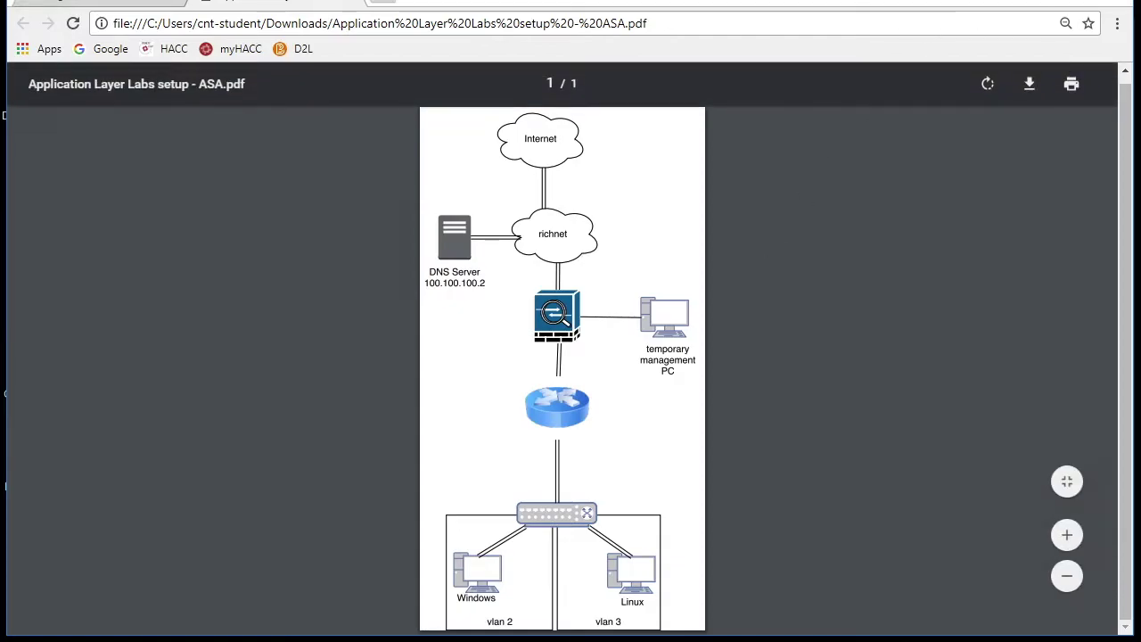
Switch to the MobaXterm COM4 serial session and highlight the initial configuration dialog and firewall mode prompts at the start of its output.
click(1075, 3)
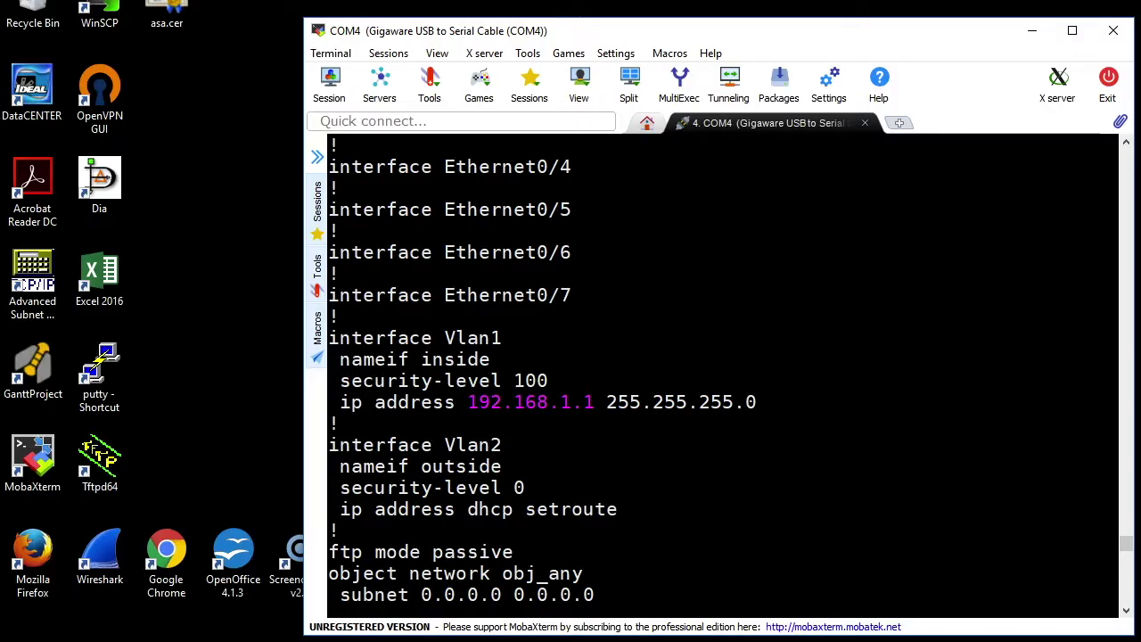
scroll(707, 329, up, 12)
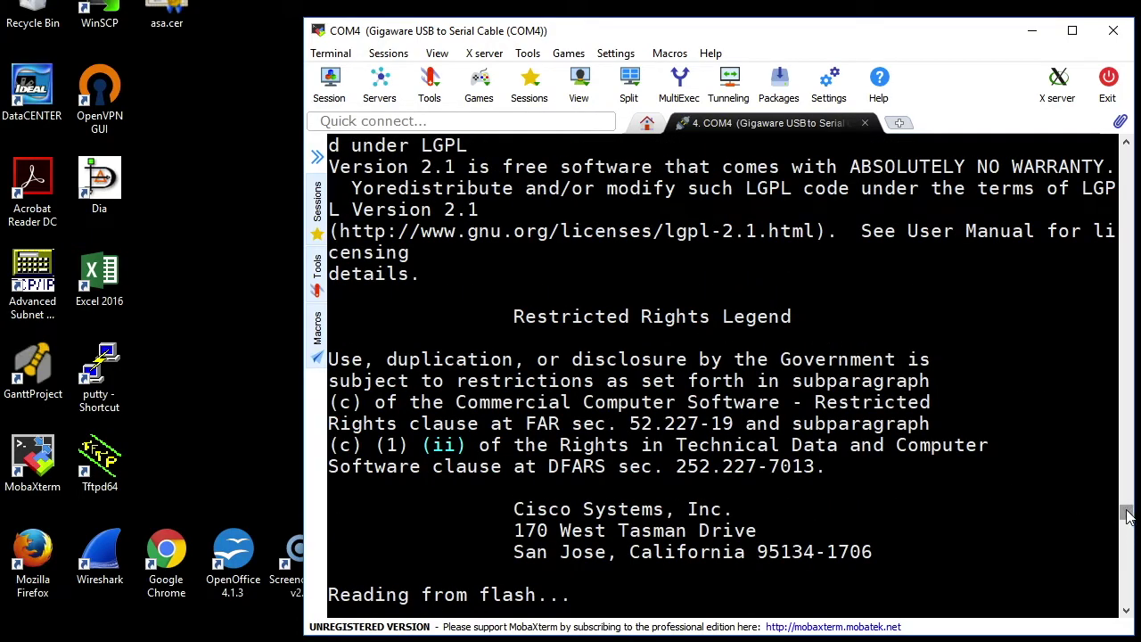
drag(1129, 524, 1124, 138)
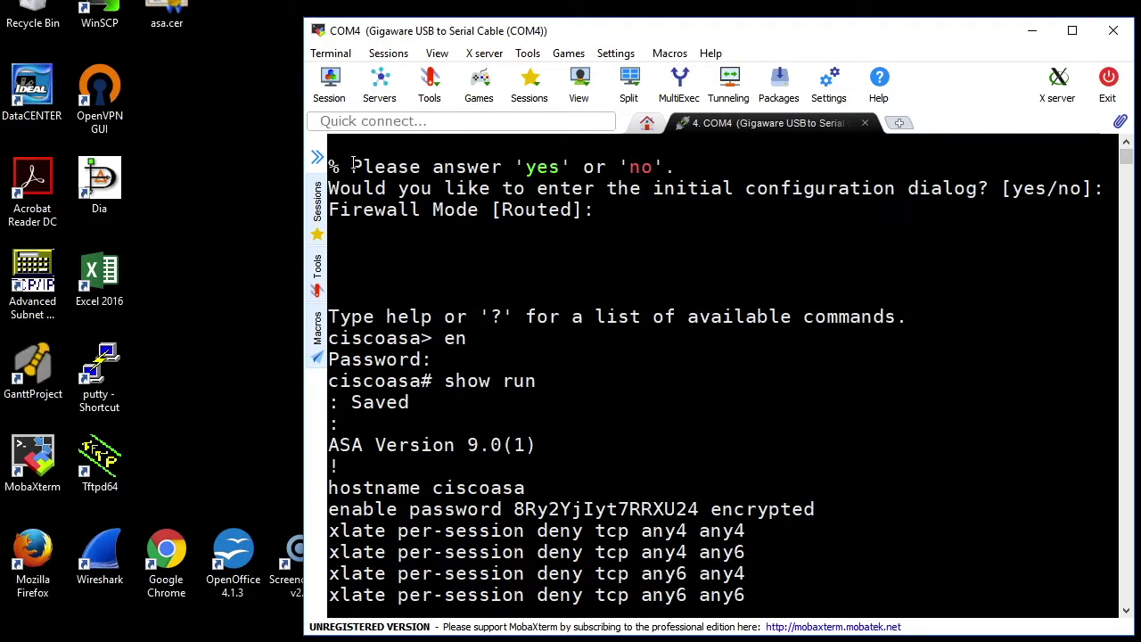
drag(348, 168, 599, 210)
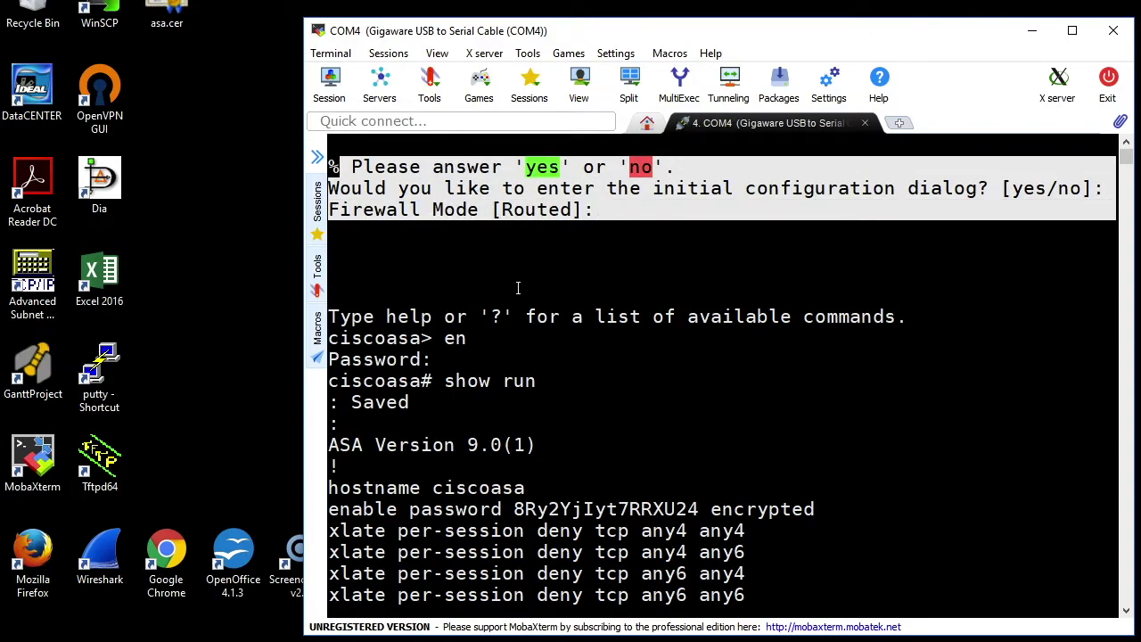
Examine the first show run output, covering the Ethernet interfaces, Vlan1 and the default inspection policies.
scroll(616, 375, down, 2)
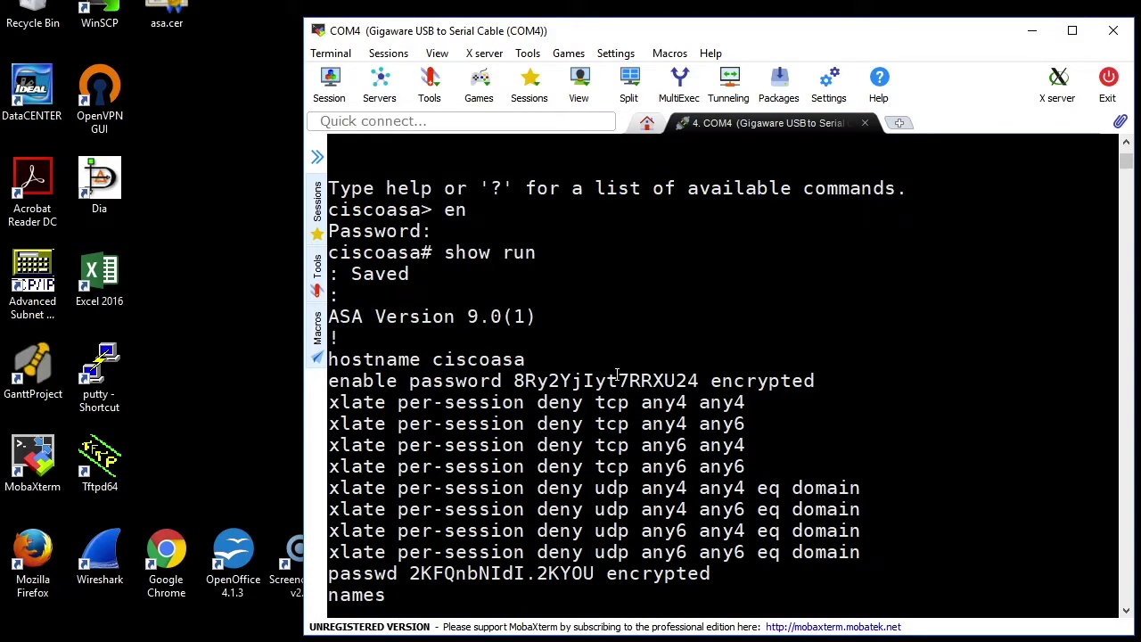
scroll(616, 375, down, 4)
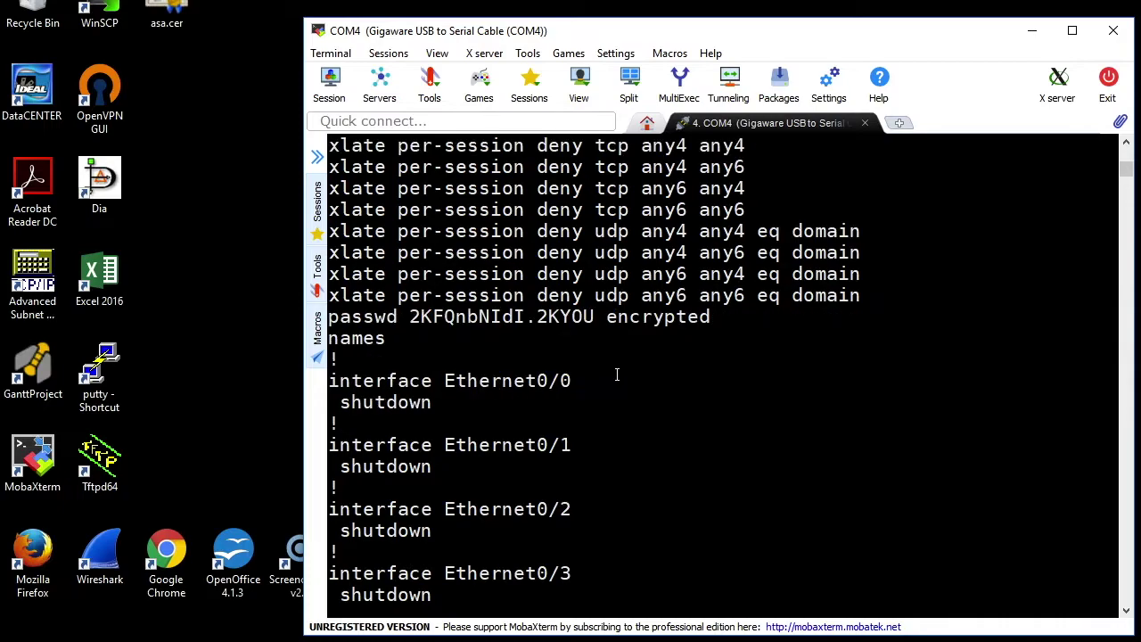
scroll(616, 375, down, 4)
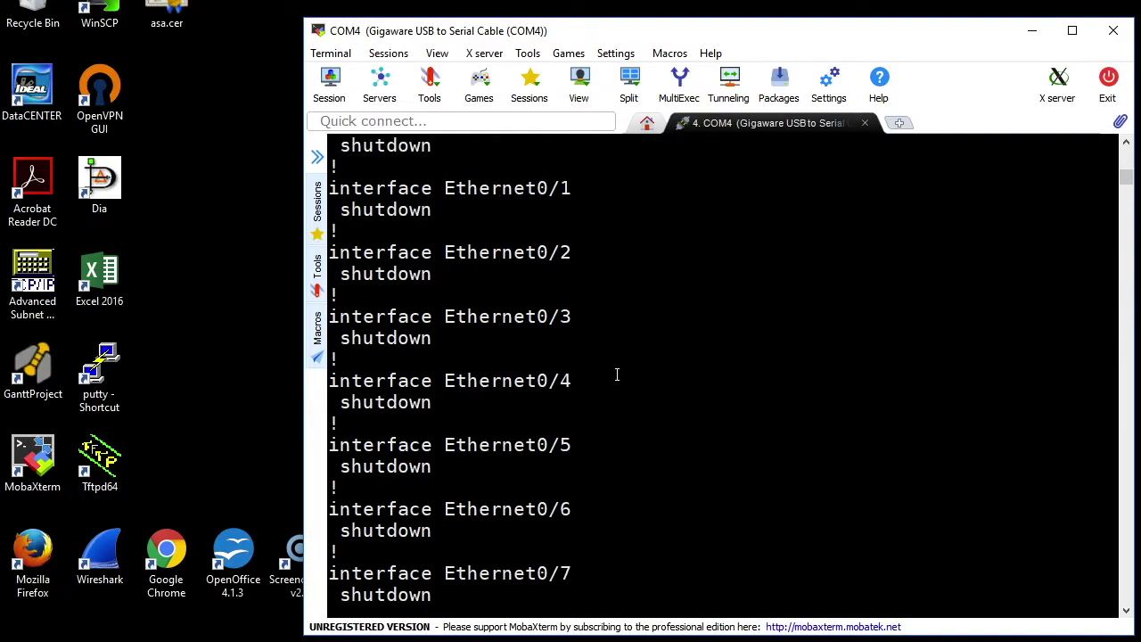
scroll(617, 375, up, 2)
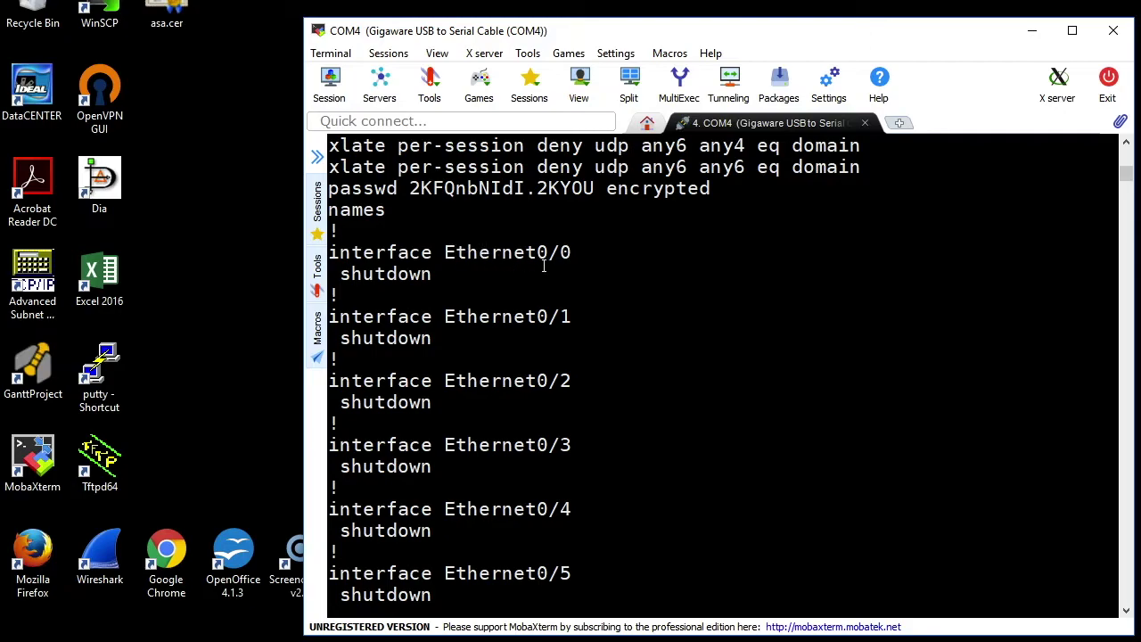
scroll(586, 402, down, 4)
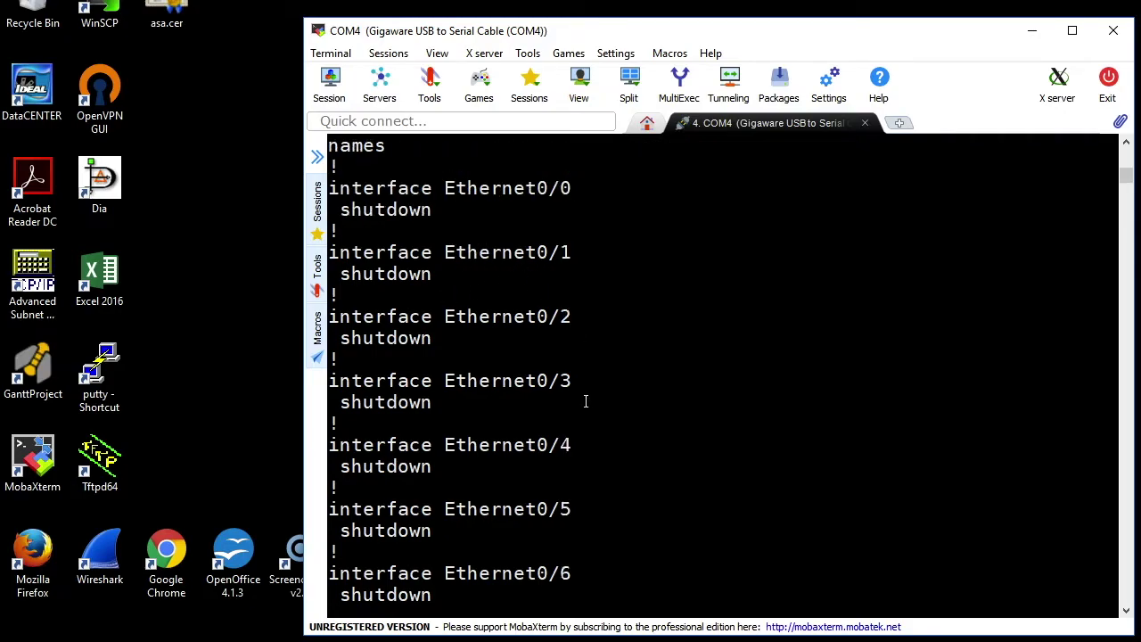
scroll(585, 402, down, 2)
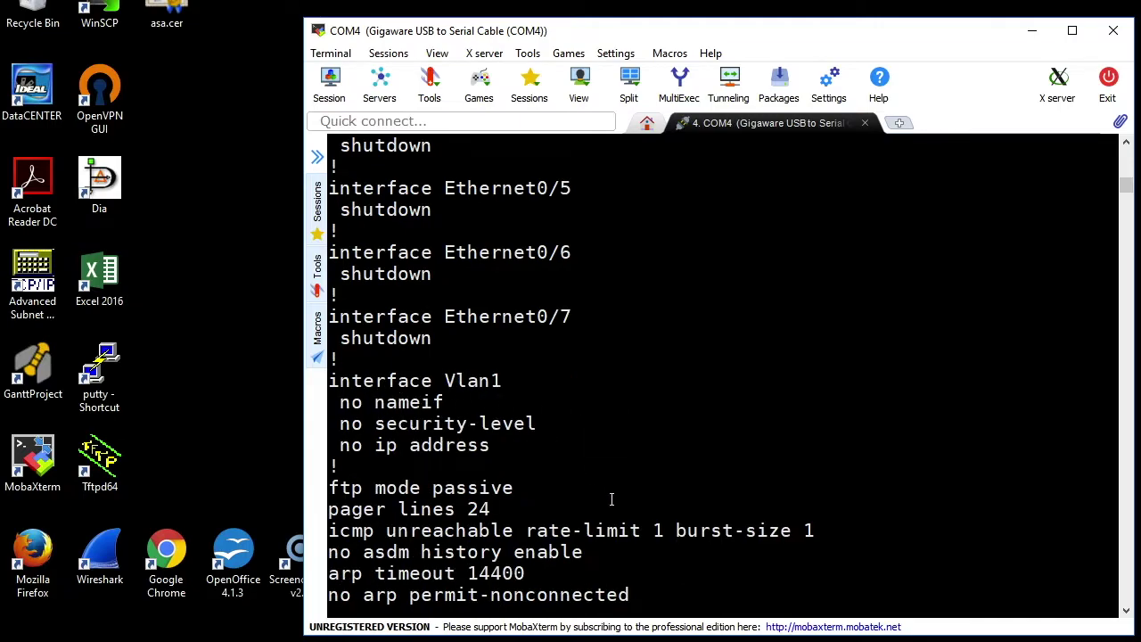
scroll(611, 499, down, 15)
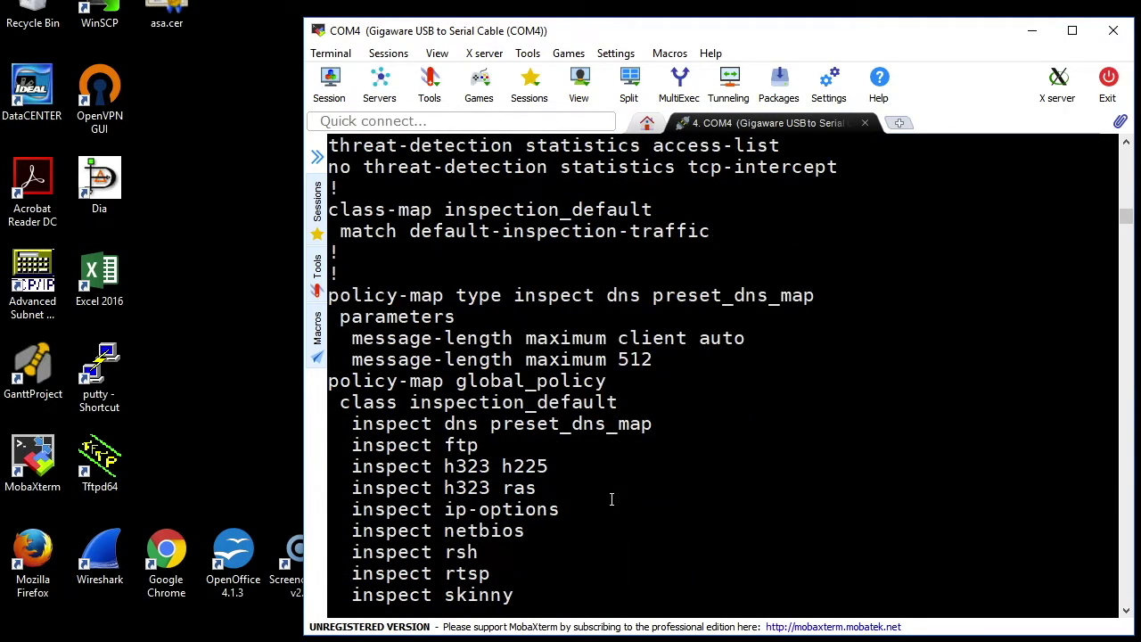
scroll(612, 500, down, 1)
scroll(694, 484, down, 7)
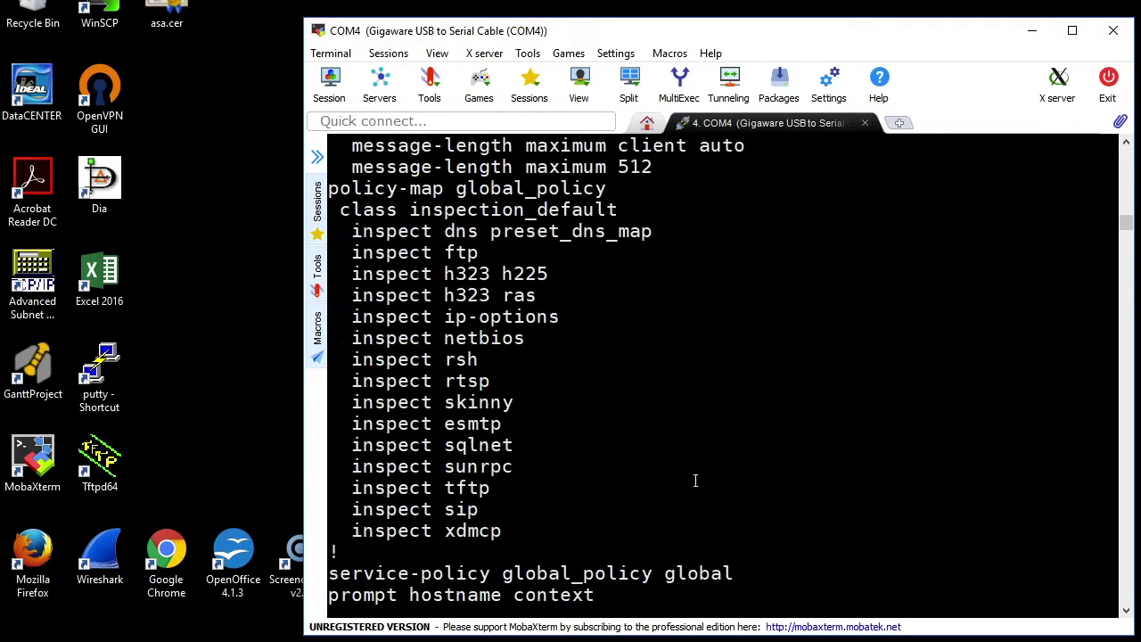
Review the logged configure factory-default and copy run start commands in the ASA console history.
key(Return)
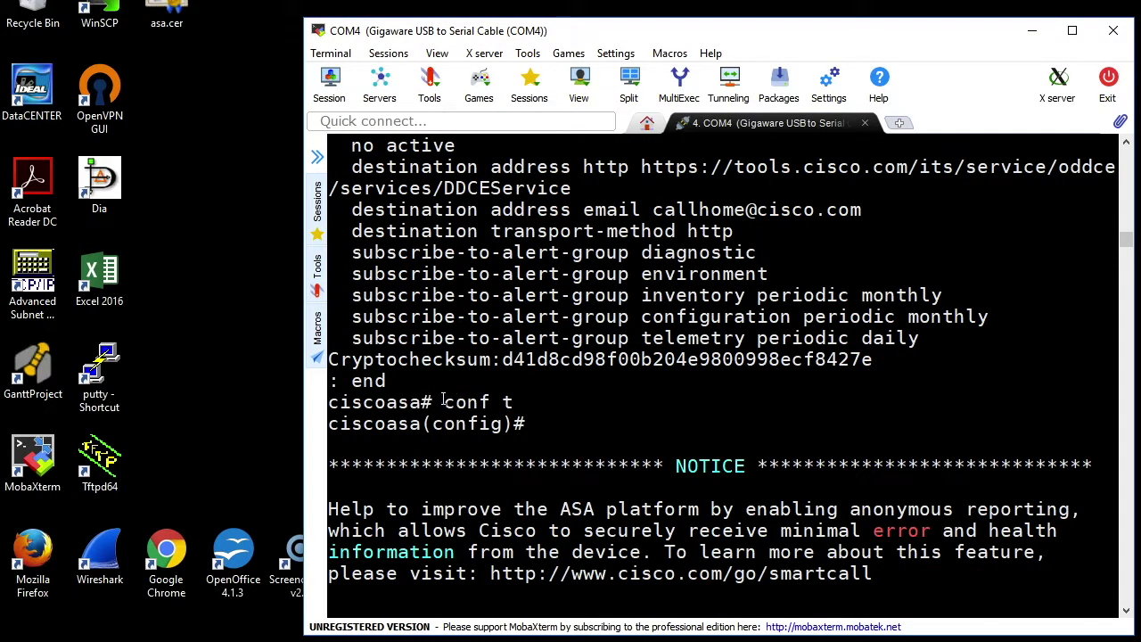
scroll(537, 404, down, 4)
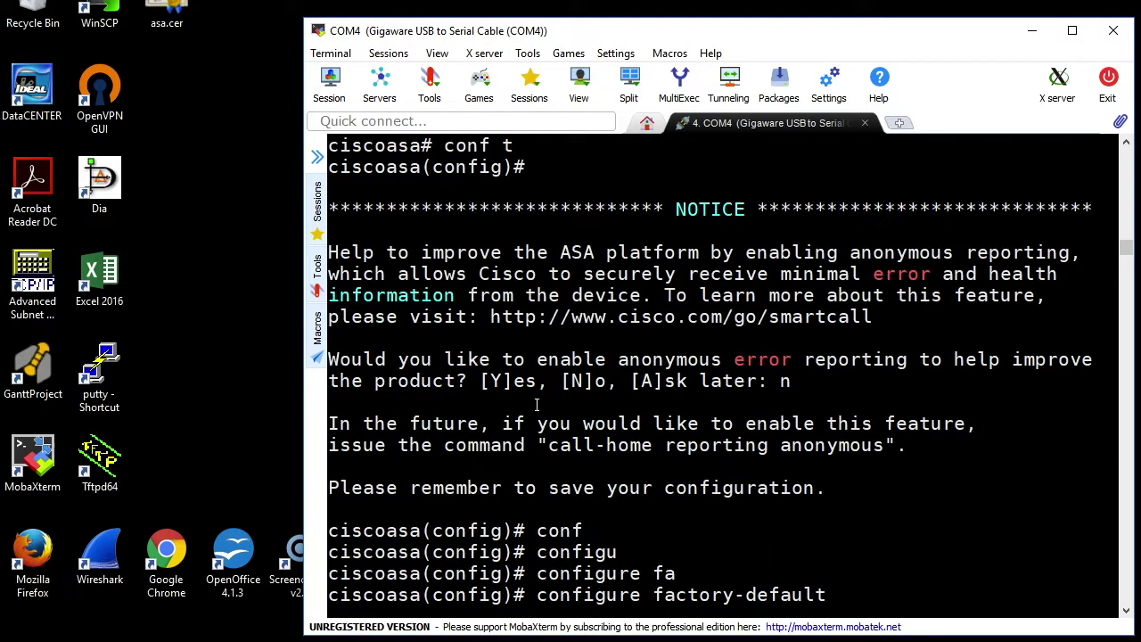
scroll(695, 359, down, 2)
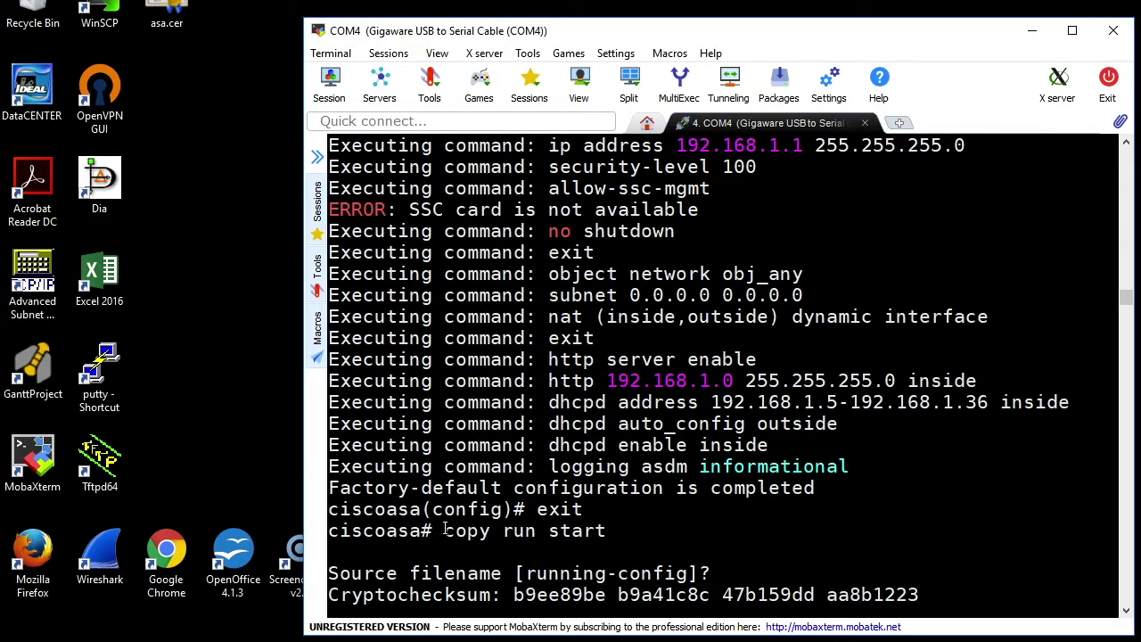
drag(443, 530, 677, 501)
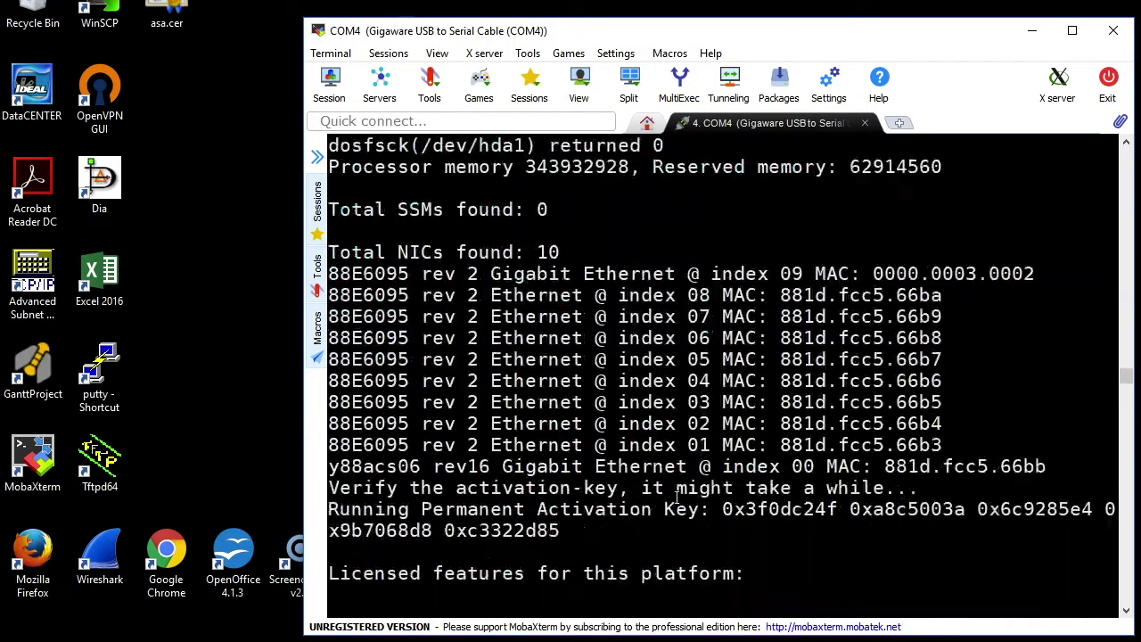
Enter privileged mode on the ASA with en and display the running configuration with show run.
text(en)
key(Return)
key(Return)
text(show run)
key(Return)
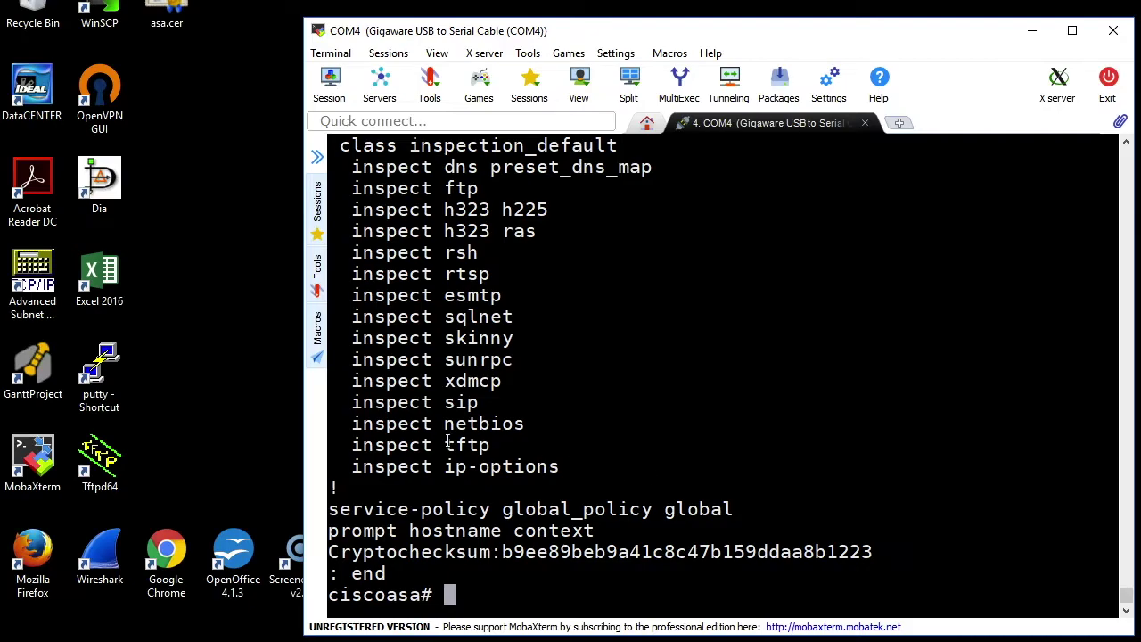
mouse_move(284, 641)
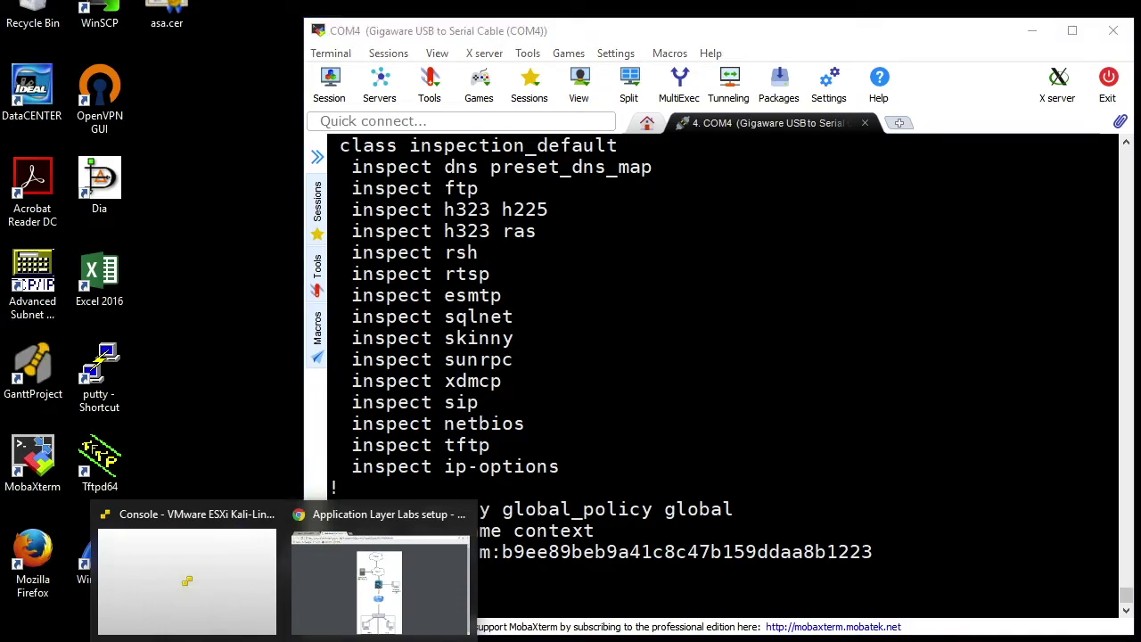
click(336, 610)
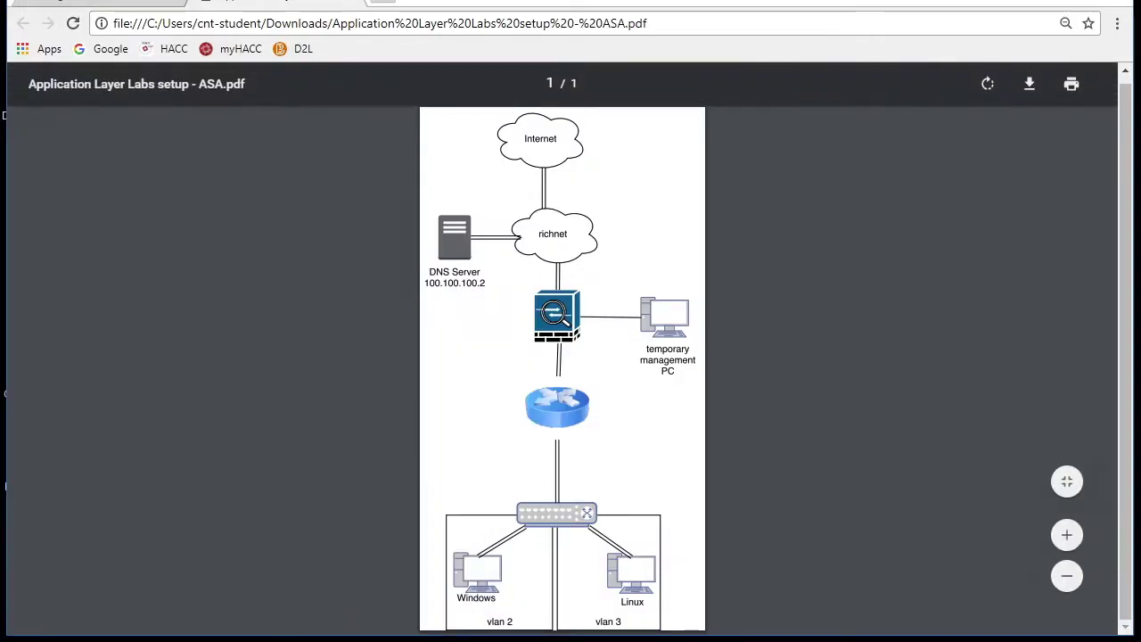
click(385, 3)
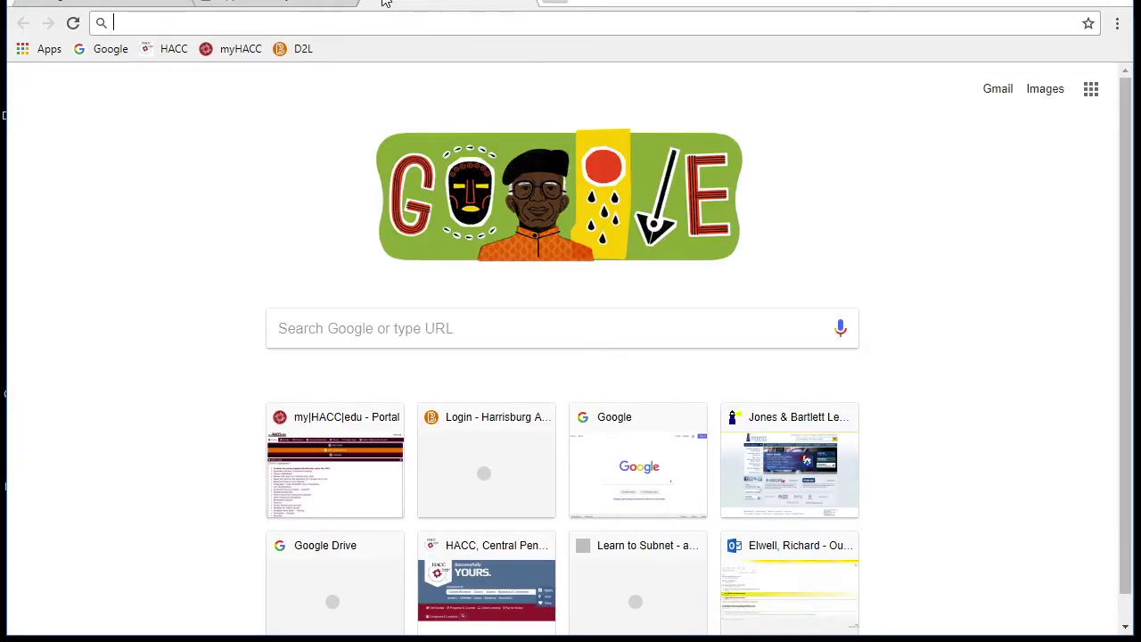
text(https://1)
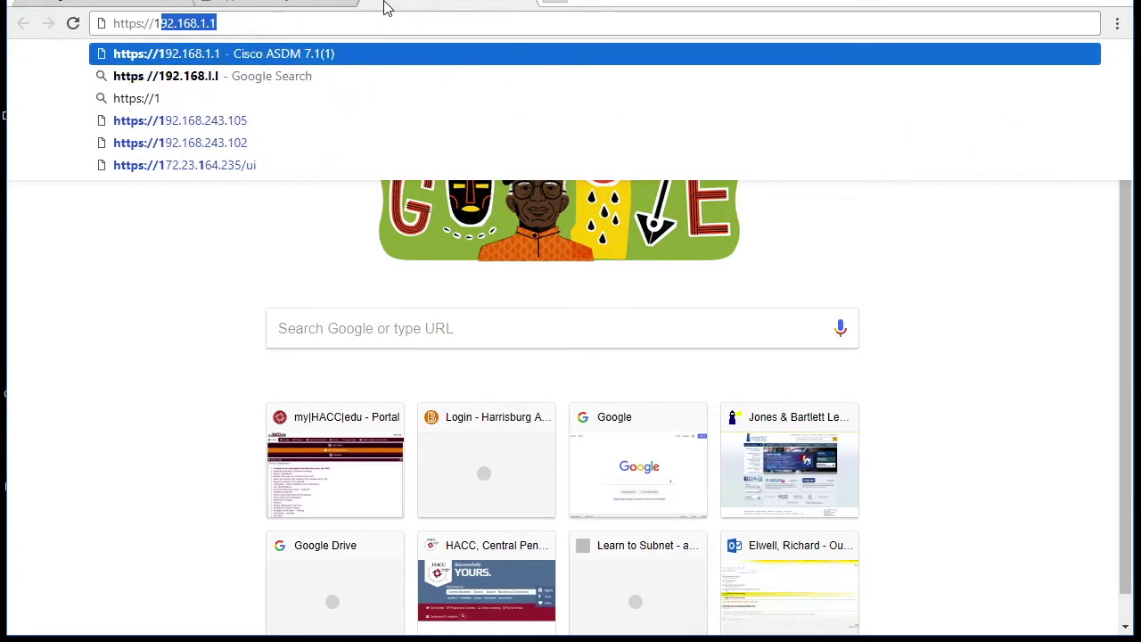
text(92.1)
key(BackSpace)
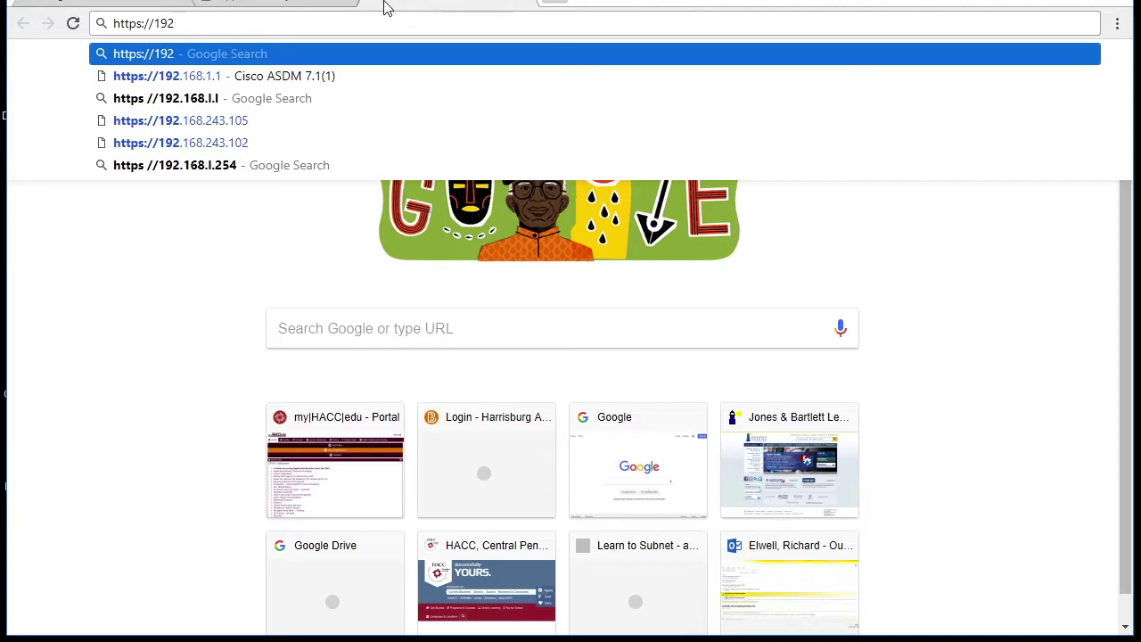
text(.168.1.1)
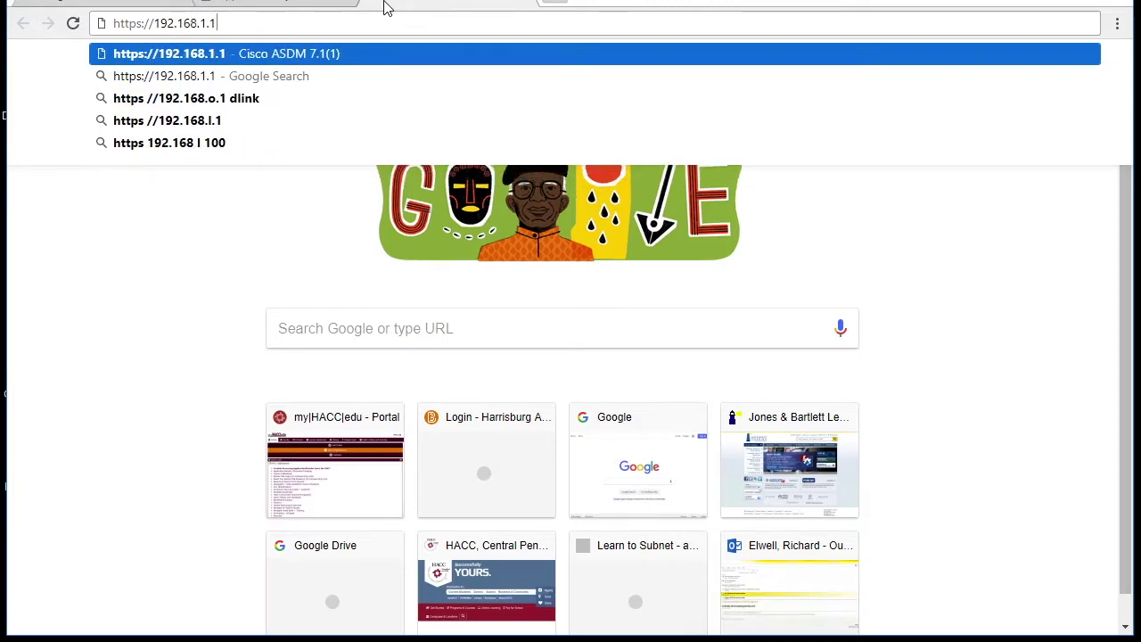
key(Return)
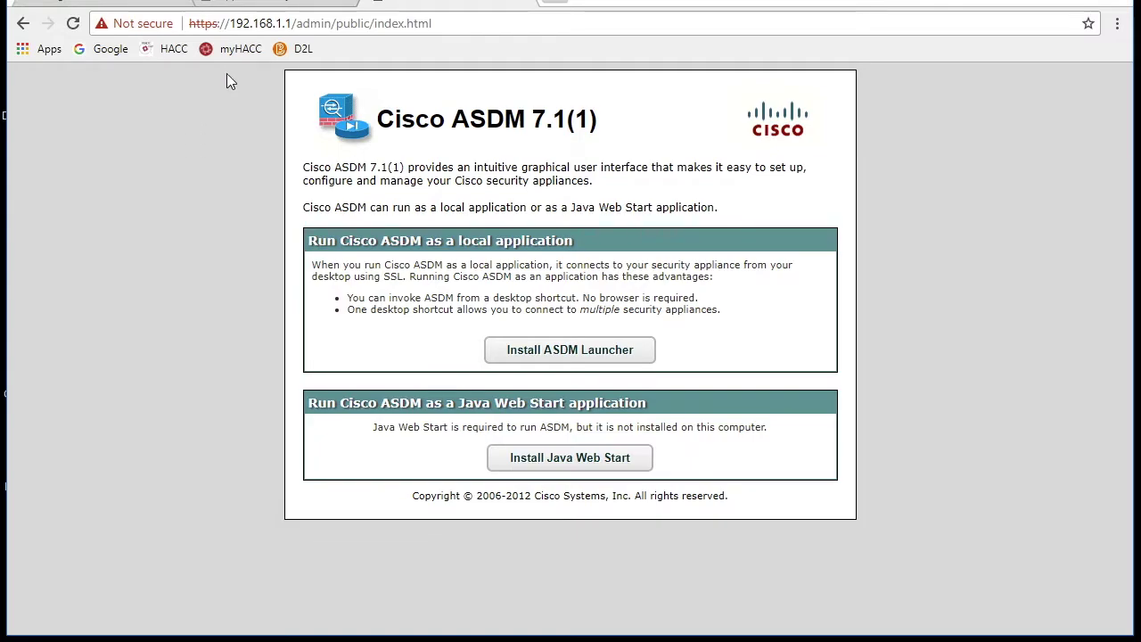
Open the developer tools' security overview for the ASDM page and view the details of the site's certificate.
click(1119, 25)
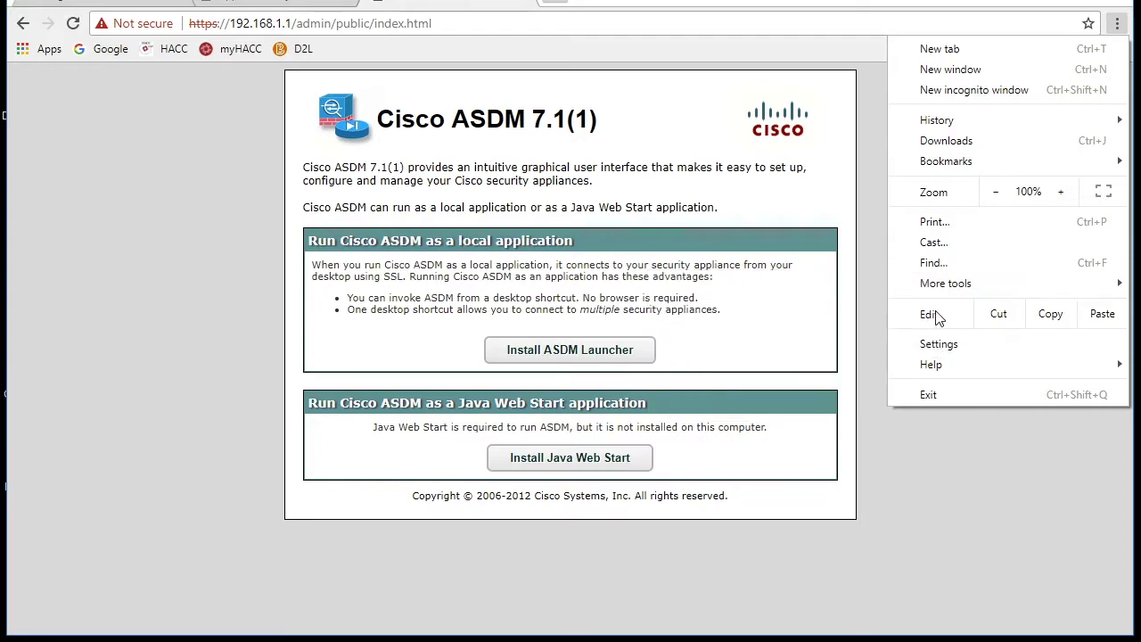
mouse_move(941, 285)
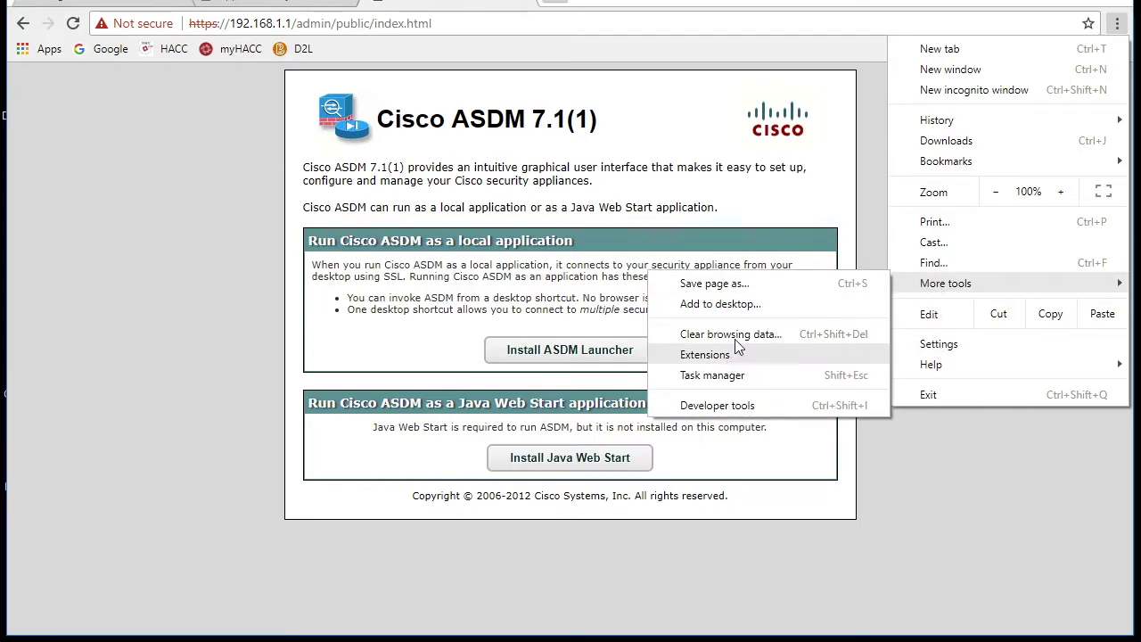
click(728, 409)
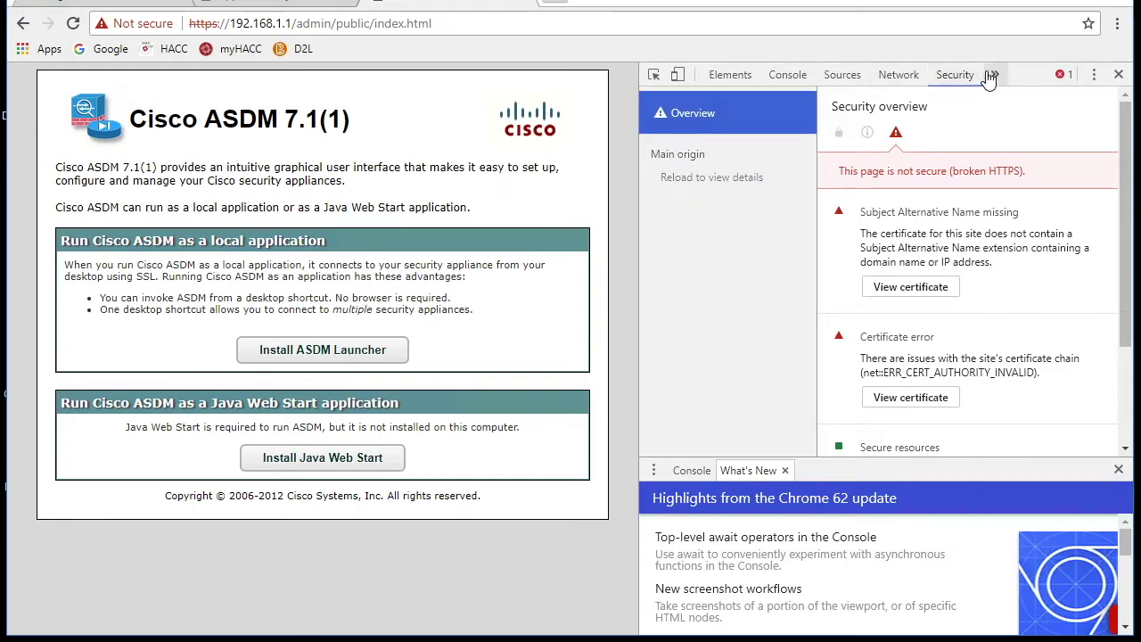
click(899, 286)
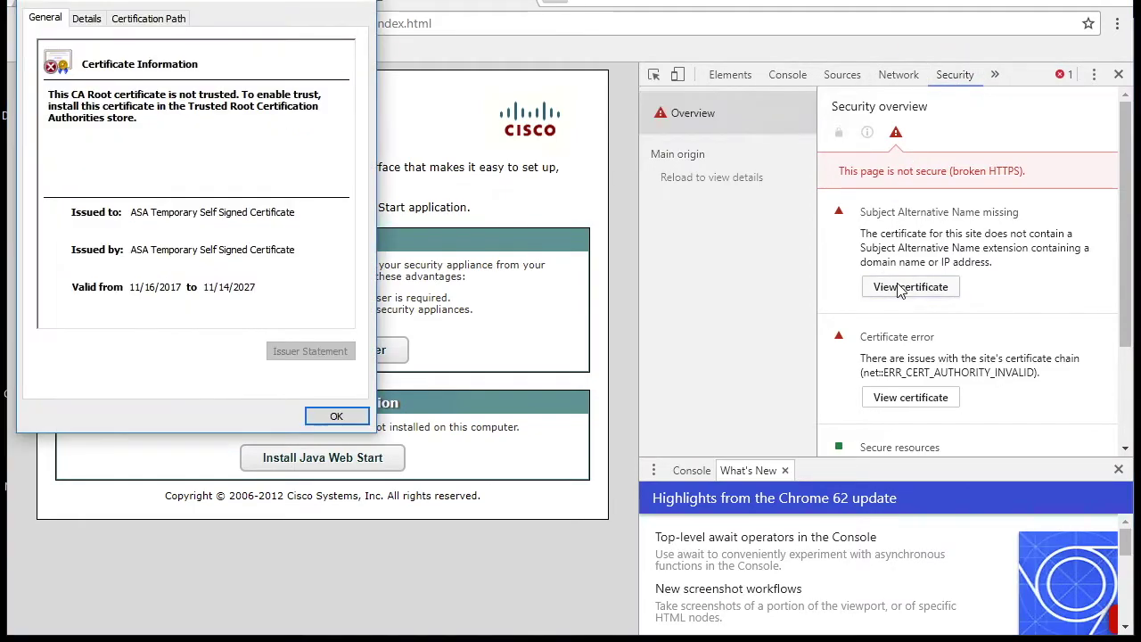
click(87, 21)
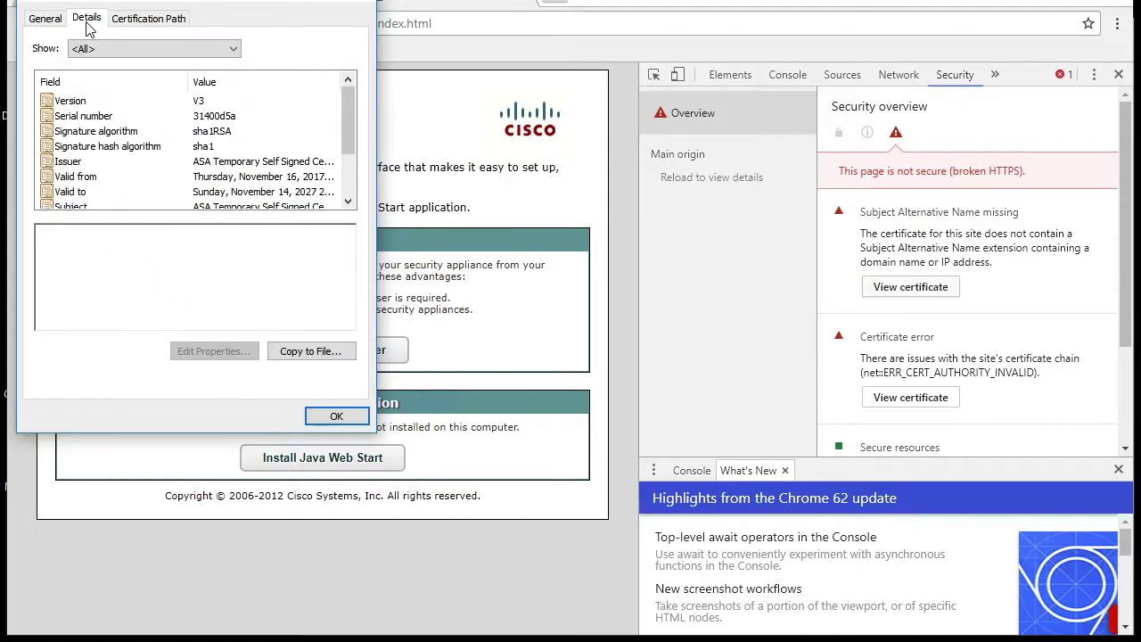
Try exporting the ASA certificate to a file, browsing the Desktop for a save location, and close the certificate dialogs.
click(314, 352)
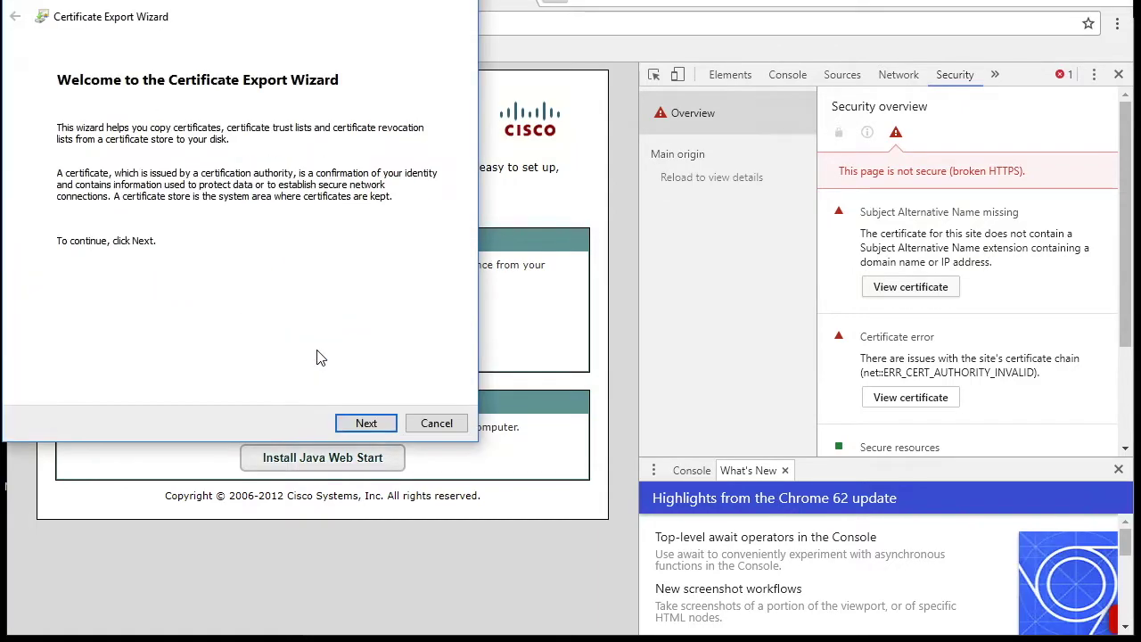
click(361, 424)
click(364, 427)
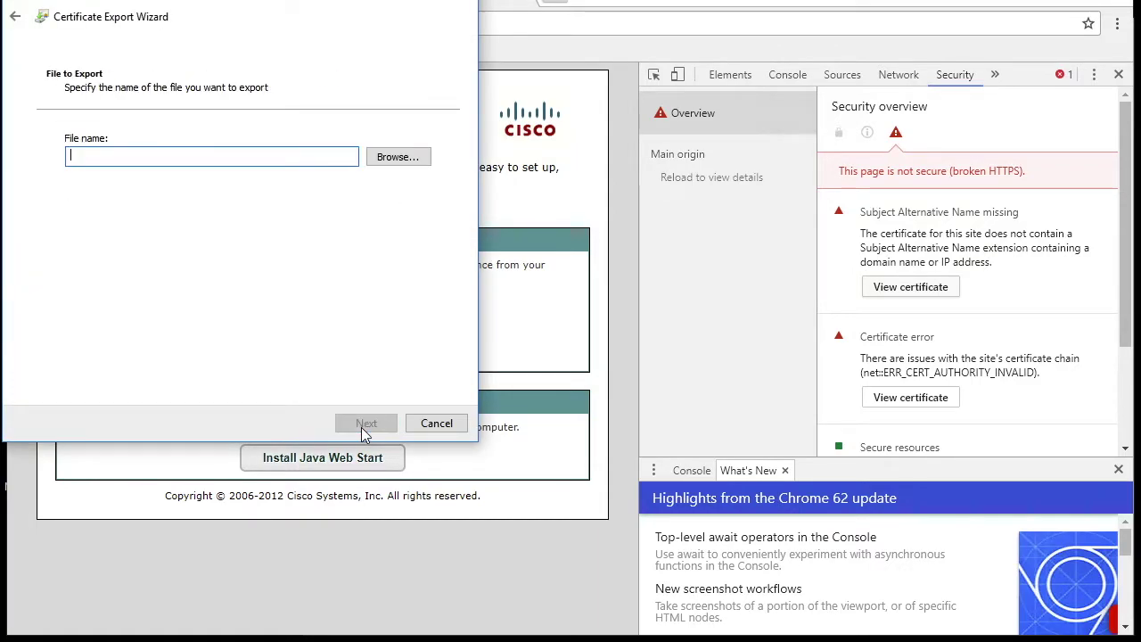
click(416, 156)
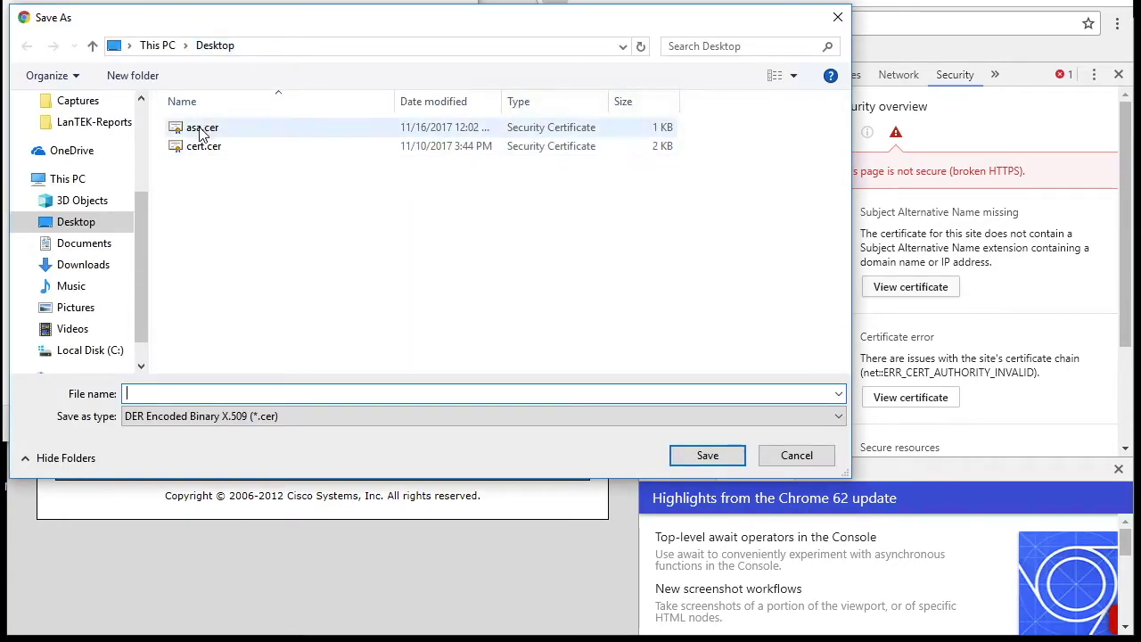
click(794, 461)
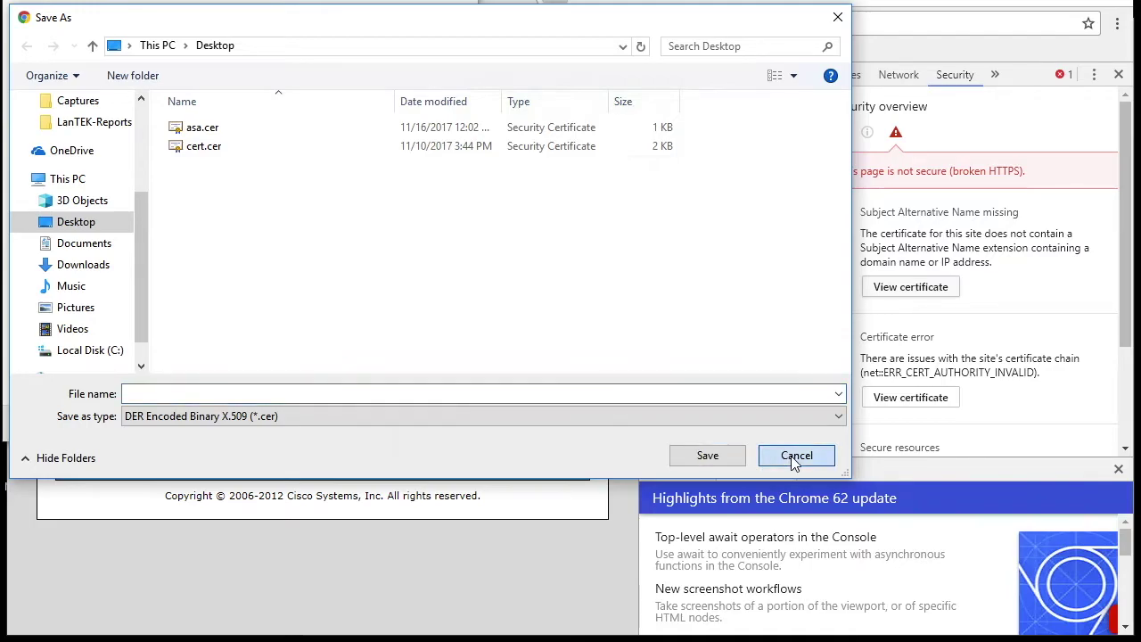
click(437, 422)
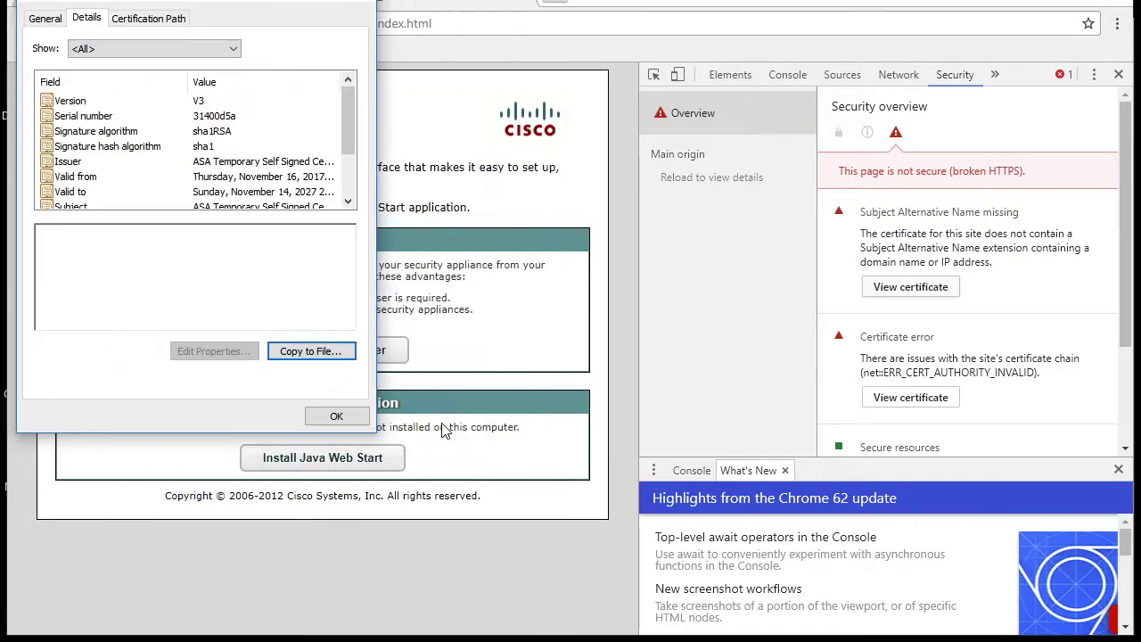
click(337, 417)
Search Windows for Java, open Configure Java, and bring up the certificate manager from its security settings.
click(22, 635)
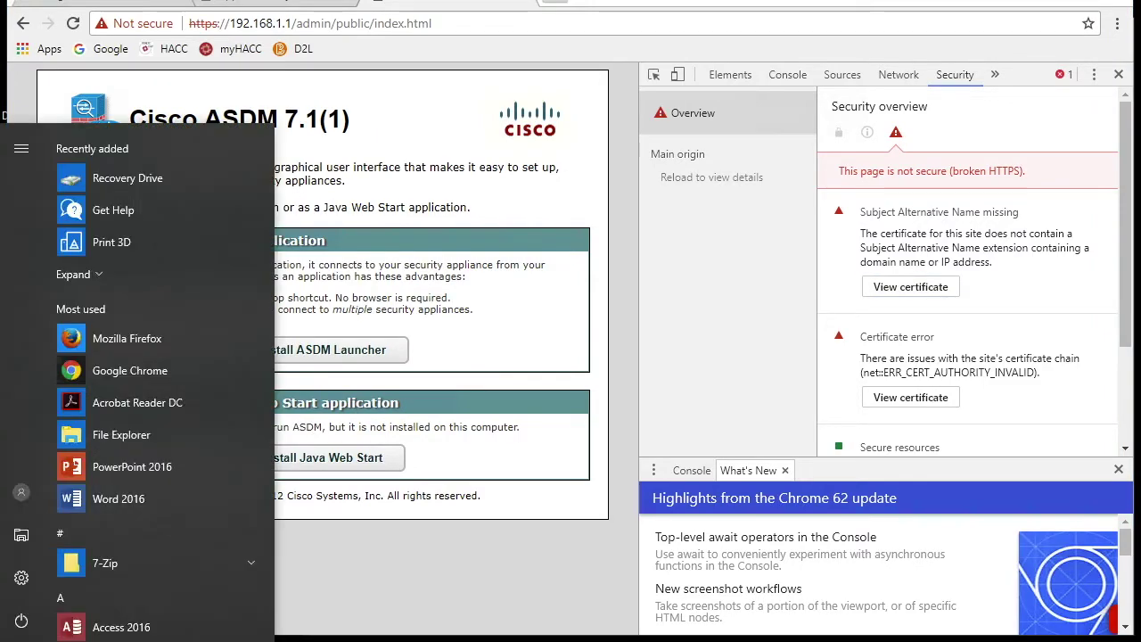
text(jaca)
key(BackSpace)
key(BackSpace)
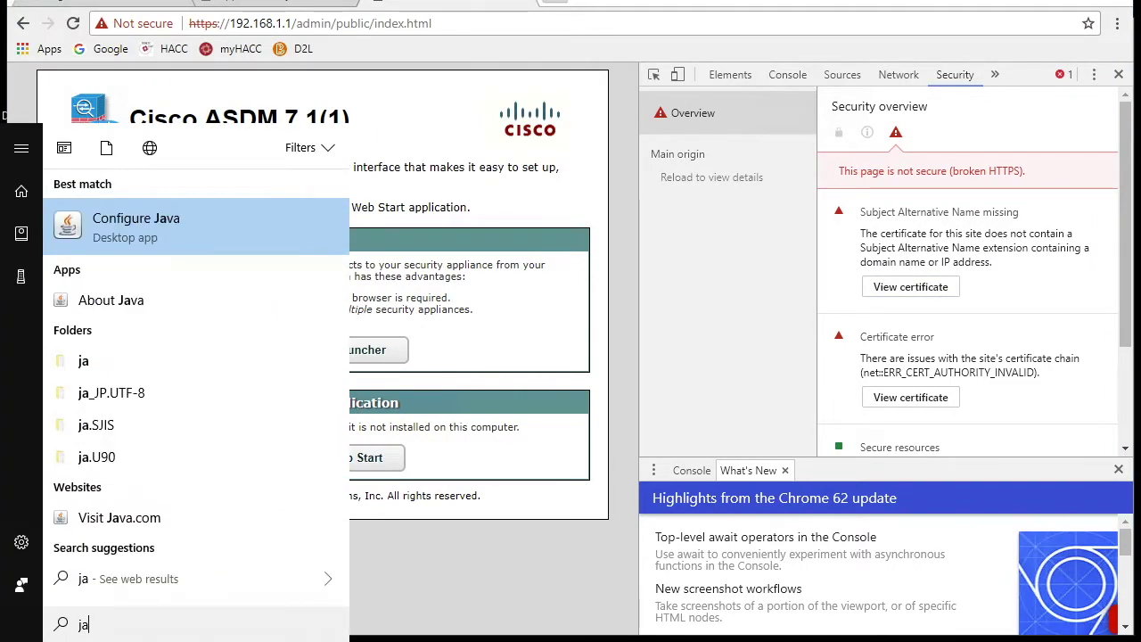
click(131, 227)
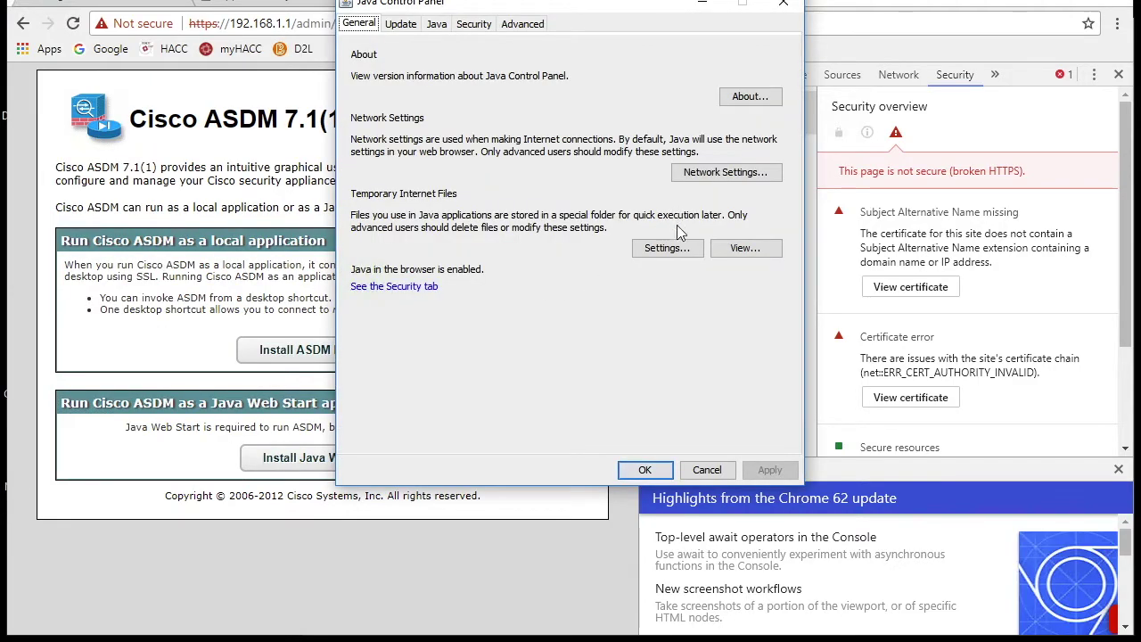
click(473, 24)
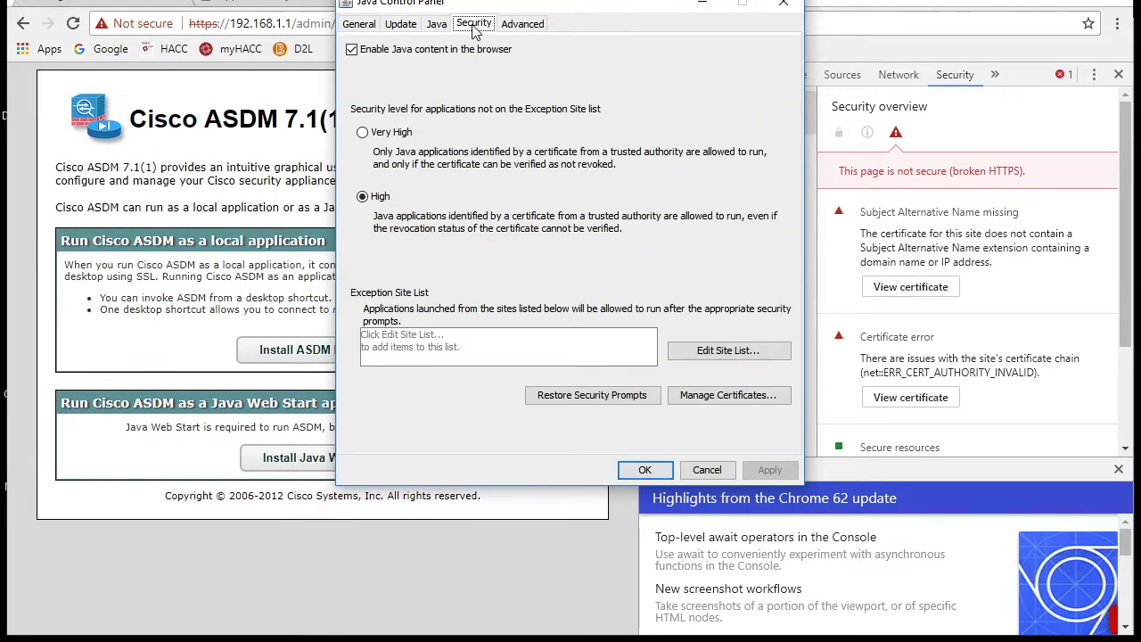
click(714, 395)
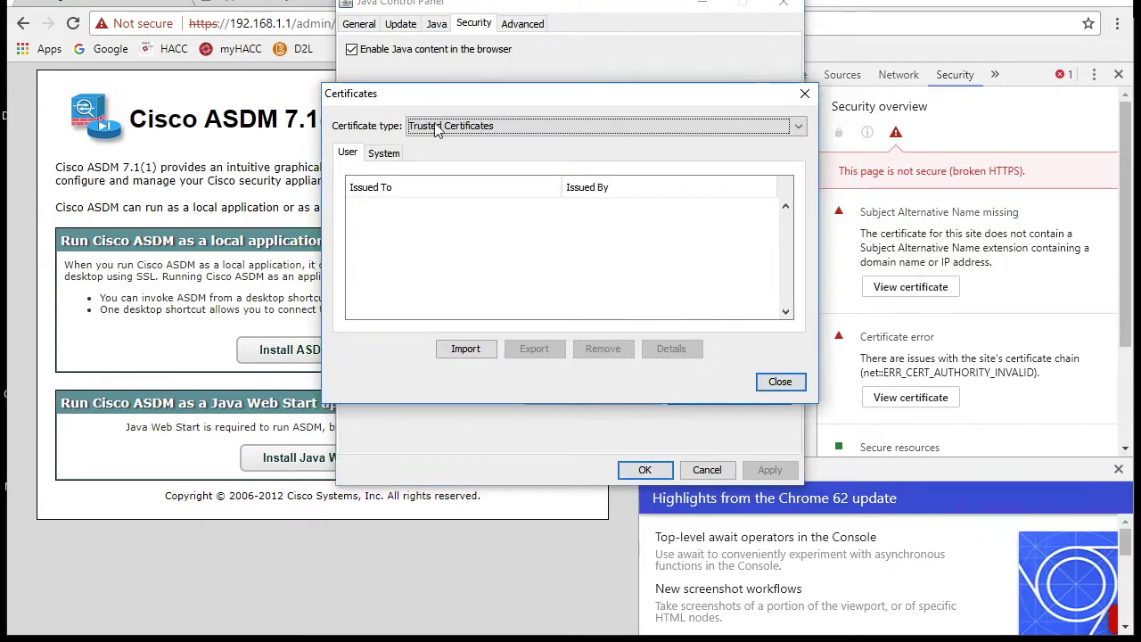
Import asa.cer from the Desktop as a Secure Site certificate, showing all file types, and confirm the Java settings.
click(473, 130)
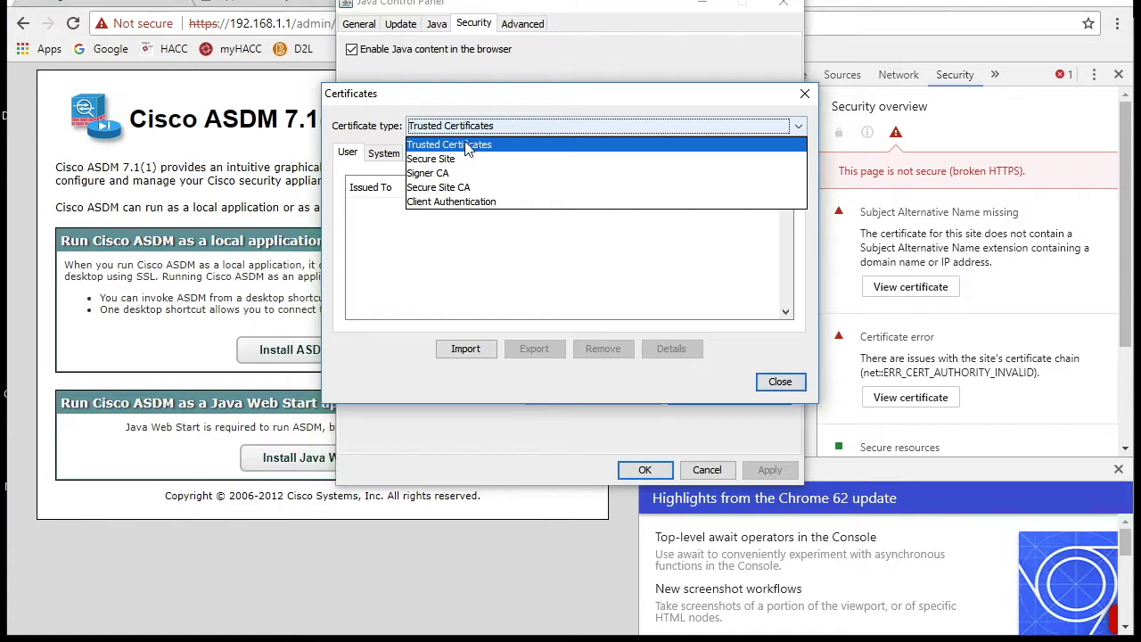
click(448, 161)
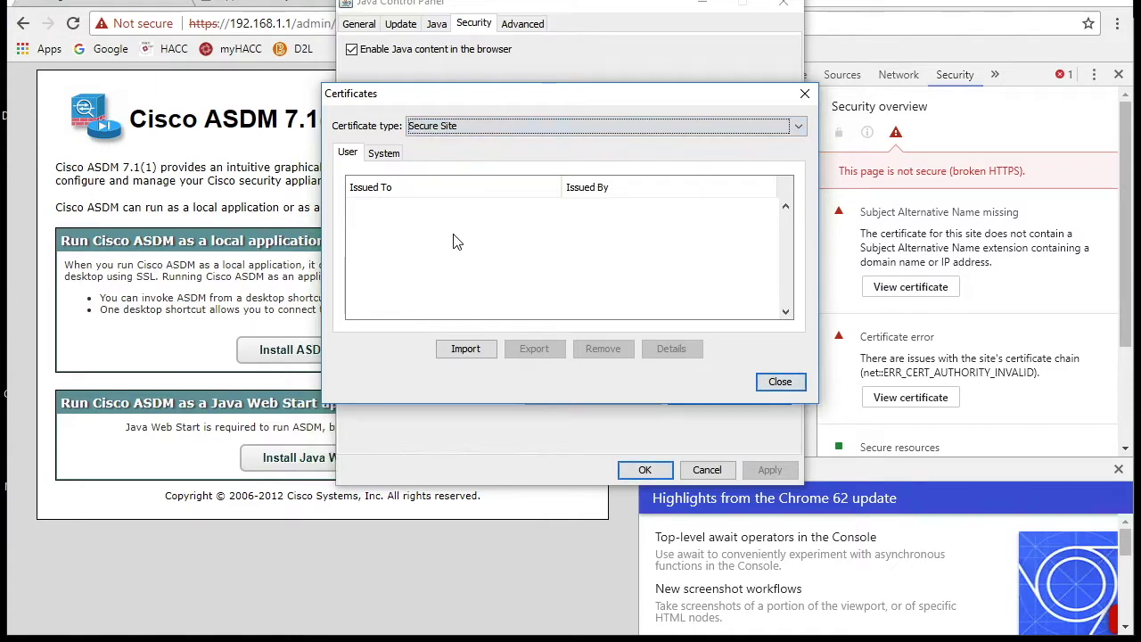
click(465, 349)
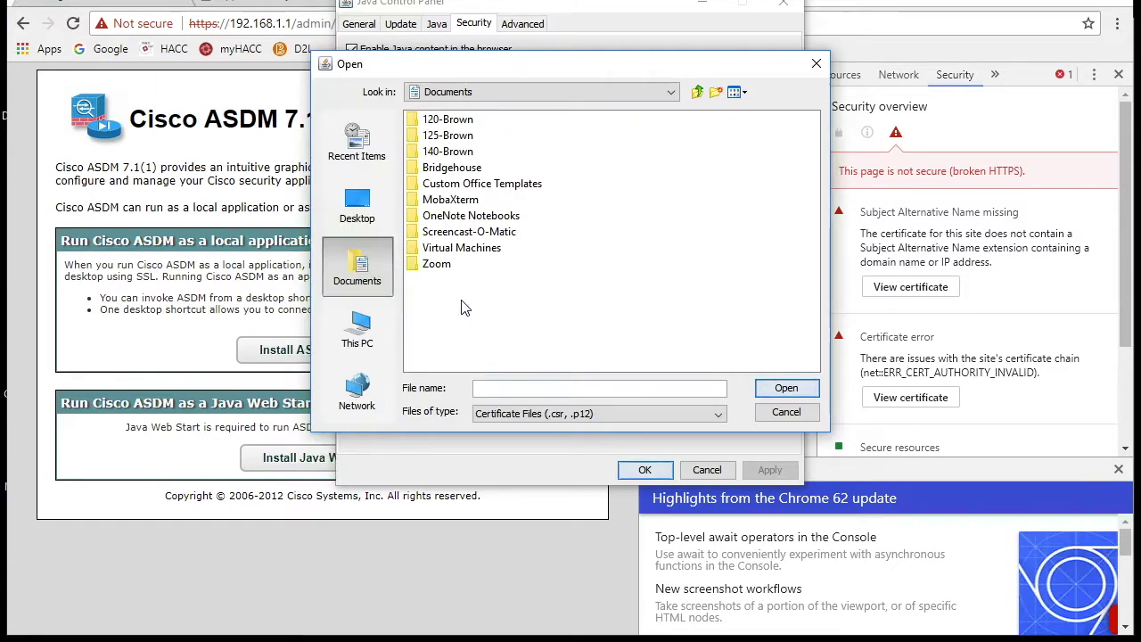
click(356, 205)
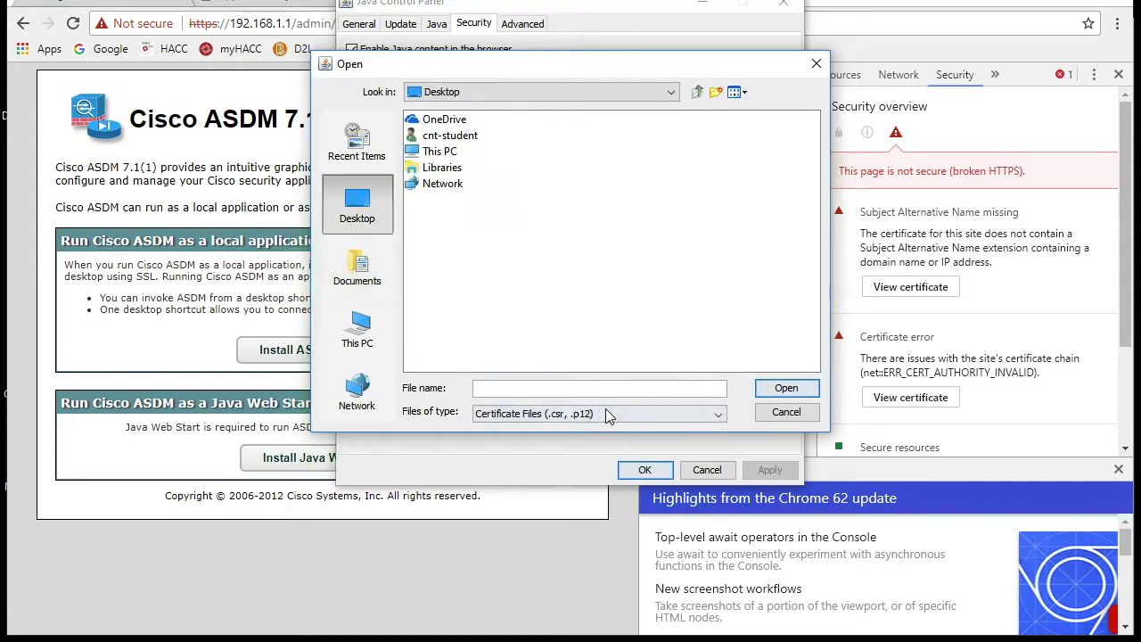
click(720, 414)
click(593, 431)
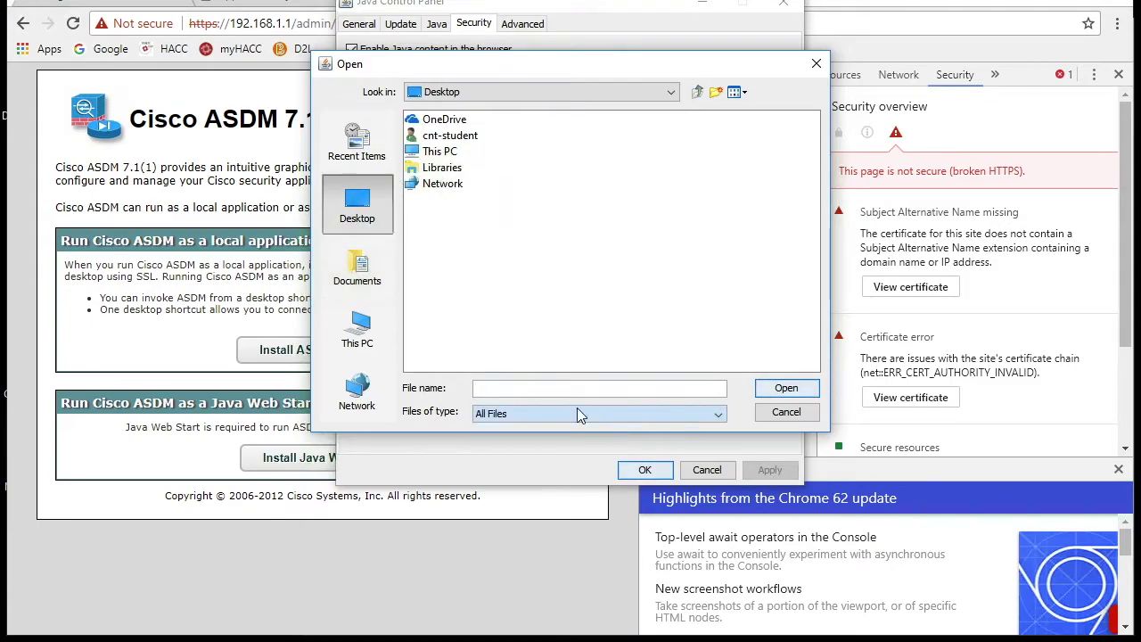
click(600, 135)
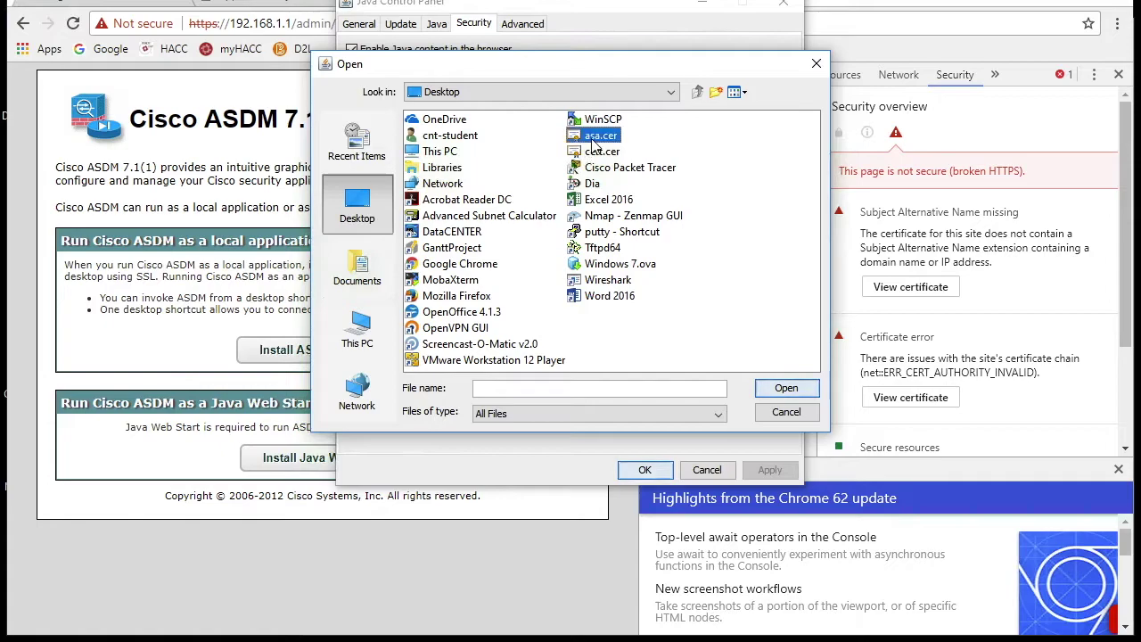
click(776, 390)
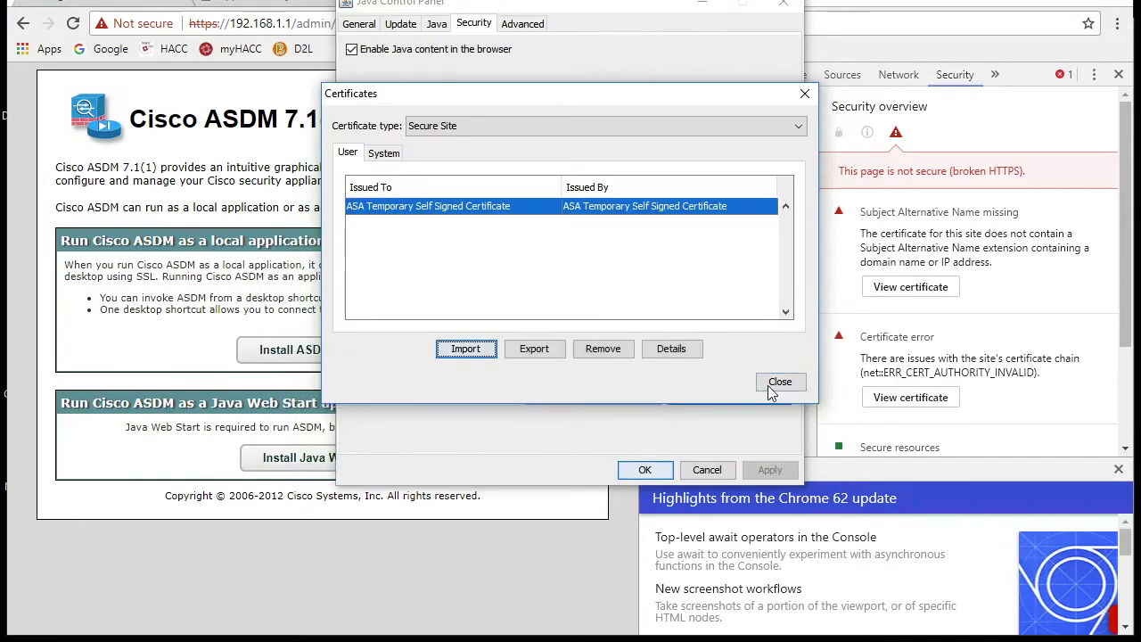
click(778, 383)
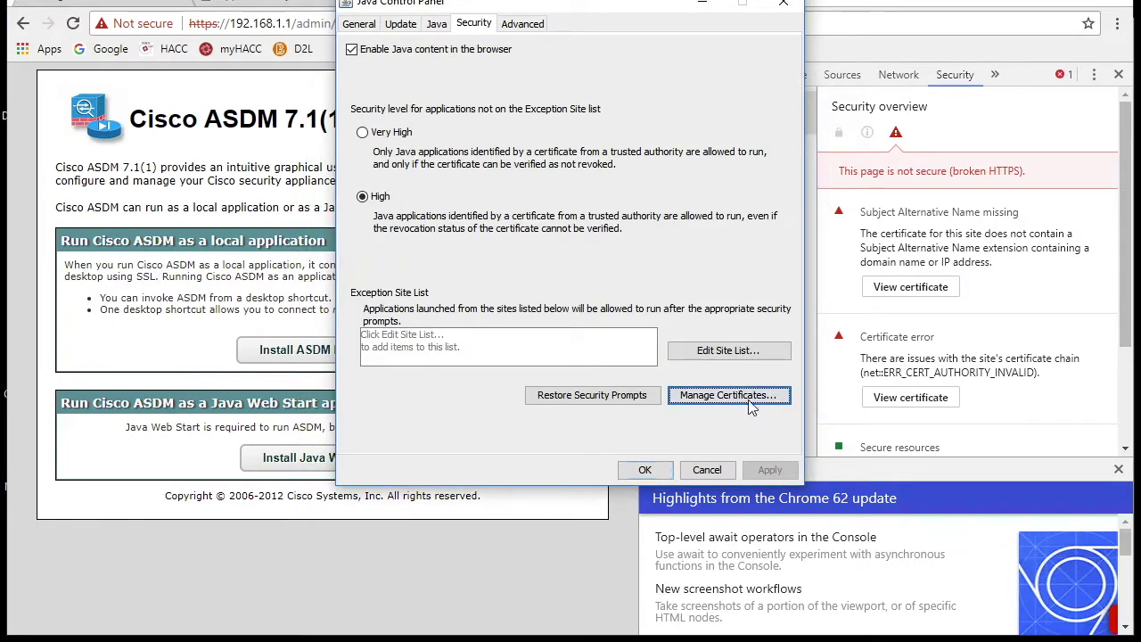
click(644, 471)
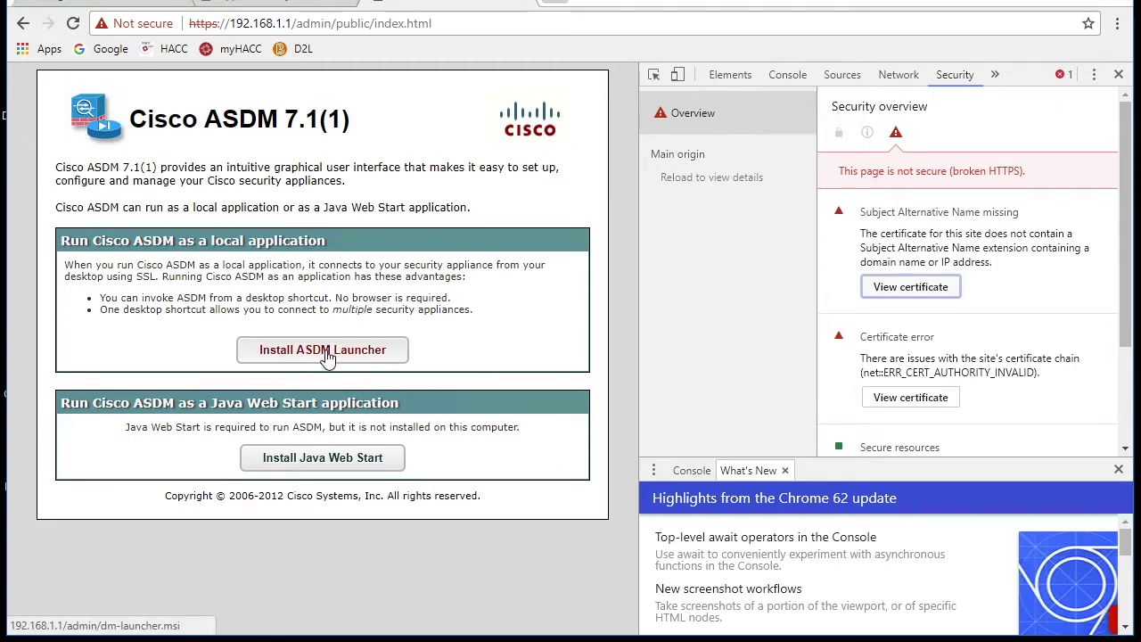
Download the ASDM Launcher from the ASA page and install it in the default folder, allowing the installer to make changes.
click(328, 353)
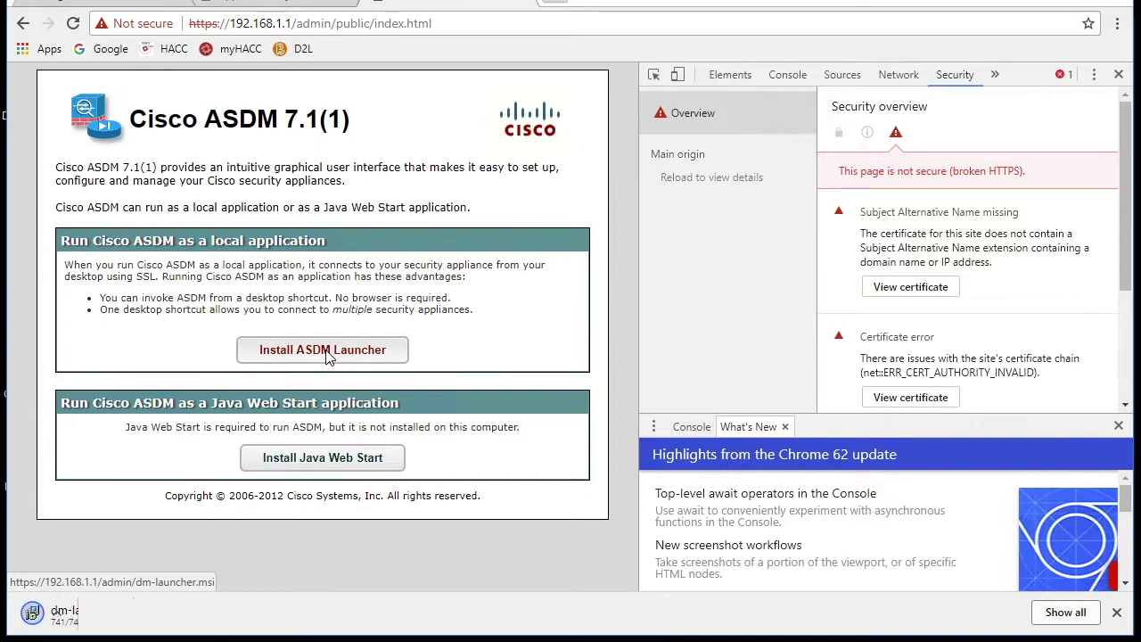
click(104, 624)
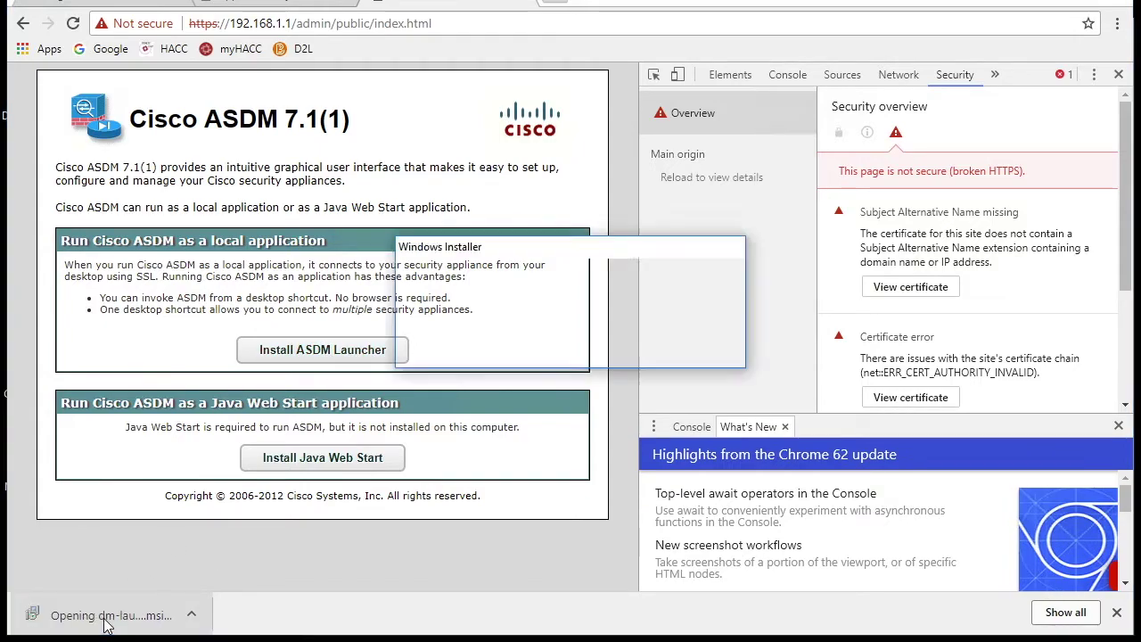
click(661, 456)
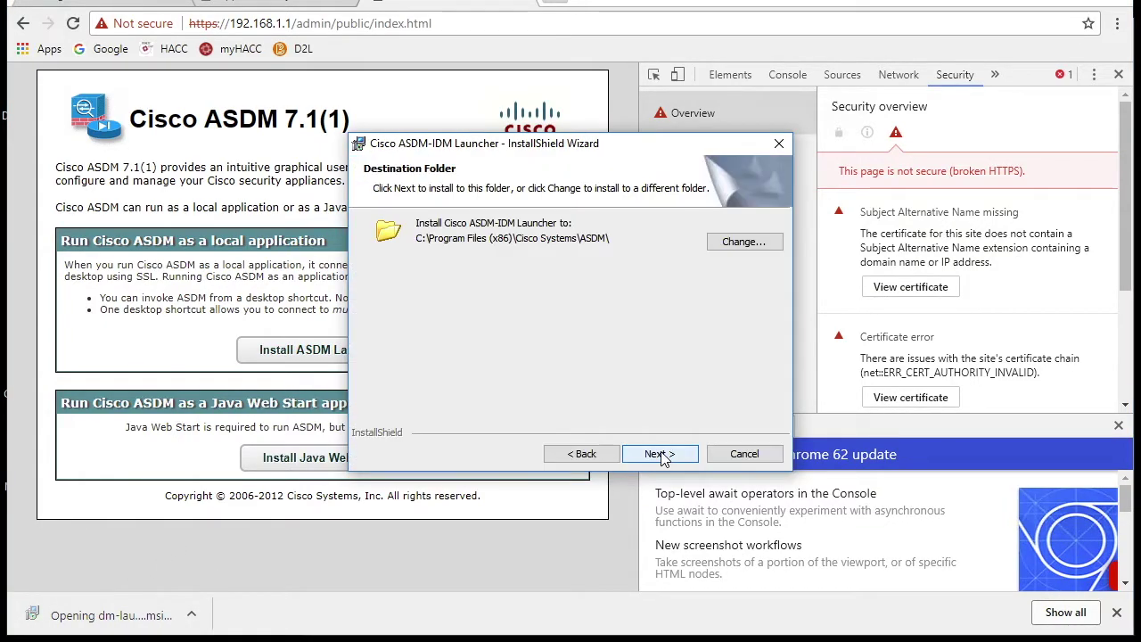
click(662, 457)
click(661, 457)
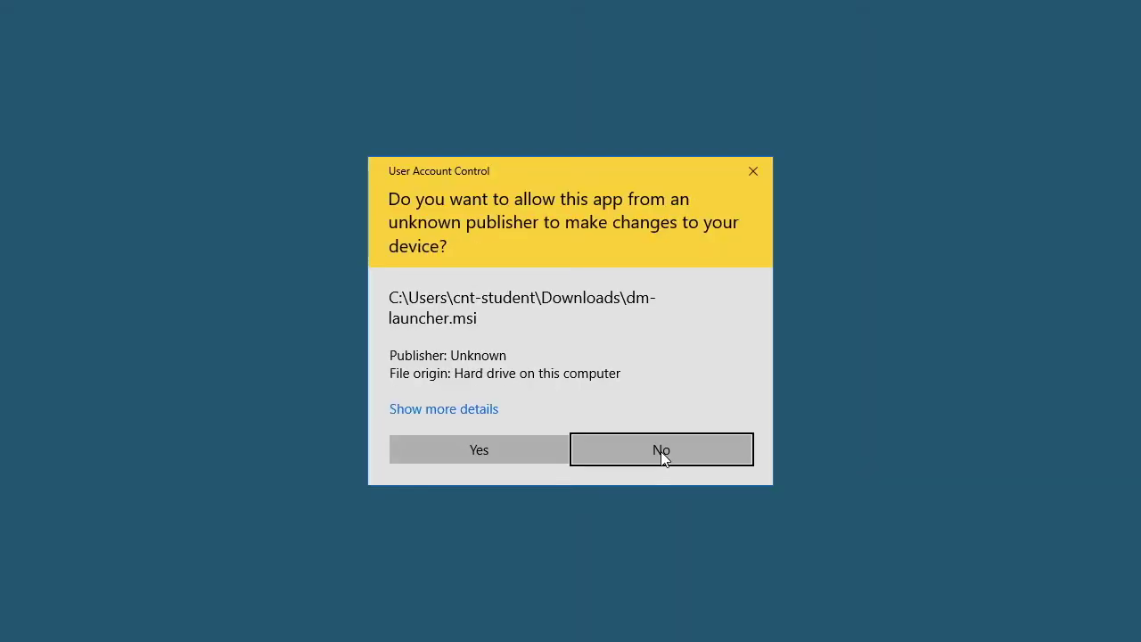
click(465, 443)
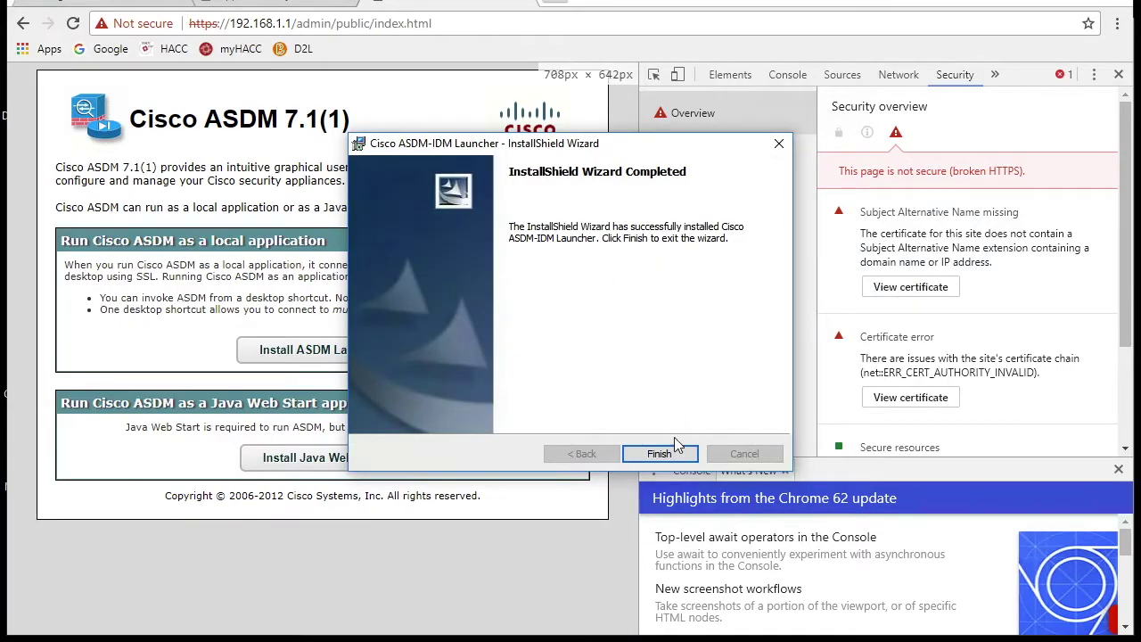
click(660, 454)
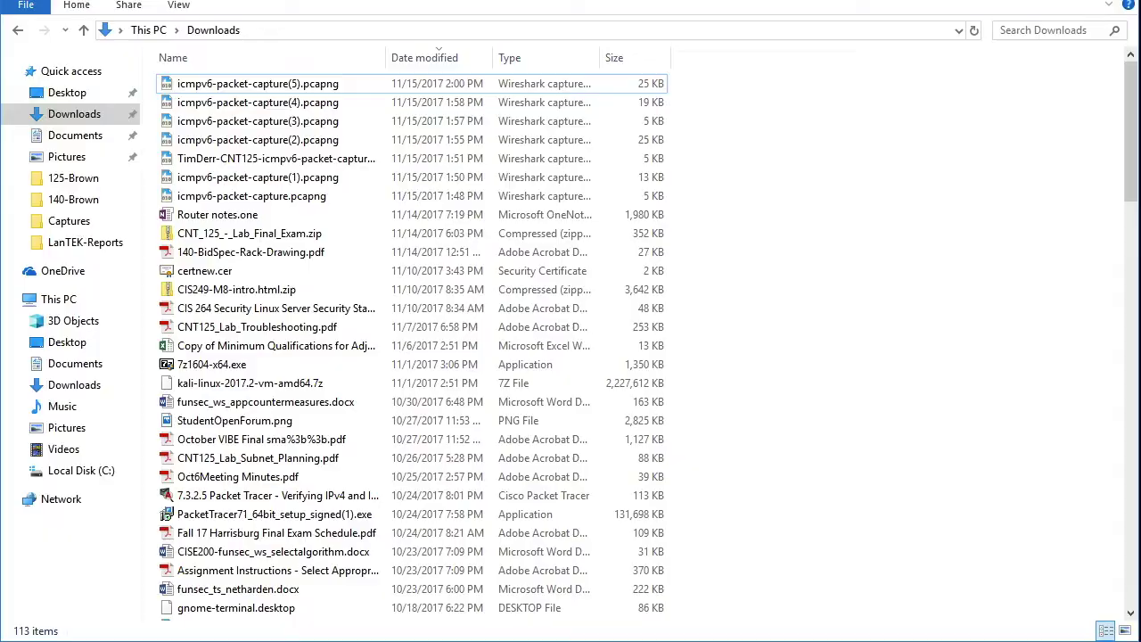
In File Explorer, browse to C:\Program Files (x86)\Cisco Systems\ASDM and run asdm-launcher.jar.
click(75, 475)
double_click(220, 220)
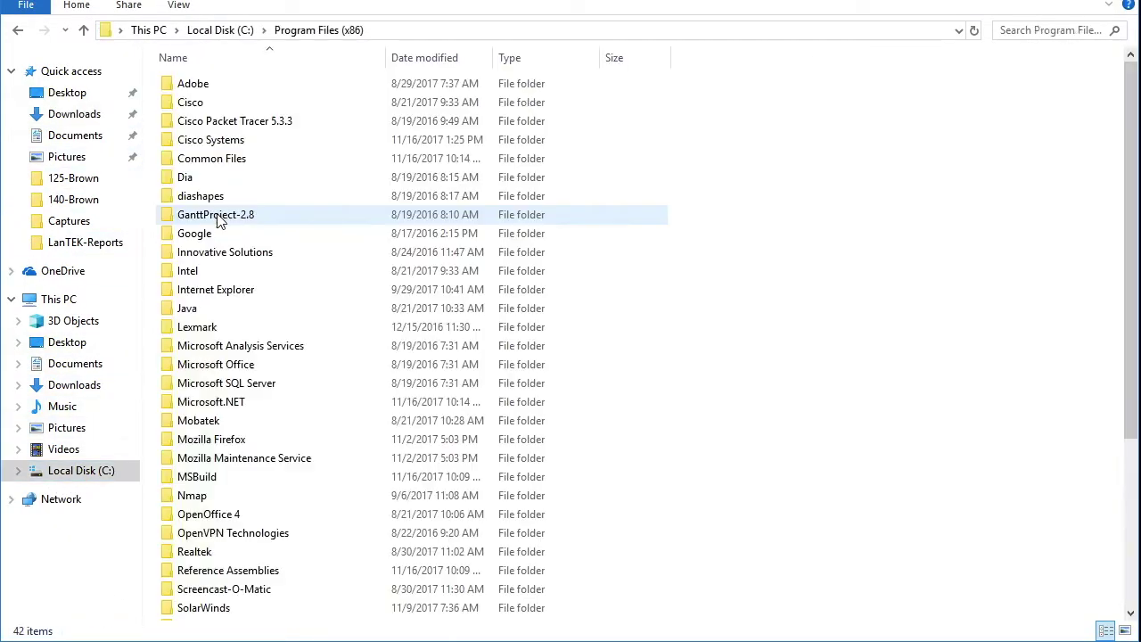
double_click(223, 144)
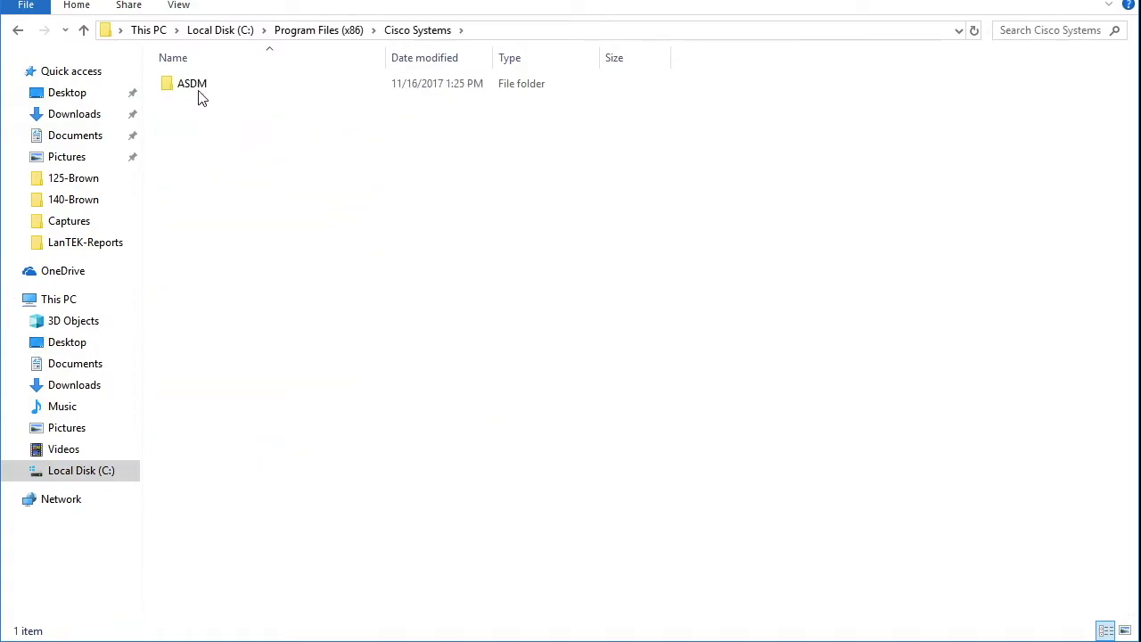
double_click(200, 90)
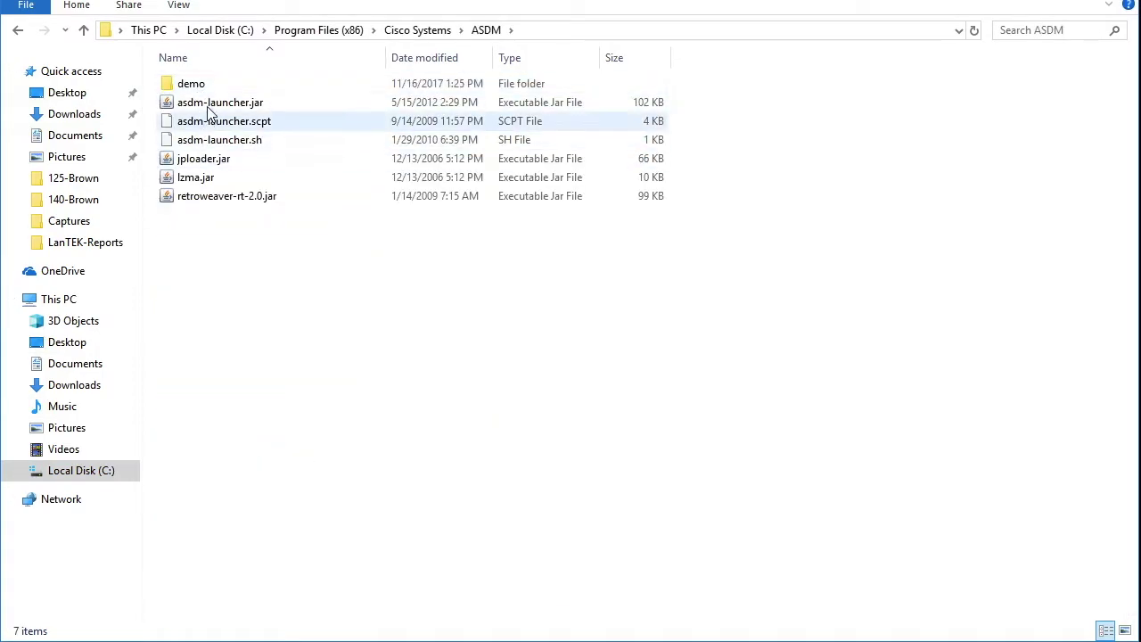
click(213, 103)
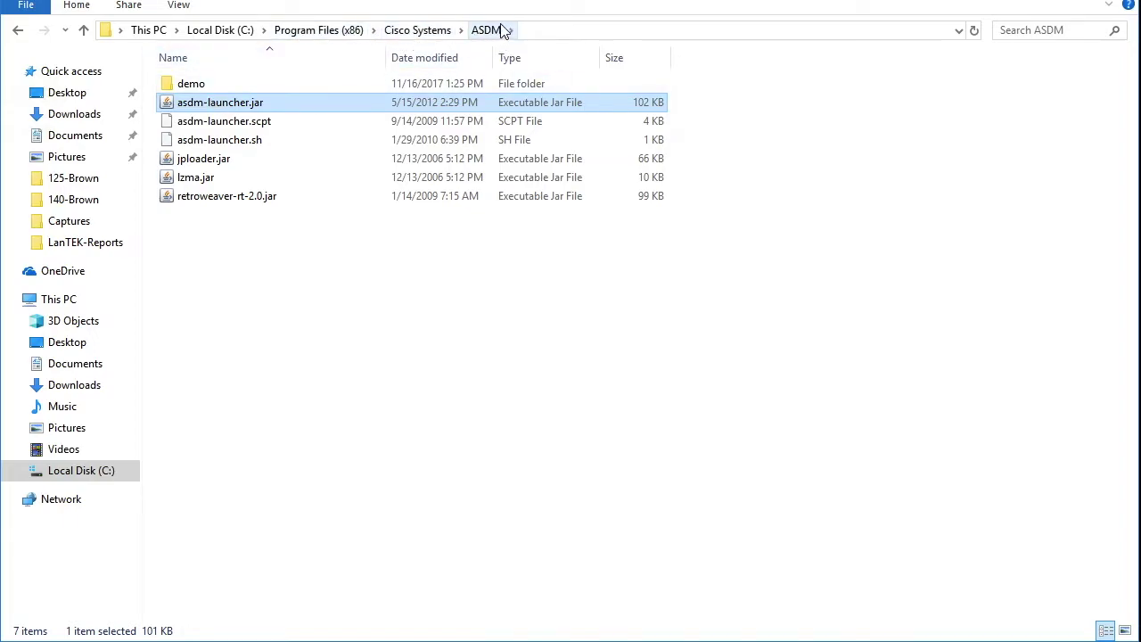
double_click(203, 106)
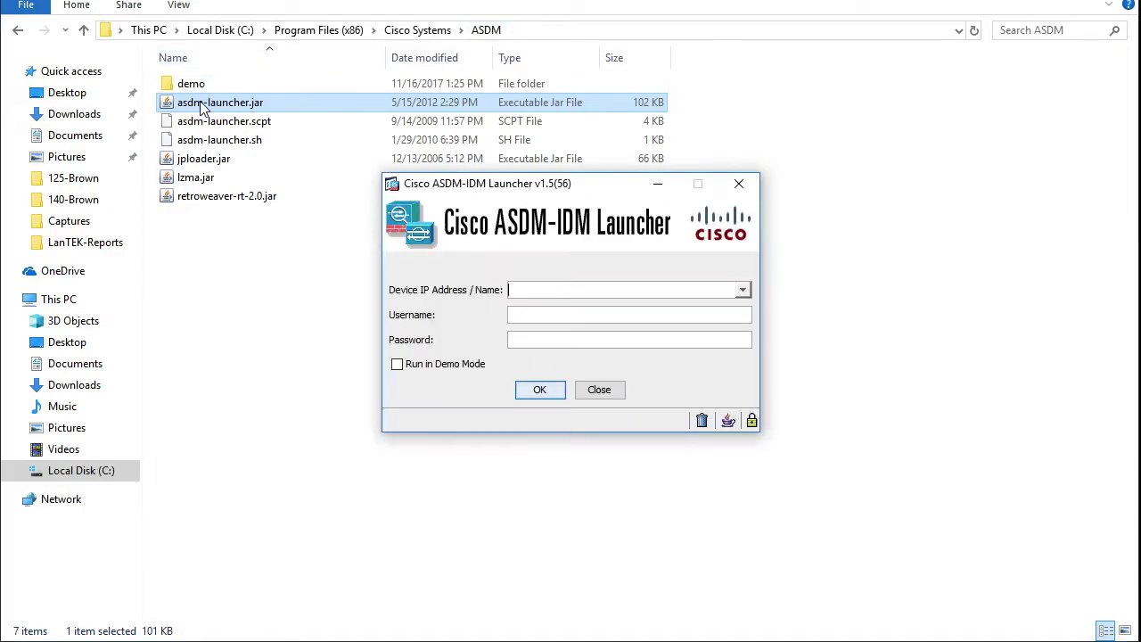
Connect the ASDM launcher to 192.168.1.1 with blank credentials and allow Java through the Windows firewall on public networks.
text(192.168.1)
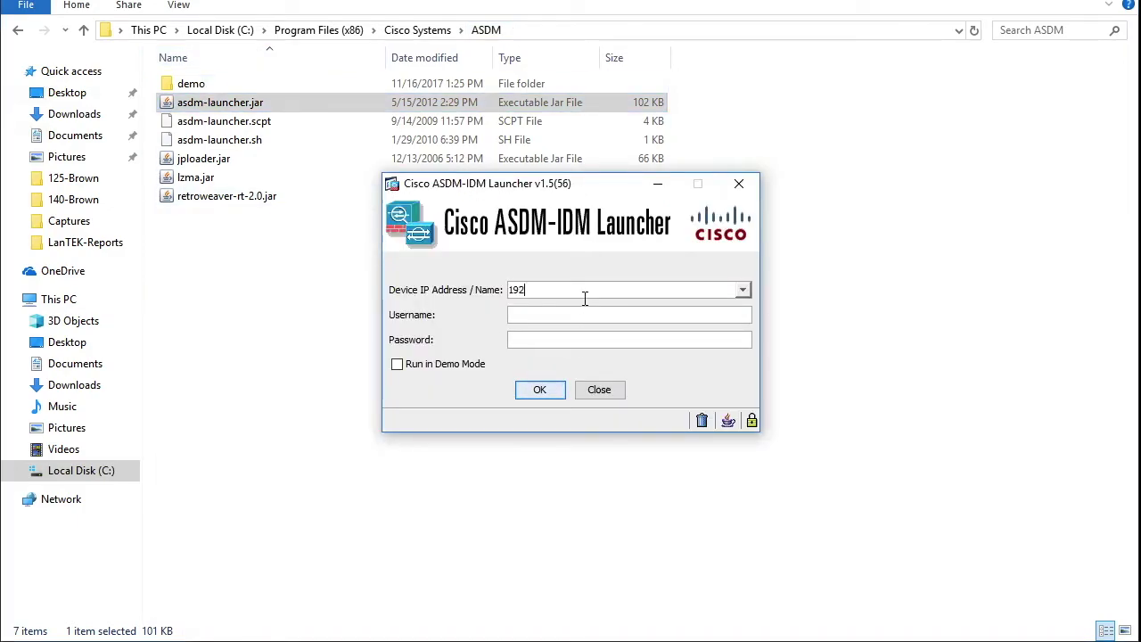
text(.1)
click(541, 392)
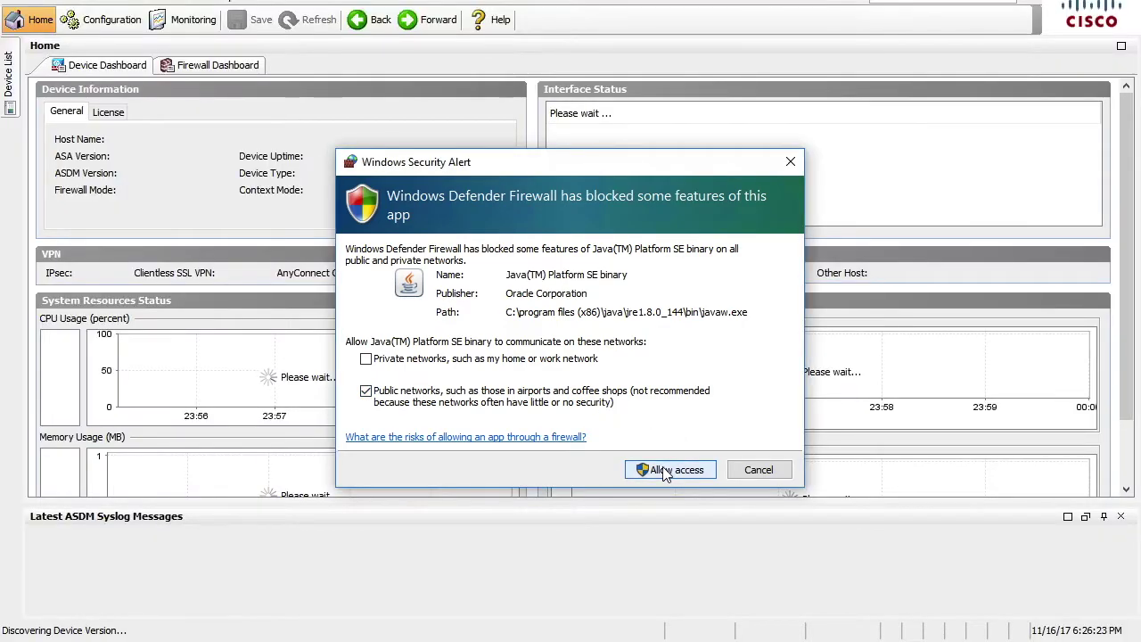
click(669, 469)
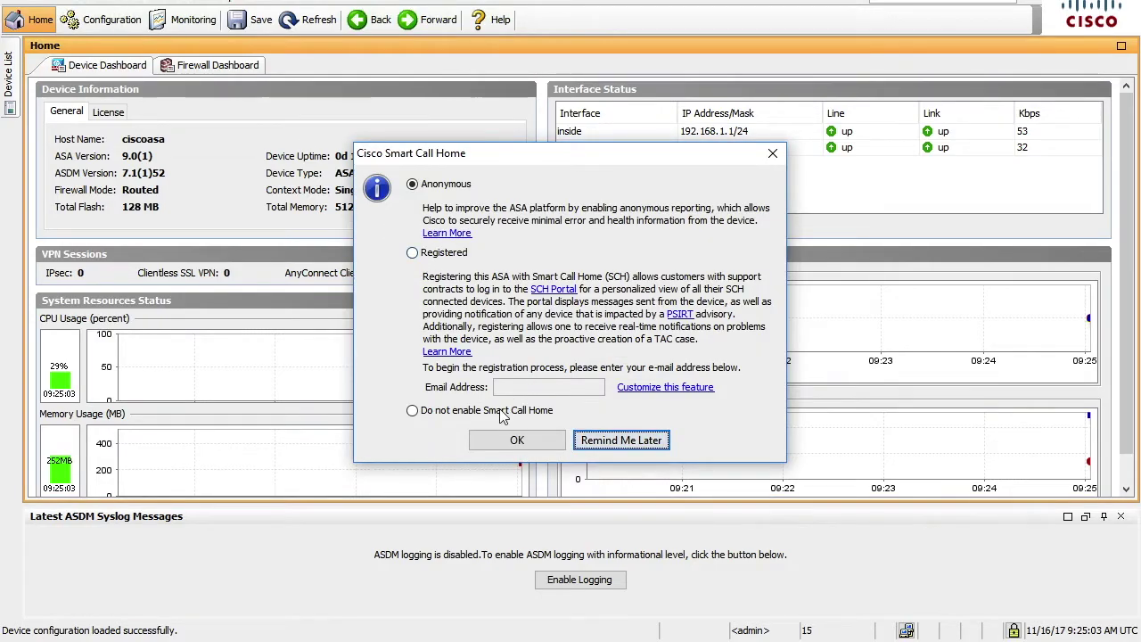
Choose not to enable Smart Call Home and dismiss the notice.
click(413, 412)
click(510, 440)
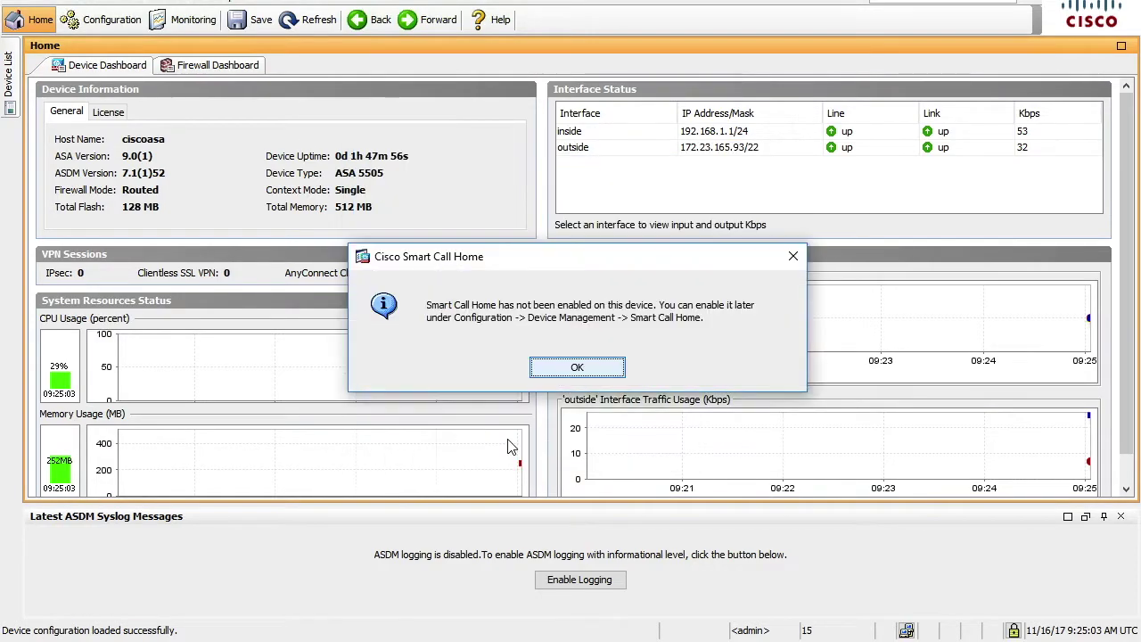
click(580, 368)
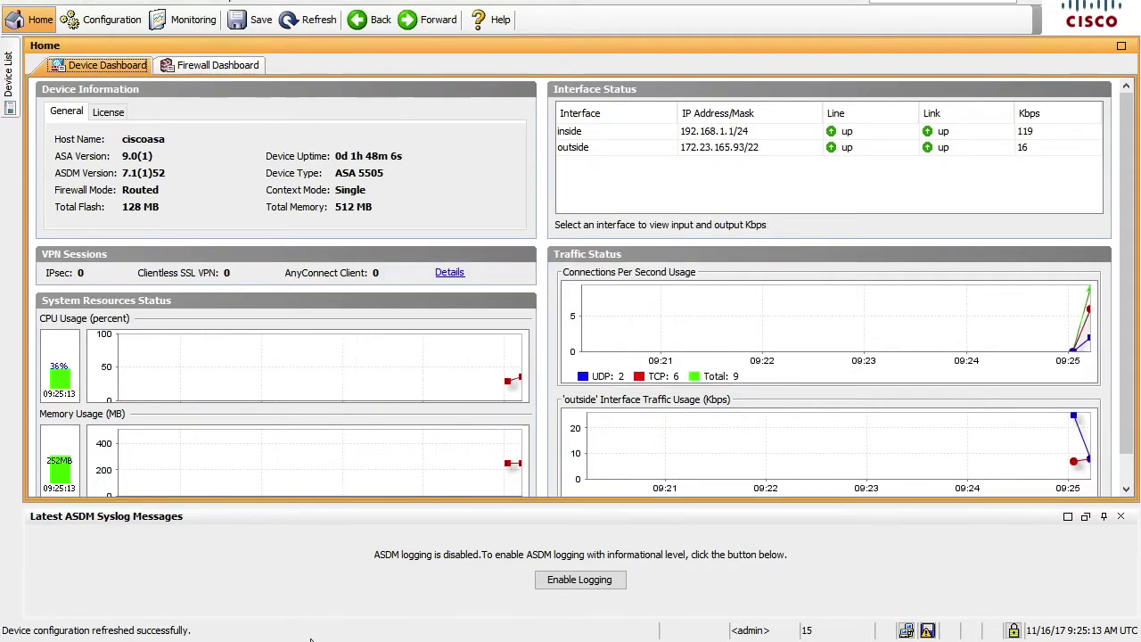
key(alt+Tab)
key(alt+Tab)
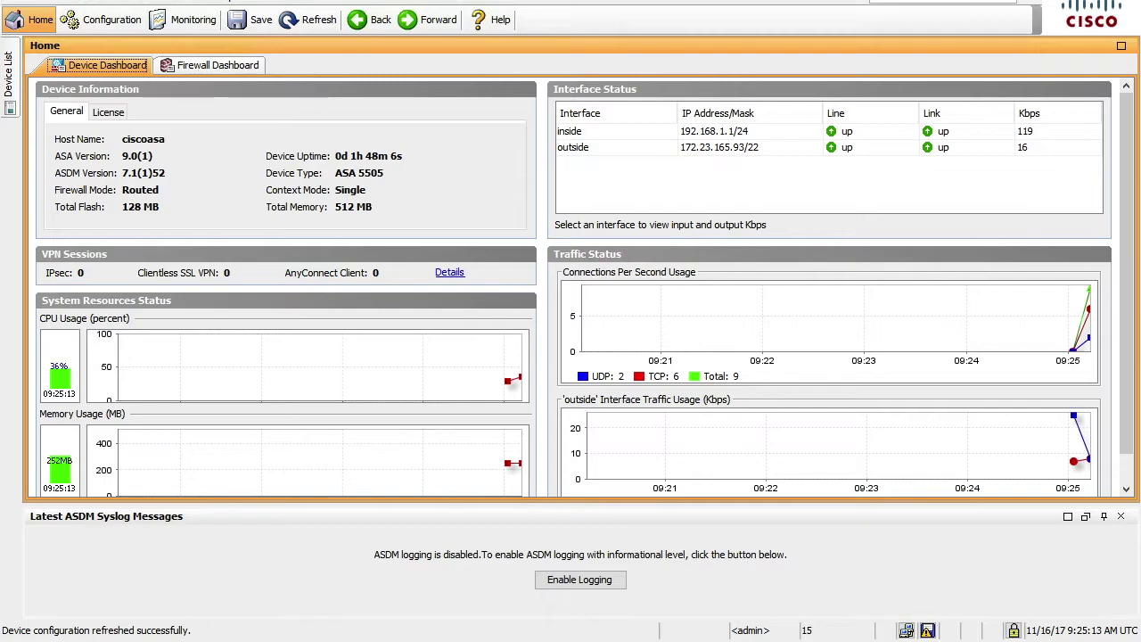
View the Device Setup, Firewall and Remote Access VPN sections of the ASA configuration and close the tip.
click(111, 20)
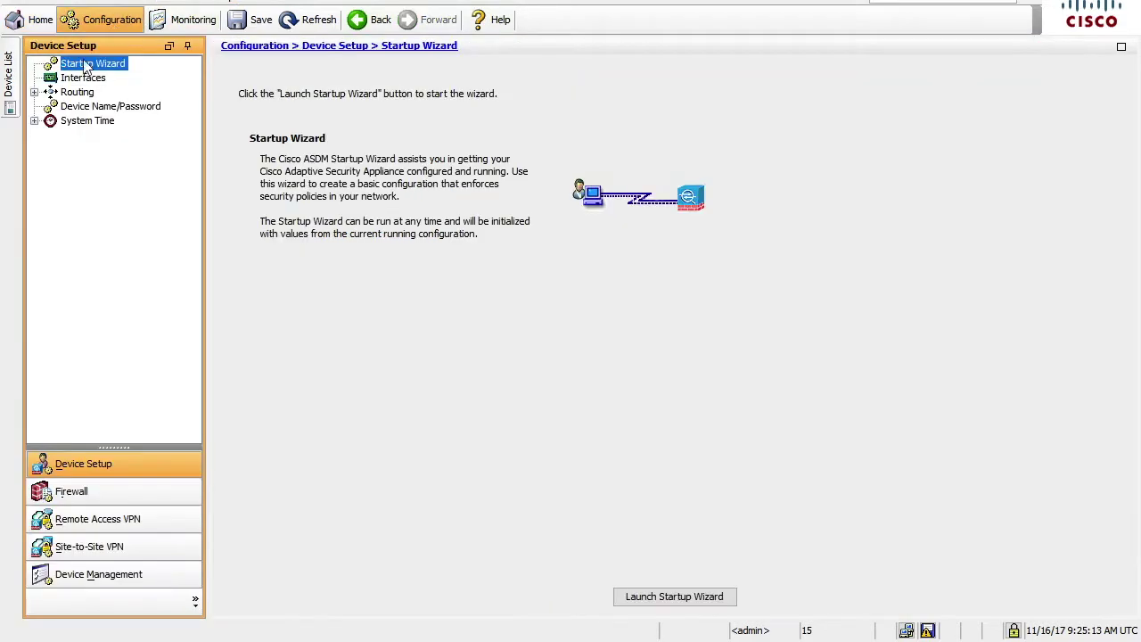
click(71, 493)
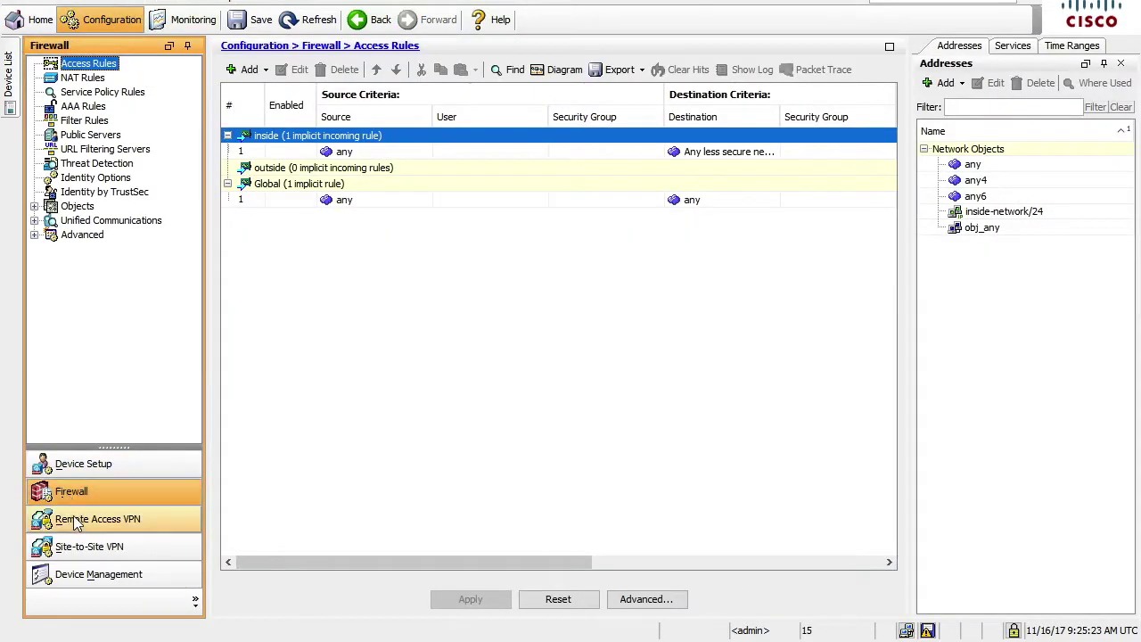
click(78, 522)
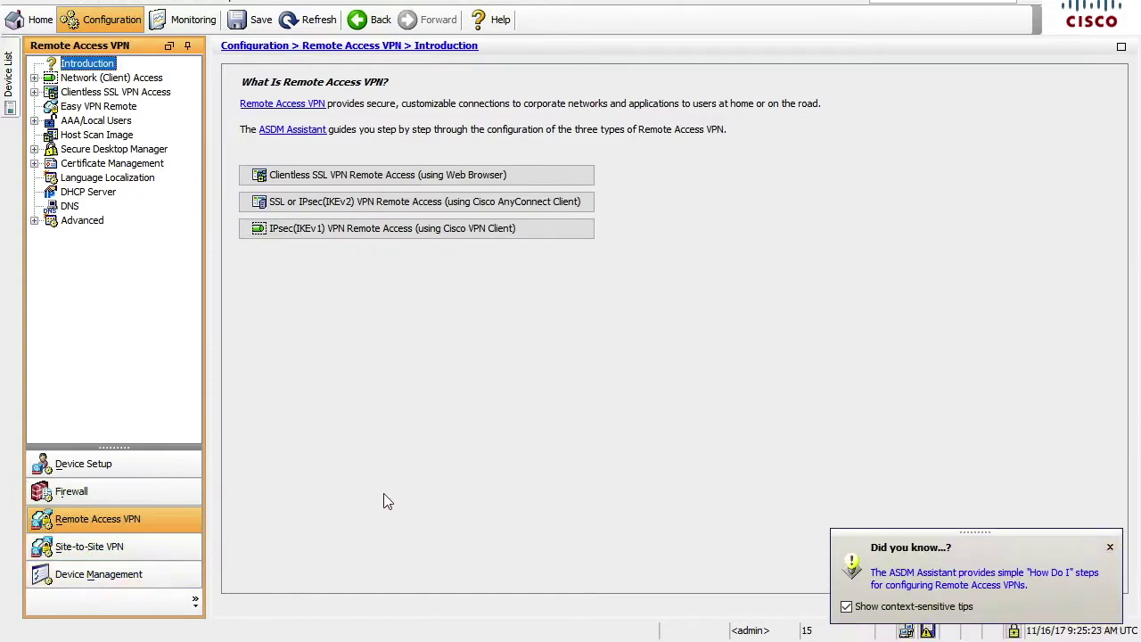
click(1110, 547)
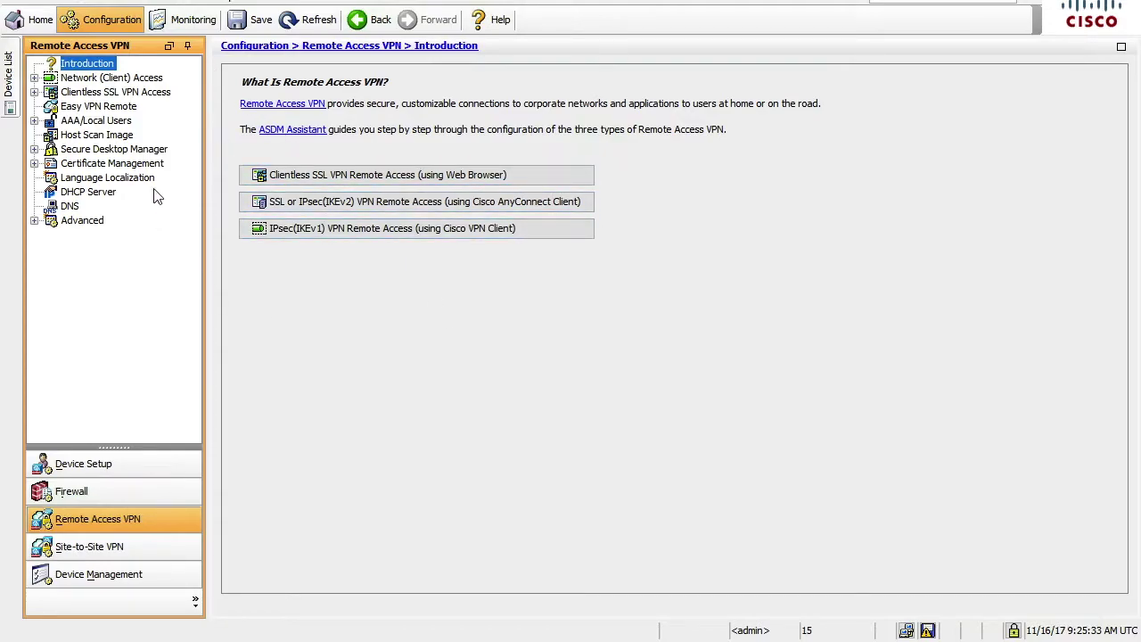
Launch the Startup Wizard from Device Setup and choose to modify the existing configuration.
click(73, 465)
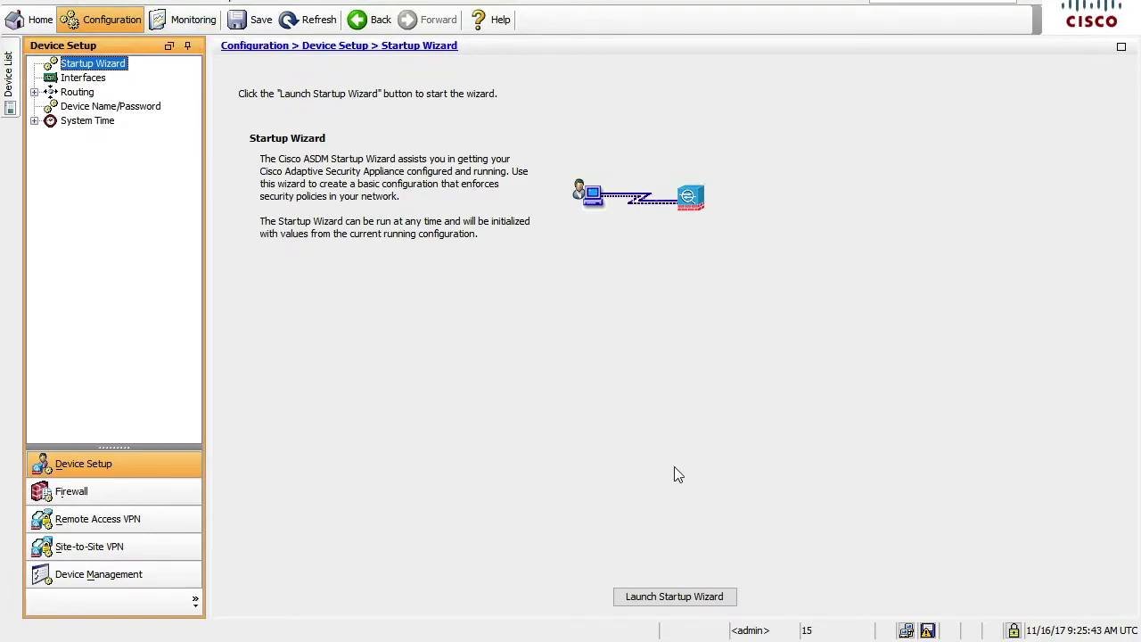
click(675, 596)
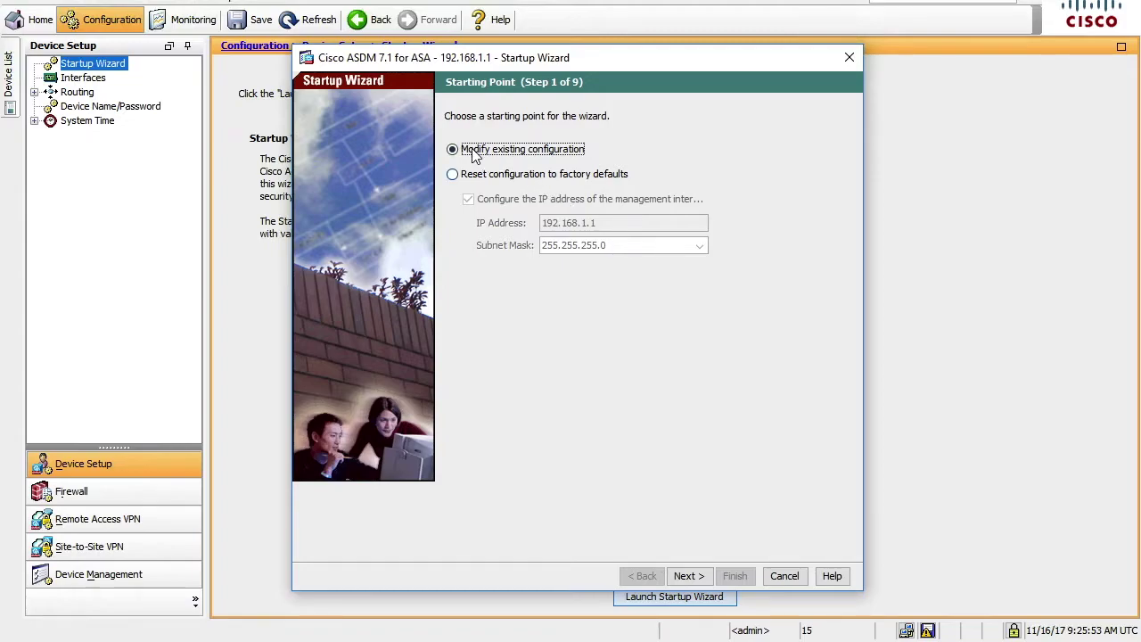
click(701, 577)
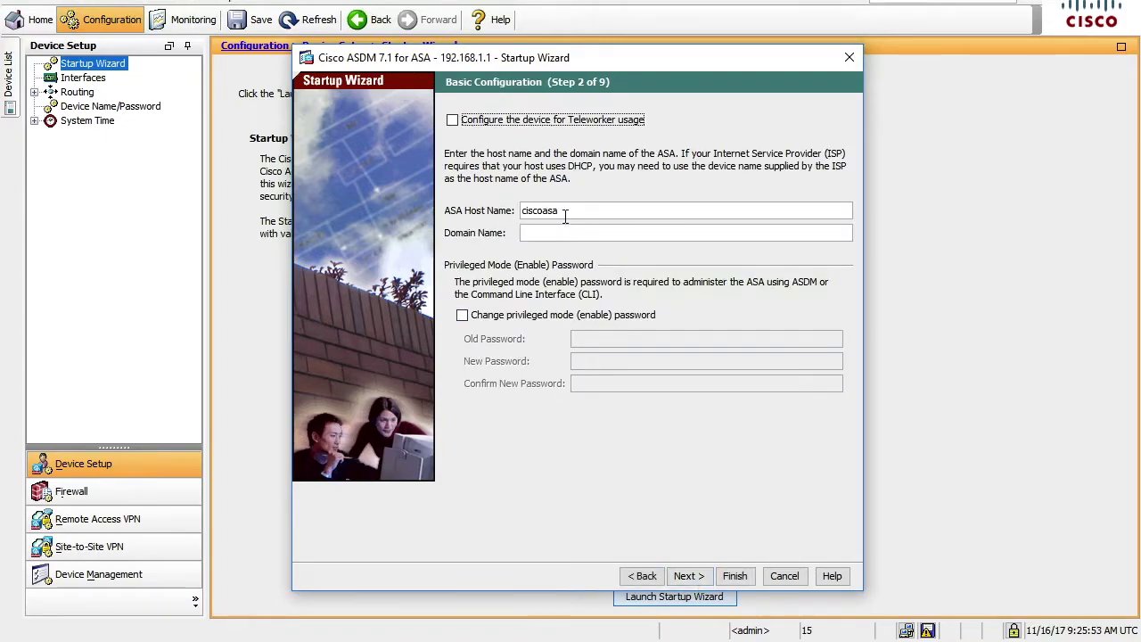
Enable changing the privileged mode password, enter and confirm the new password with the old one blank, and continue the wizard.
click(463, 315)
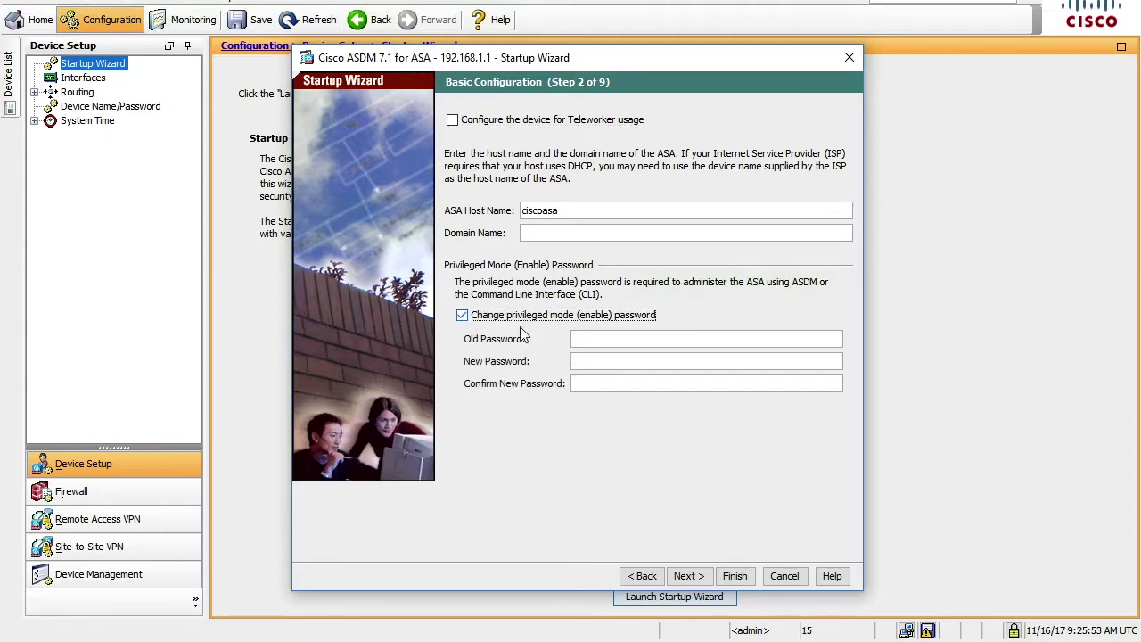
click(605, 363)
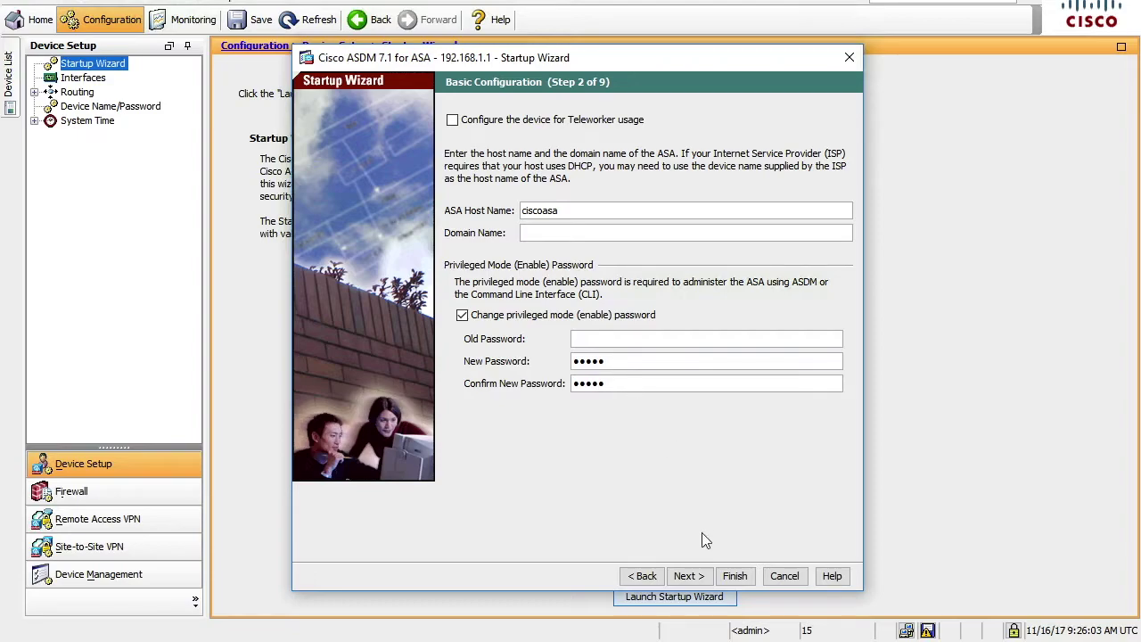
click(688, 577)
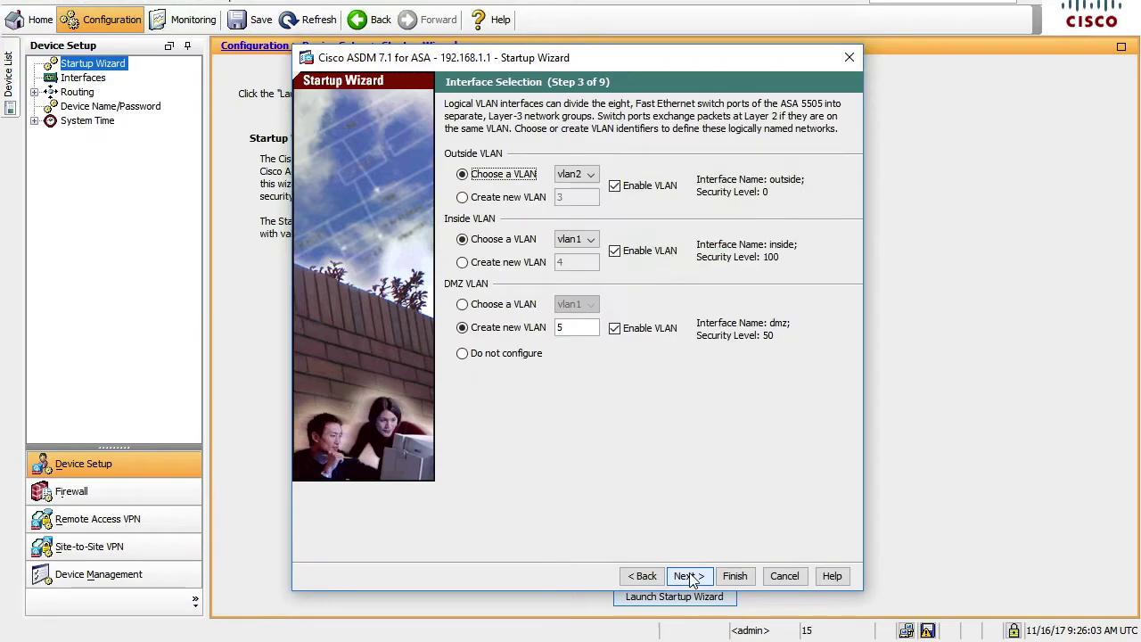
Set the DMZ VLAN to Do not configure and accept the default switch port allocation for the outside and inside VLANs.
click(461, 353)
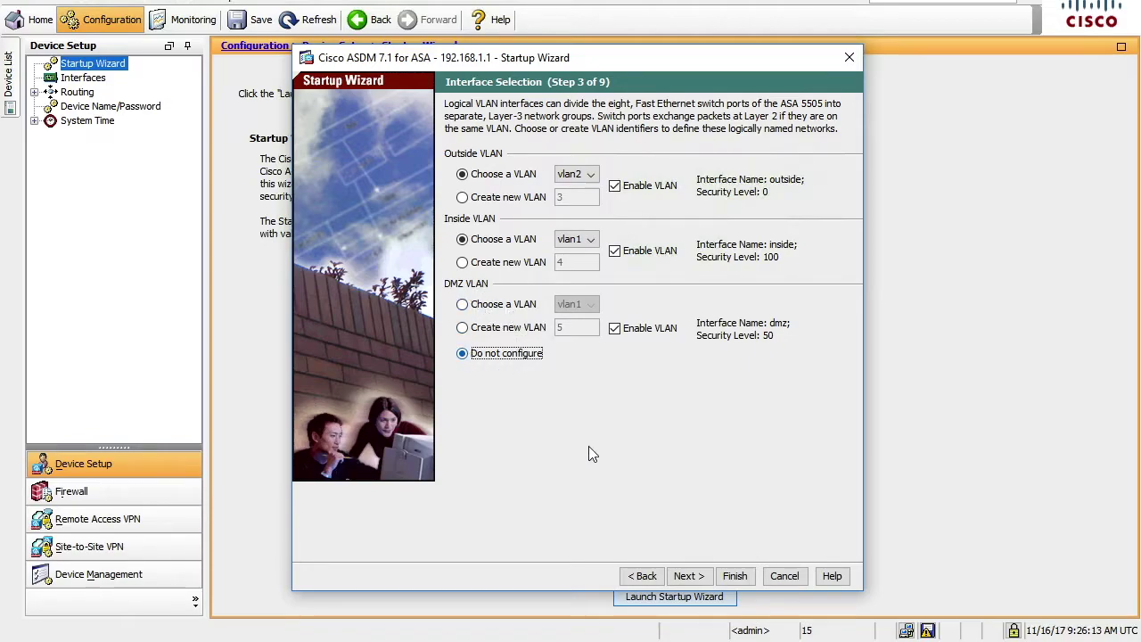
click(683, 576)
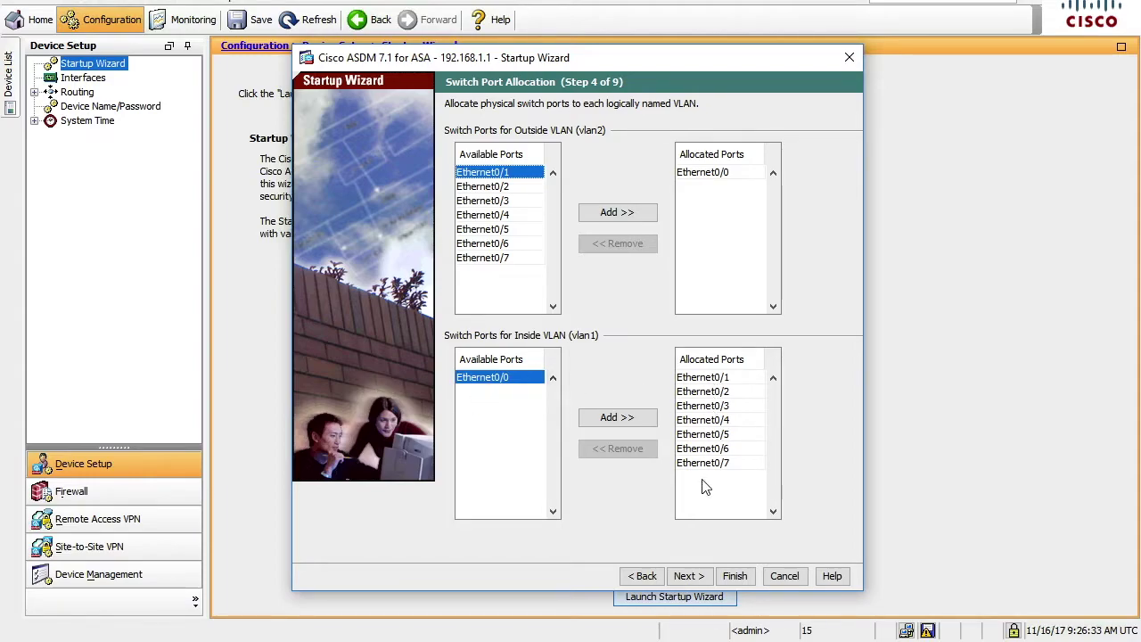
click(688, 578)
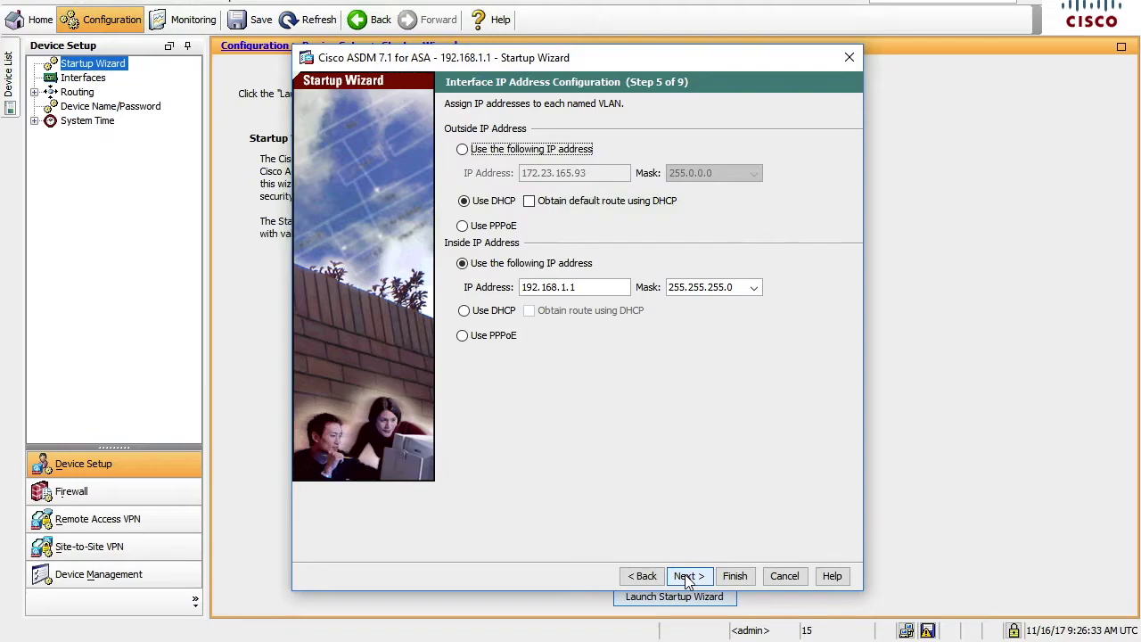
Assign static IP 12.13.14.2 with mask 255.255.255.224 to the outside interface and 192.168.243.1 with mask 255.255.255.0 to the inside interface.
click(462, 150)
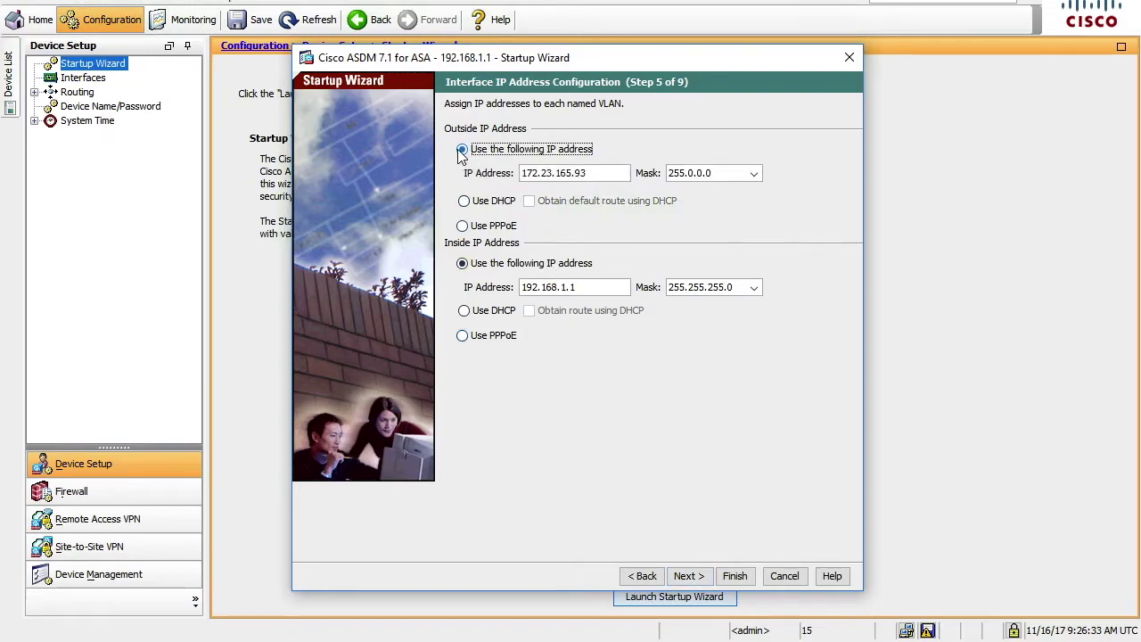
double_click(546, 175)
text(12)
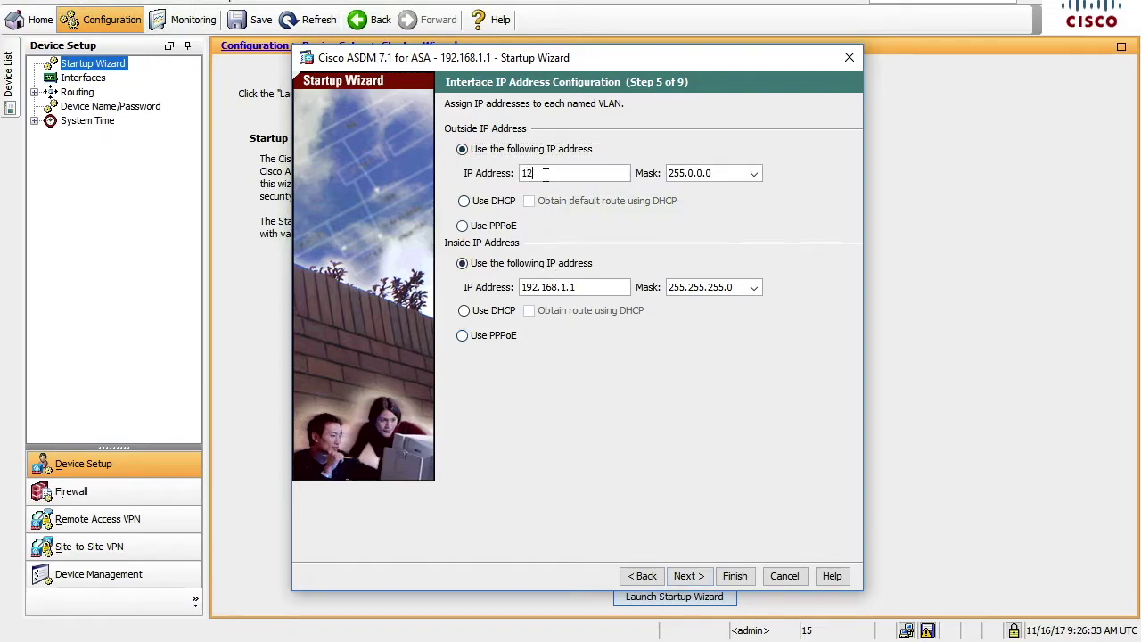
text(.13.14.2)
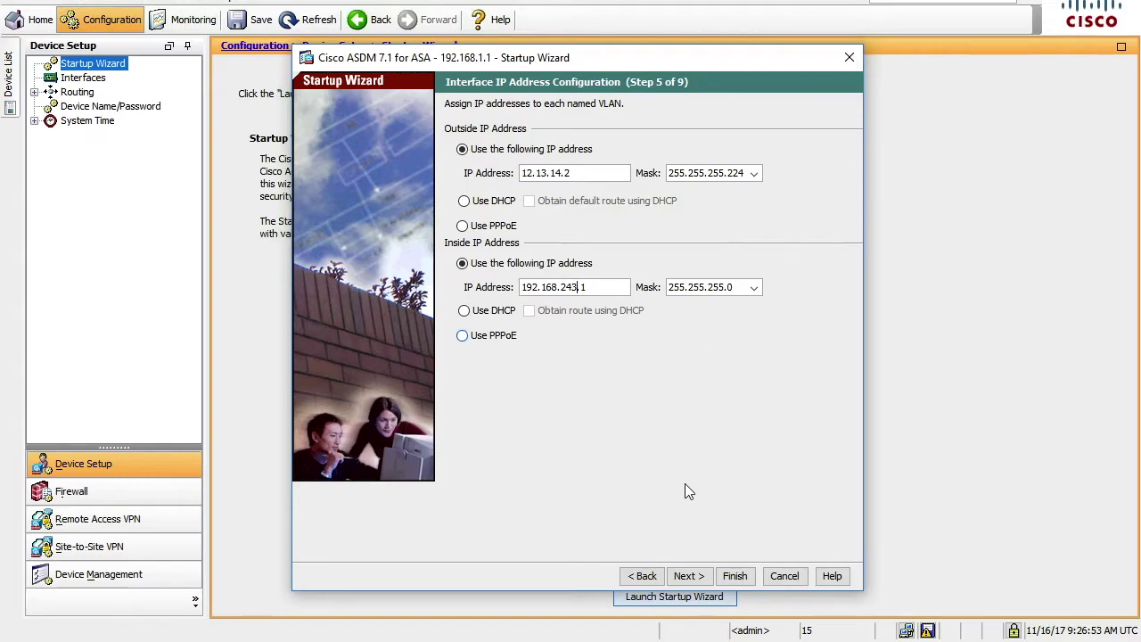
click(688, 578)
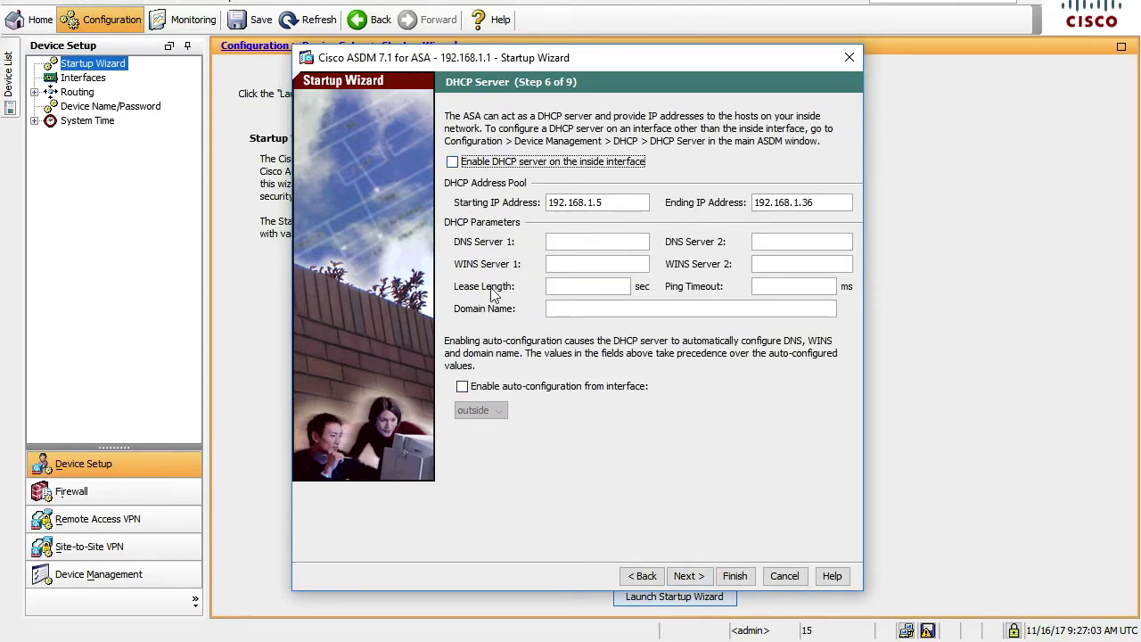
Leave the inside DHCP server disabled and clear the starting and ending addresses of the DHCP pool.
click(690, 577)
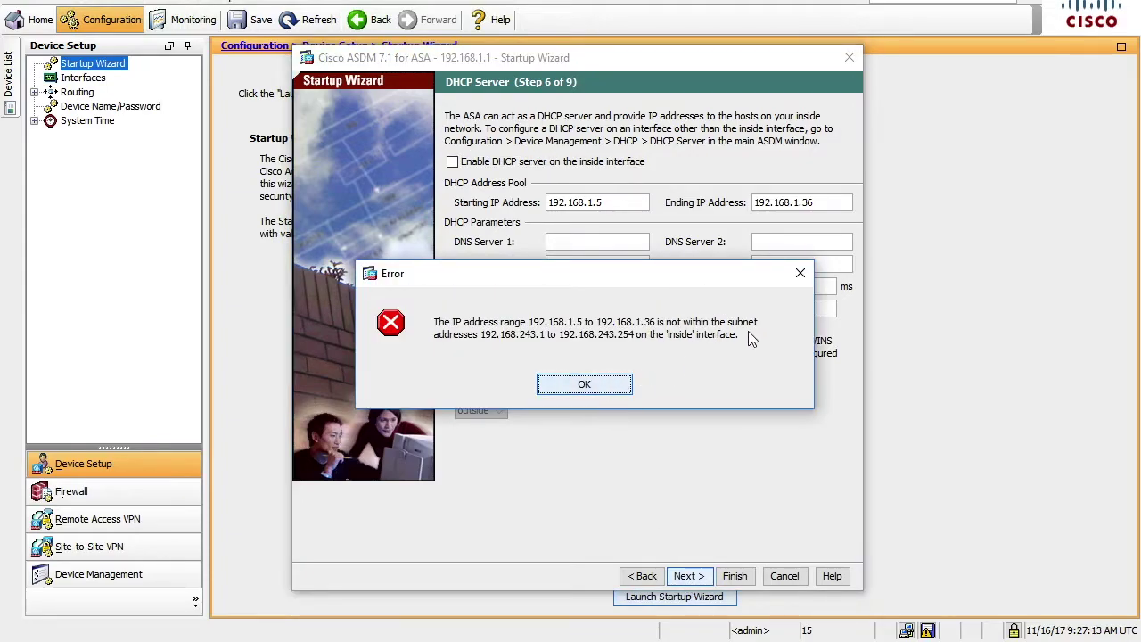
click(800, 273)
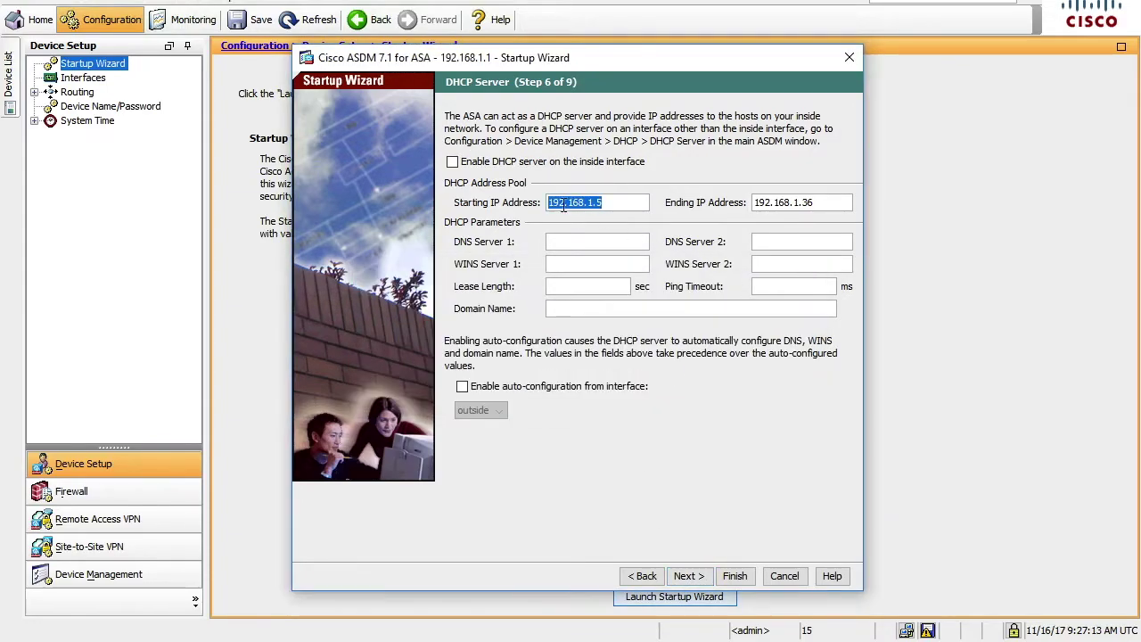
double_click(831, 204)
key(BackSpace)
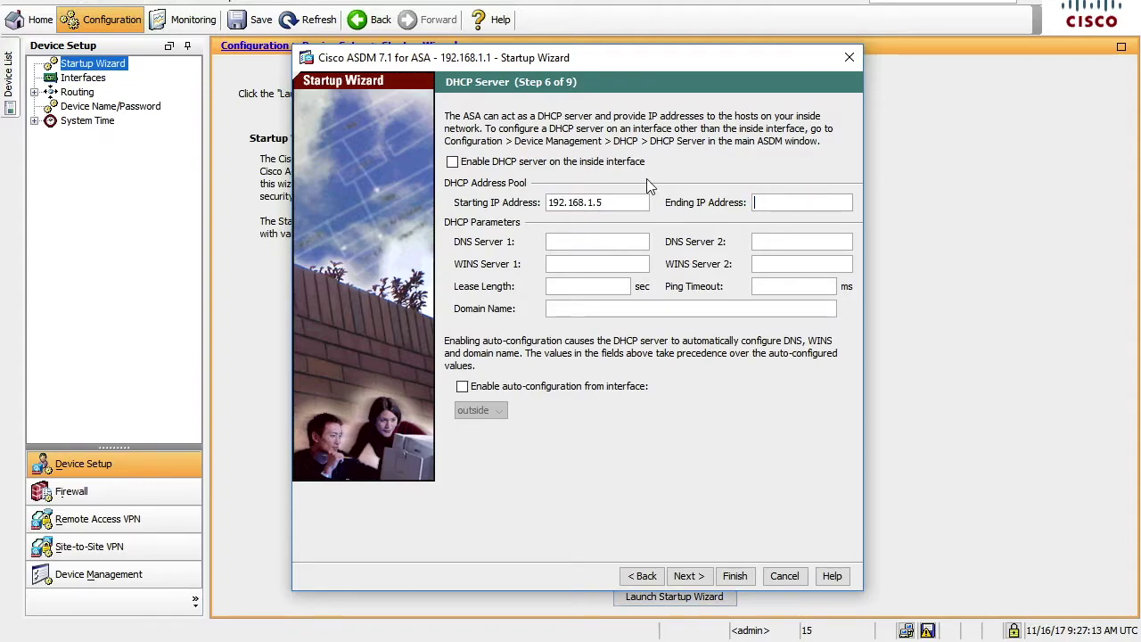
double_click(619, 203)
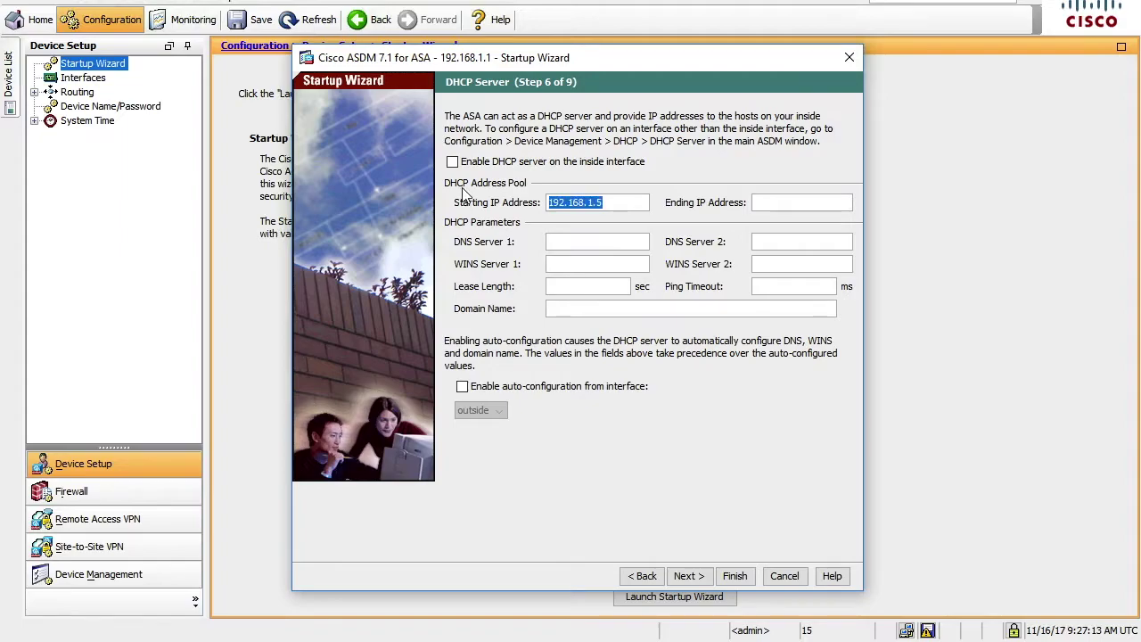
key(BackSpace)
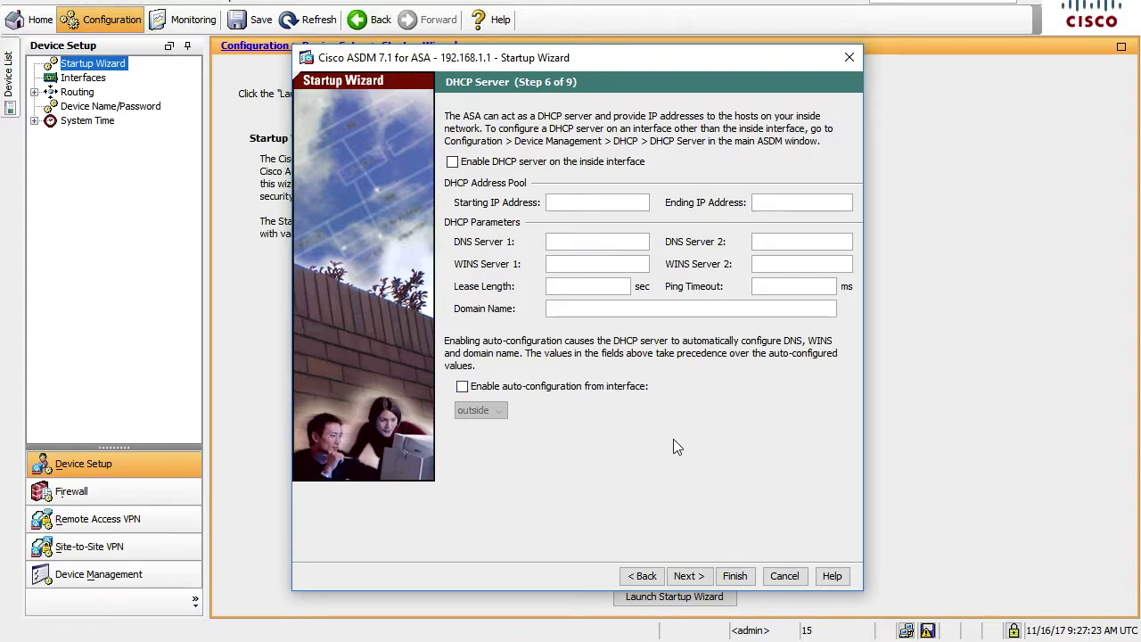
Continue to address translation and choose Port Address Translation (PAT) using the outside interface's IP address.
click(689, 576)
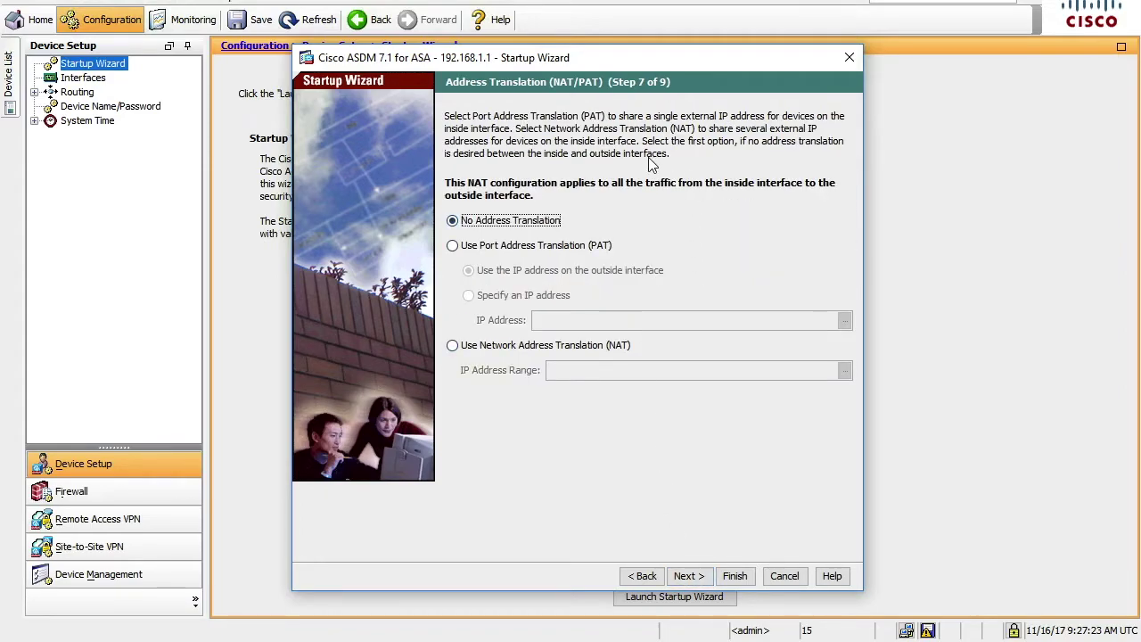
click(453, 246)
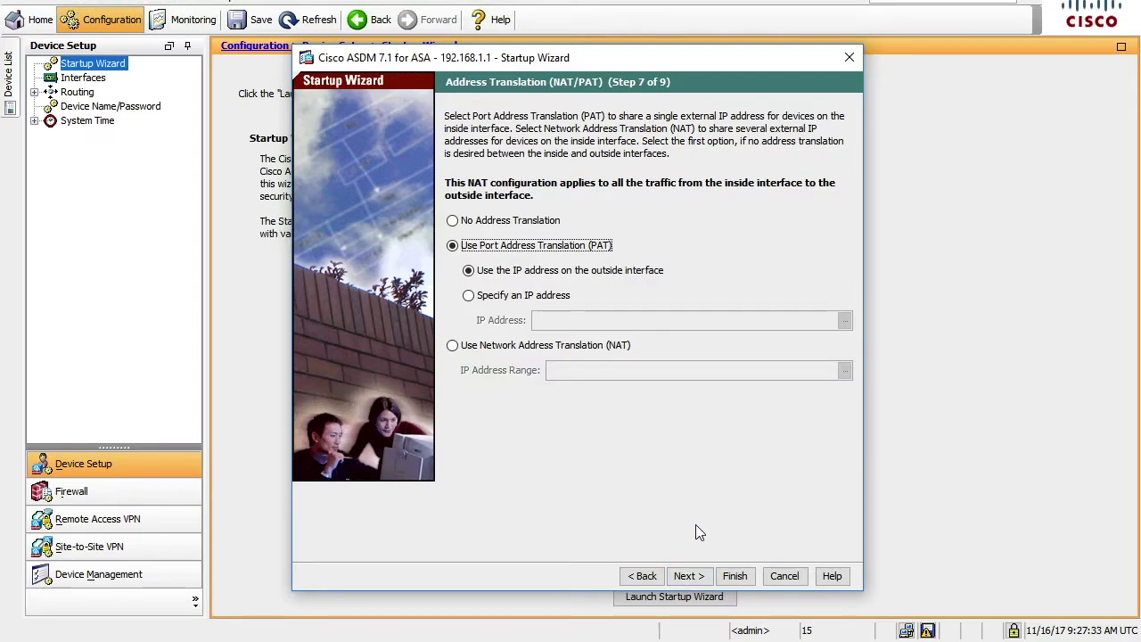
click(687, 576)
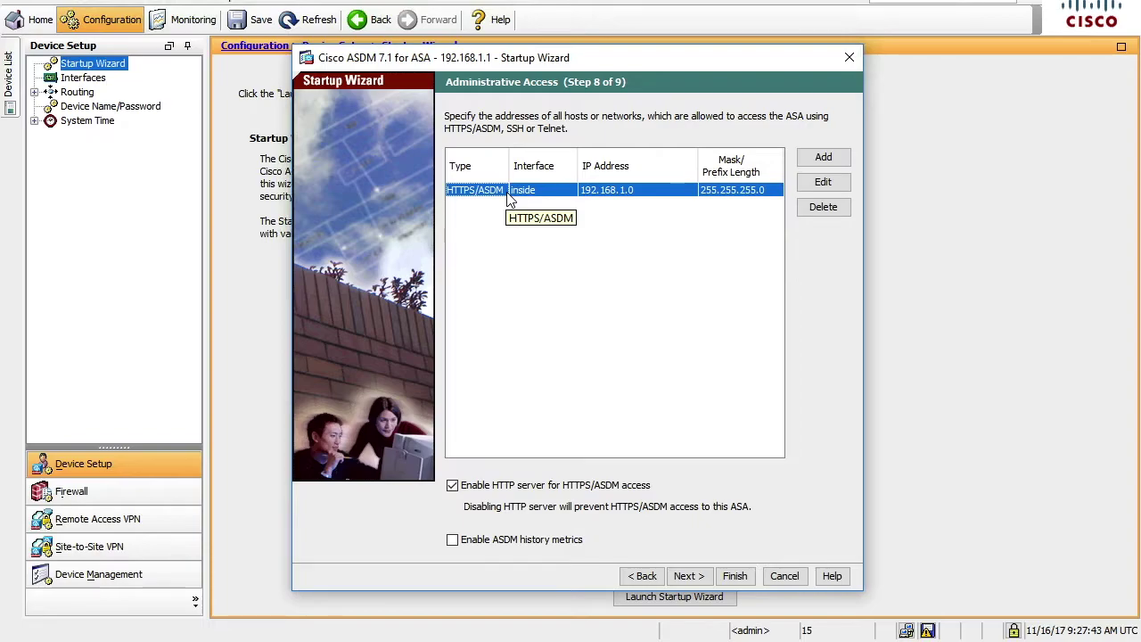
Add an HTTPS/ASDM administrative access entry on the inside interface for 10.1.1.0 with subnet mask 255.255.255.0.
click(823, 158)
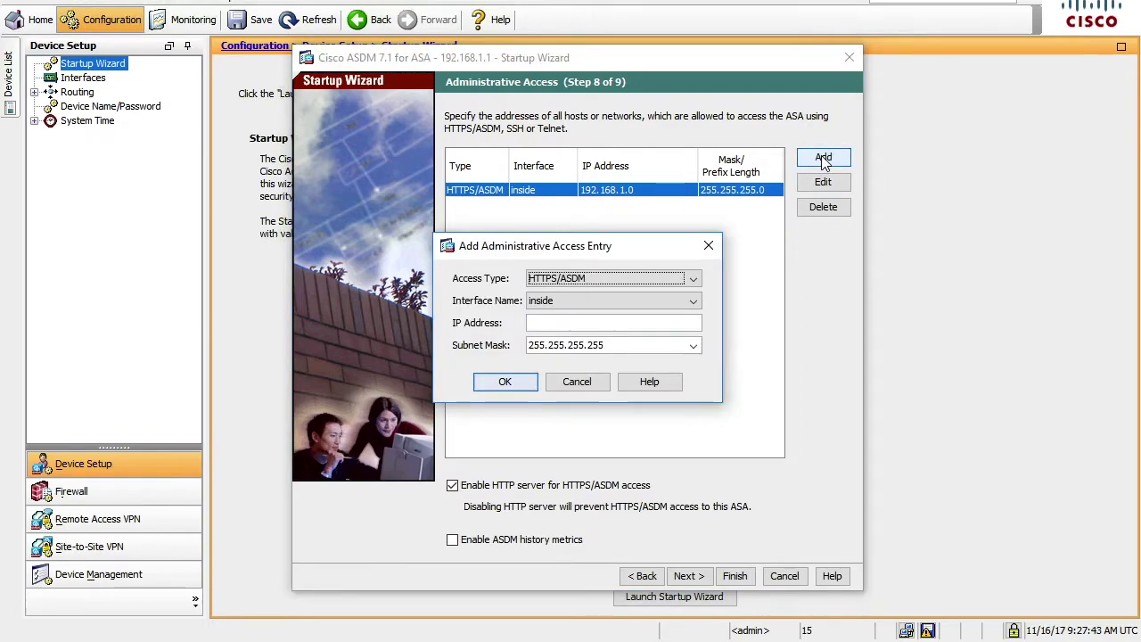
click(568, 323)
text(10.1.1.)
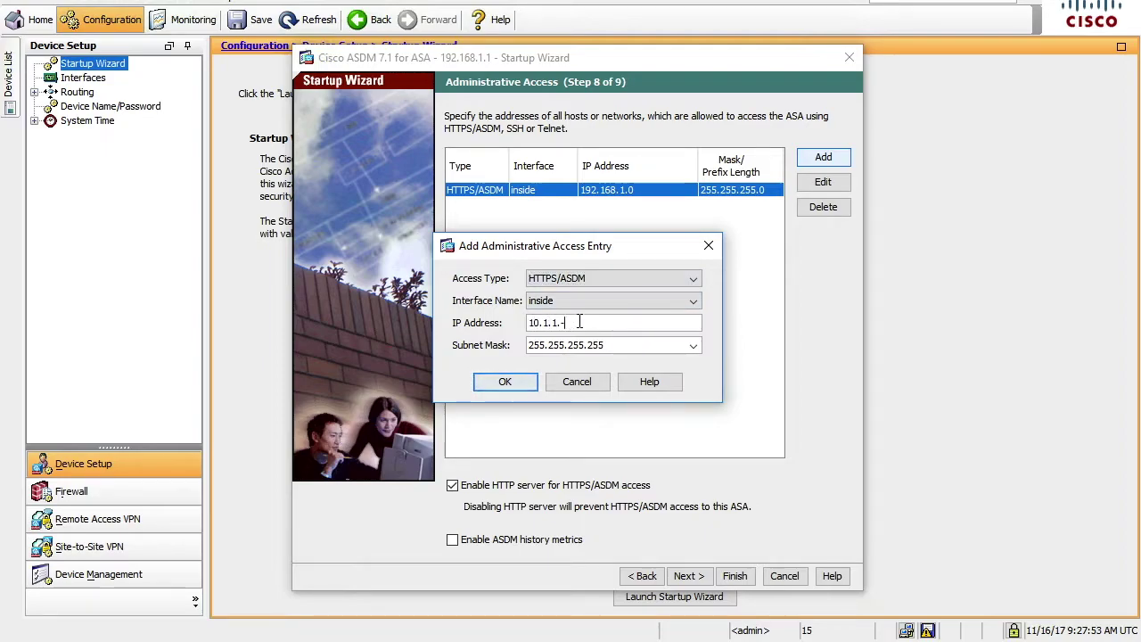
text(0)
click(692, 346)
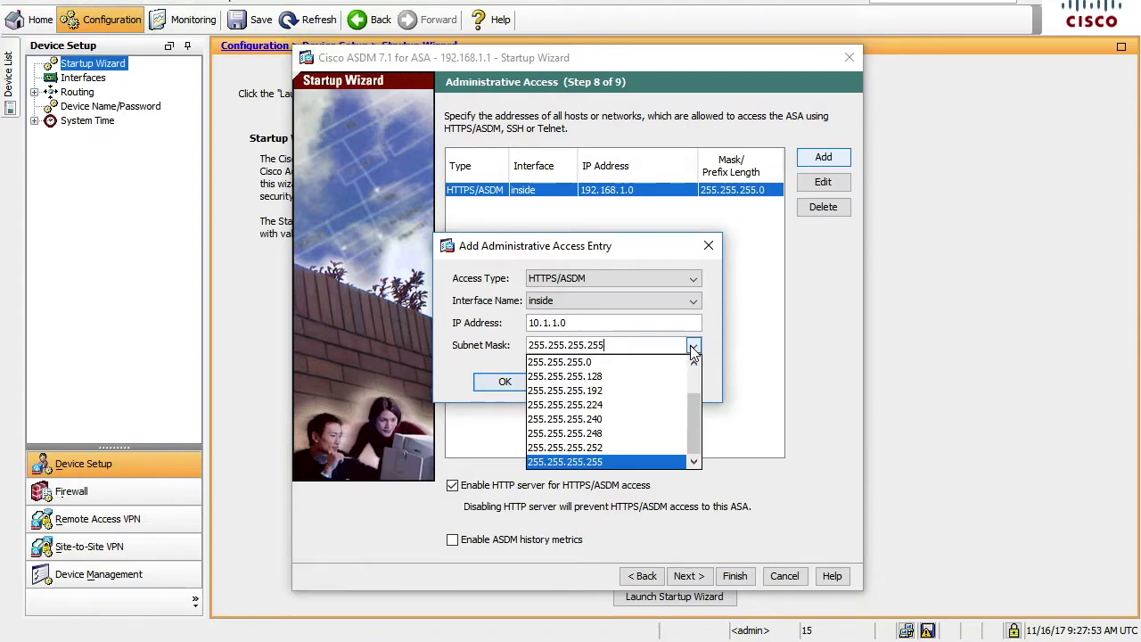
click(614, 365)
click(505, 383)
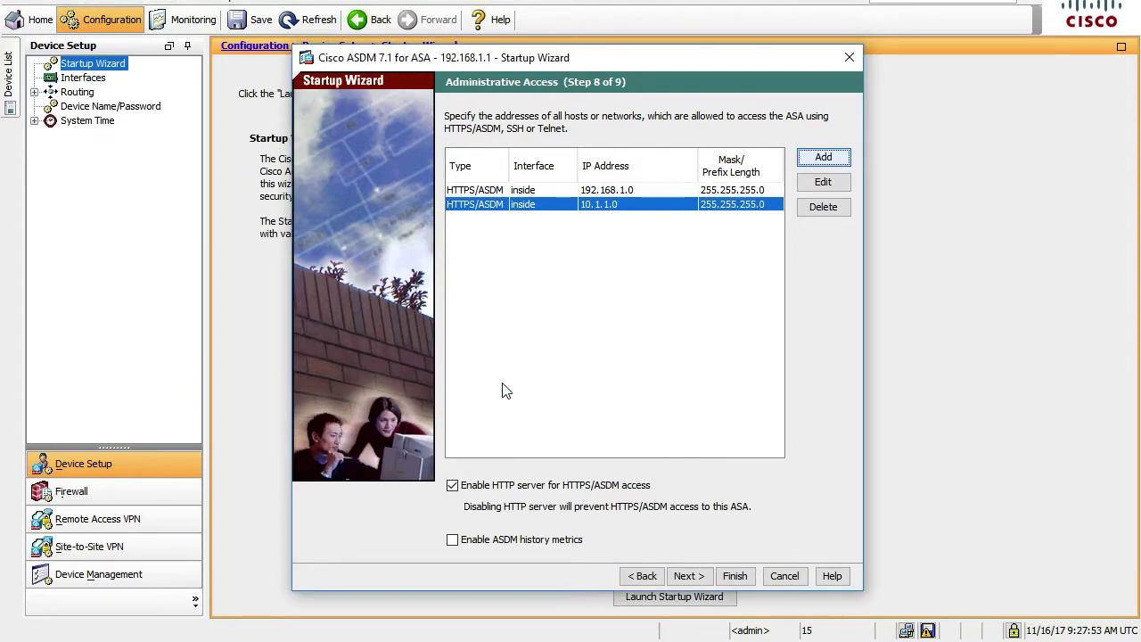
Add an HTTPS/ASDM administrative access entry on the inside interface for 192.168.243.0 with subnet mask 255.255.255.255.
click(823, 159)
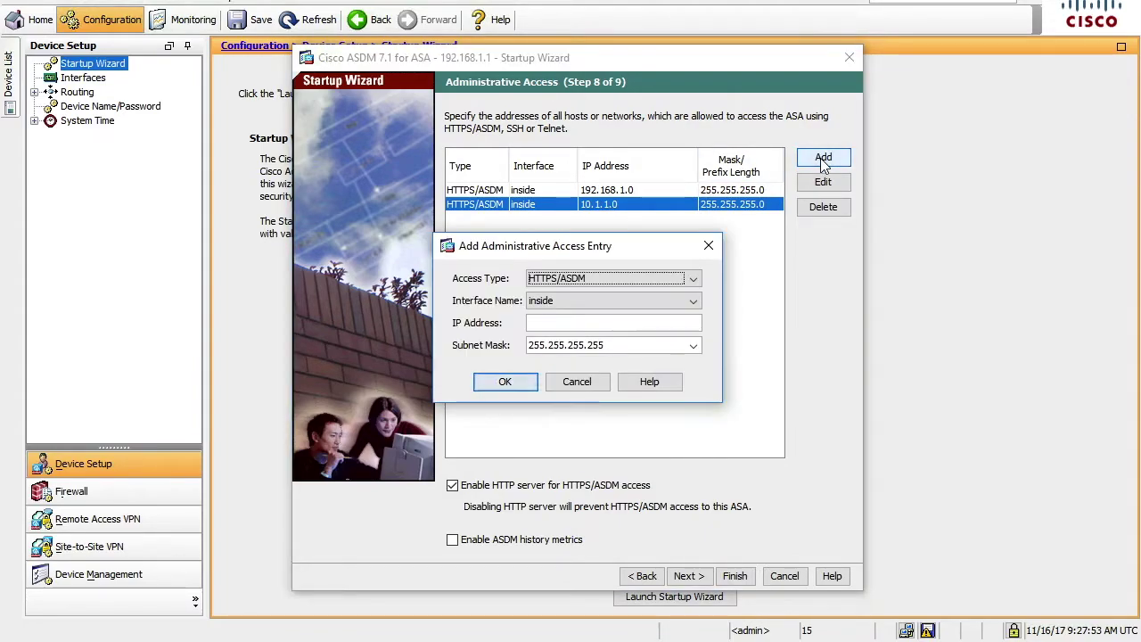
click(610, 322)
text(19)
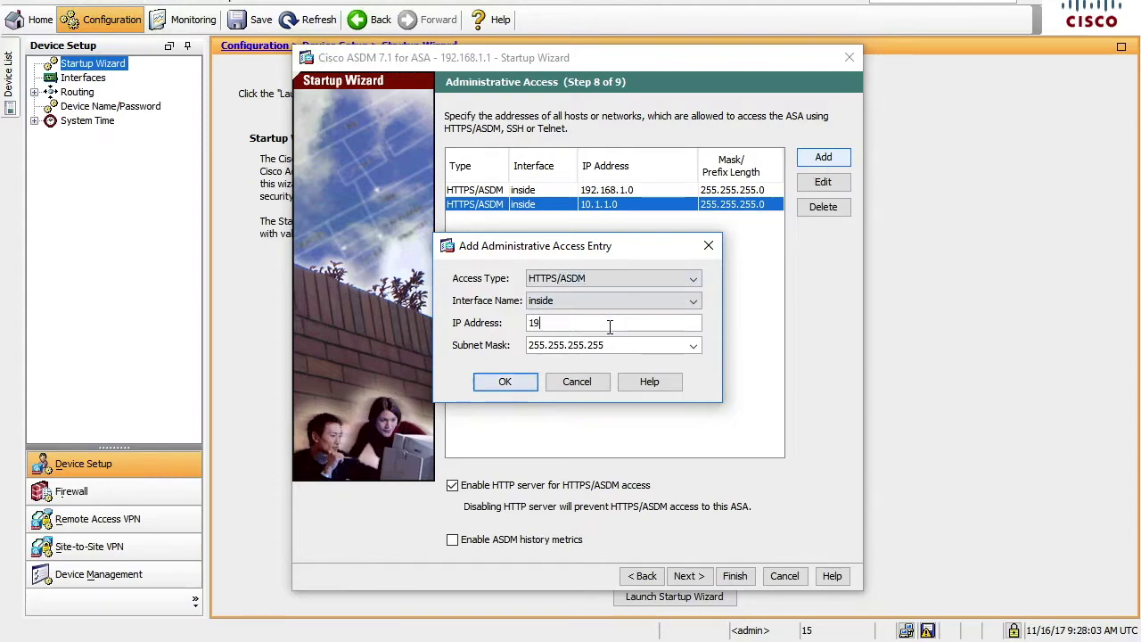
text(2.168.243.0)
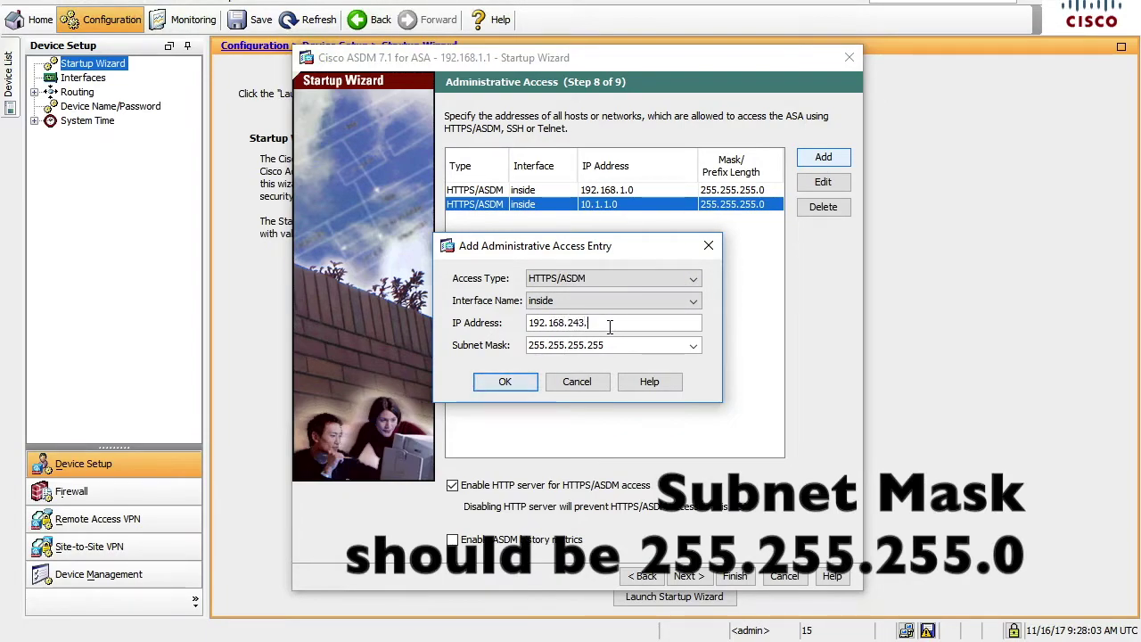
click(506, 382)
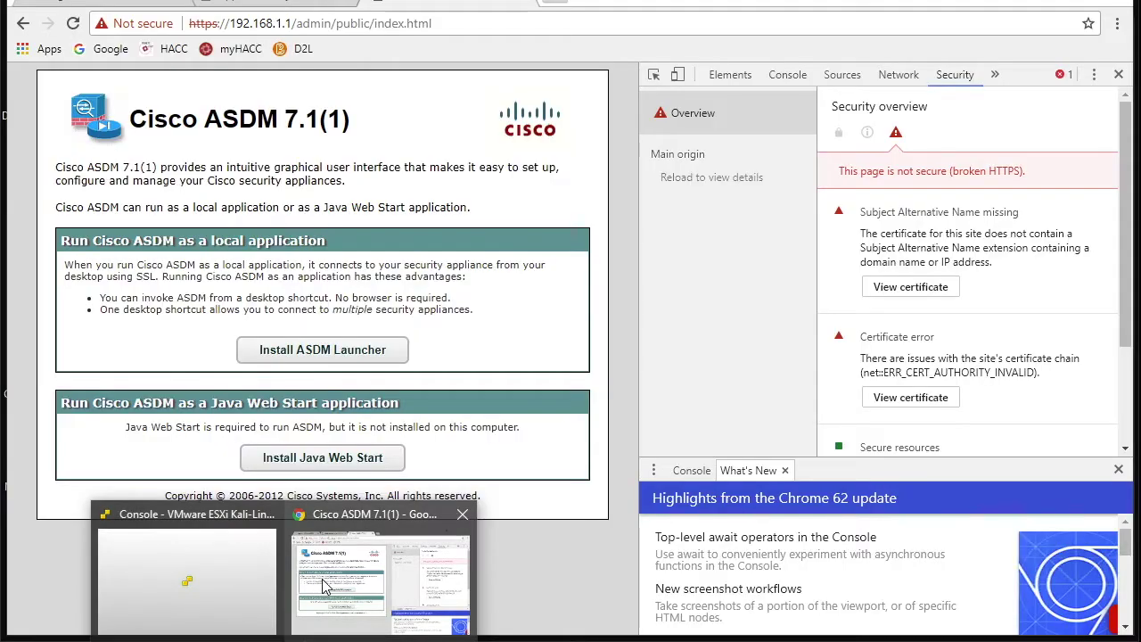
Switch to Chrome, examine the network topology diagram in the ASA lab setup PDF, and return to the ASDM Startup Wizard.
click(326, 586)
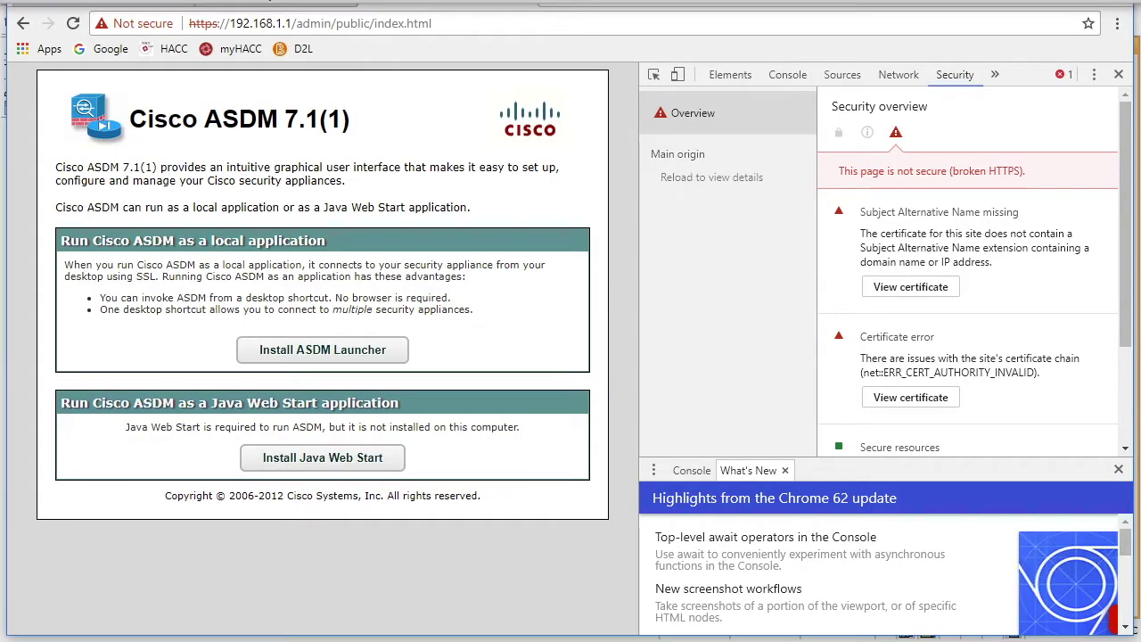
click(237, 6)
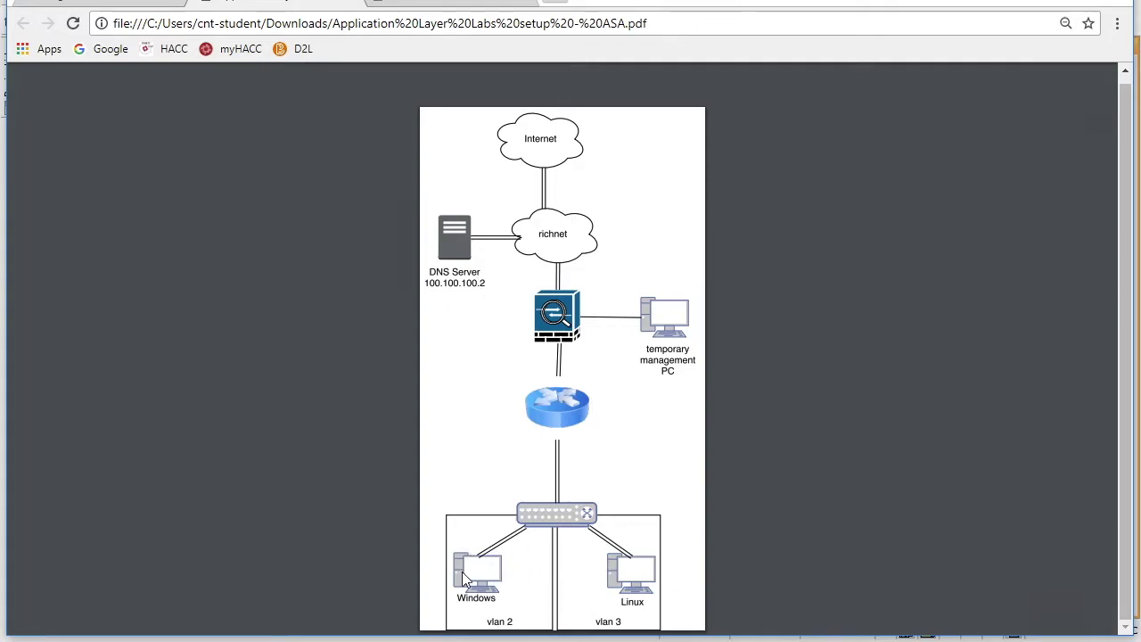
click(449, 4)
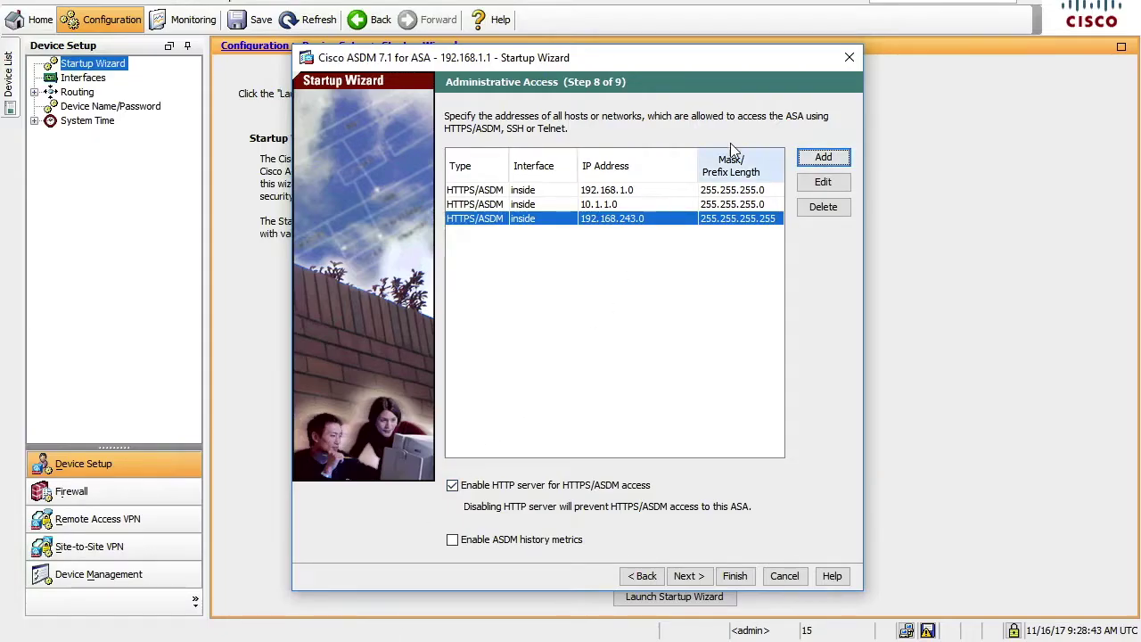
Add an inside HTTPS/ASDM access entry for 0.0.0.0 with subnet mask 0.0.0.0, and finish the Startup Wizard to send the configuration to the ASA.
click(823, 158)
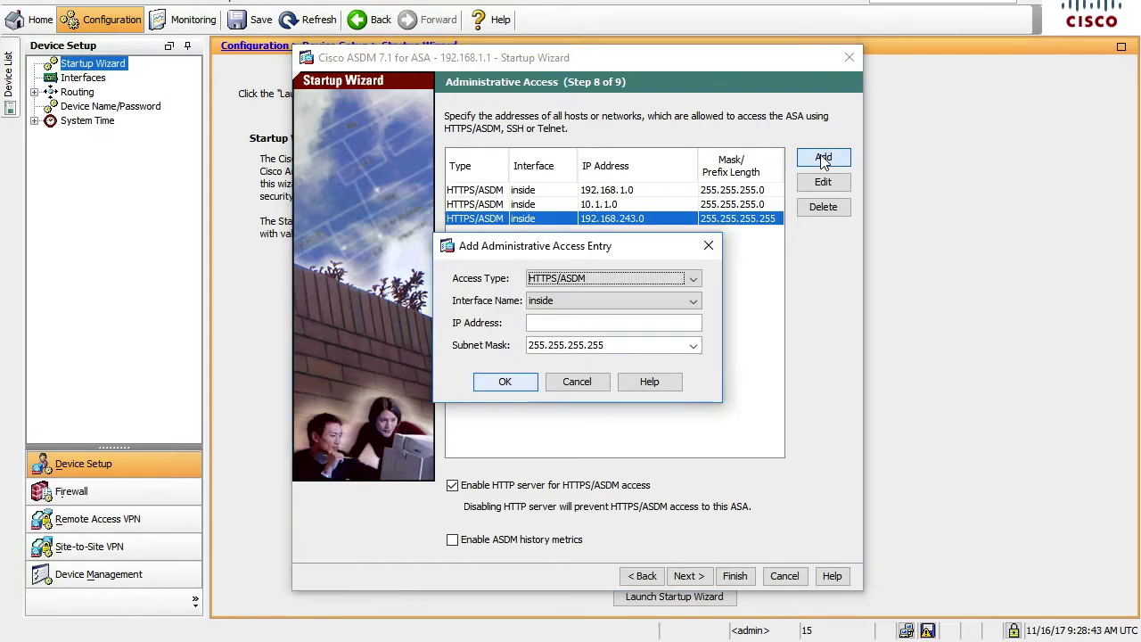
click(594, 322)
text(0.0.)
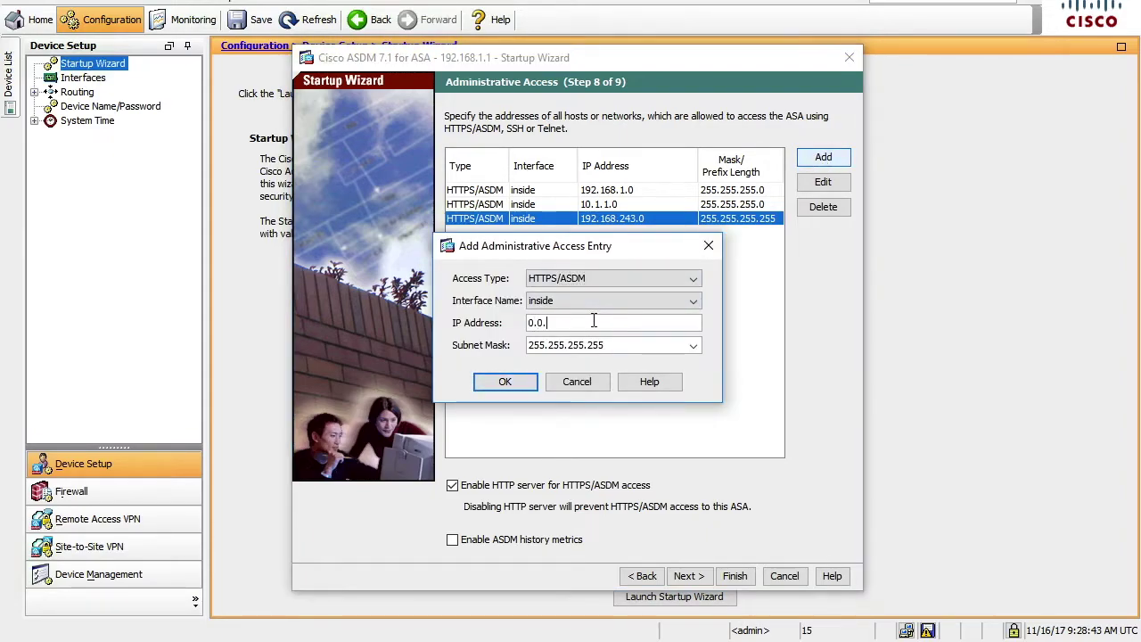
text(0.0)
click(687, 344)
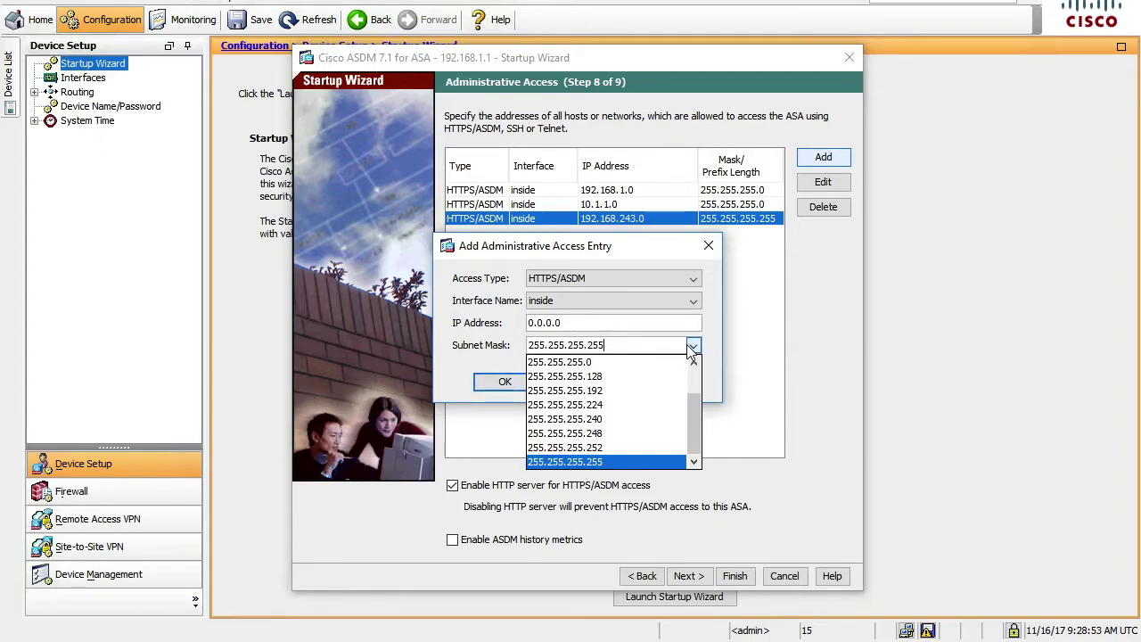
scroll(695, 402, up, 2)
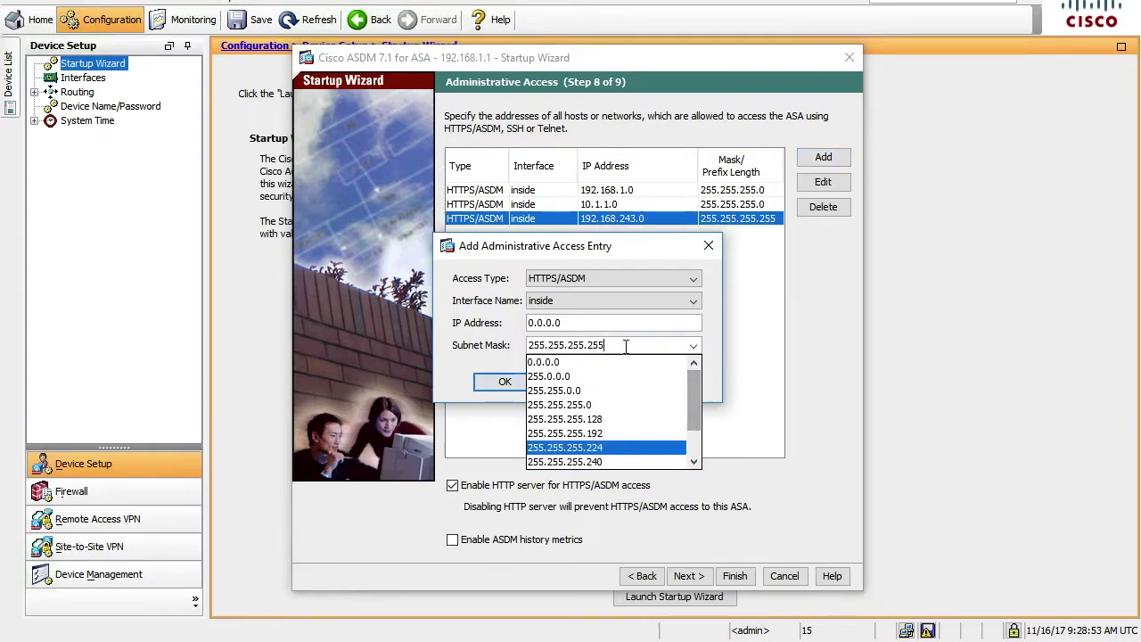
click(557, 366)
click(501, 381)
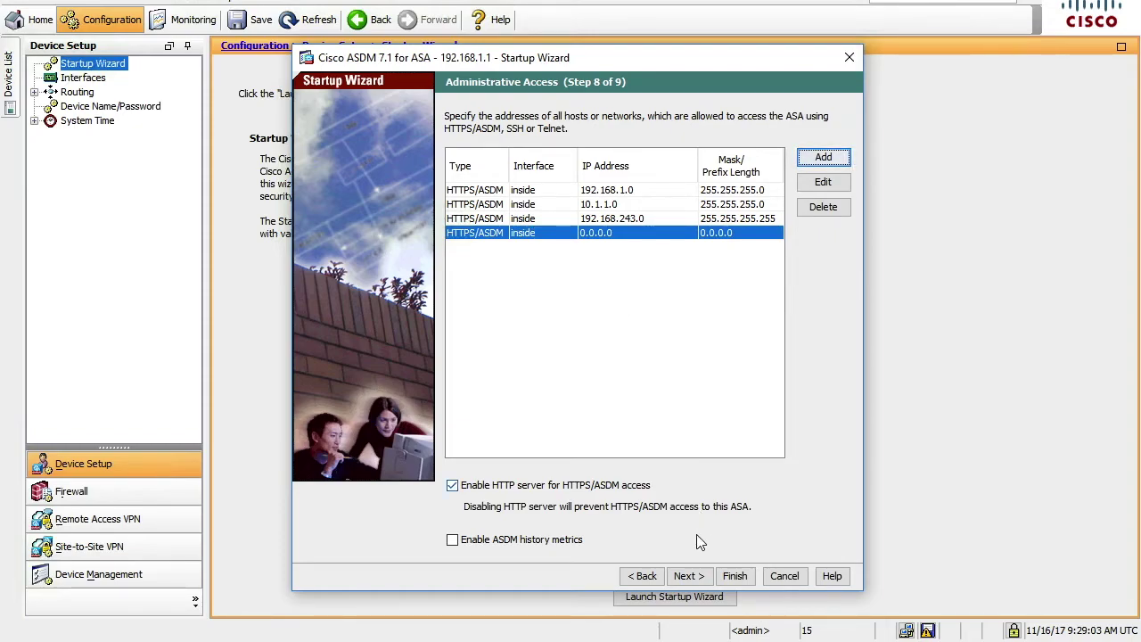
click(693, 576)
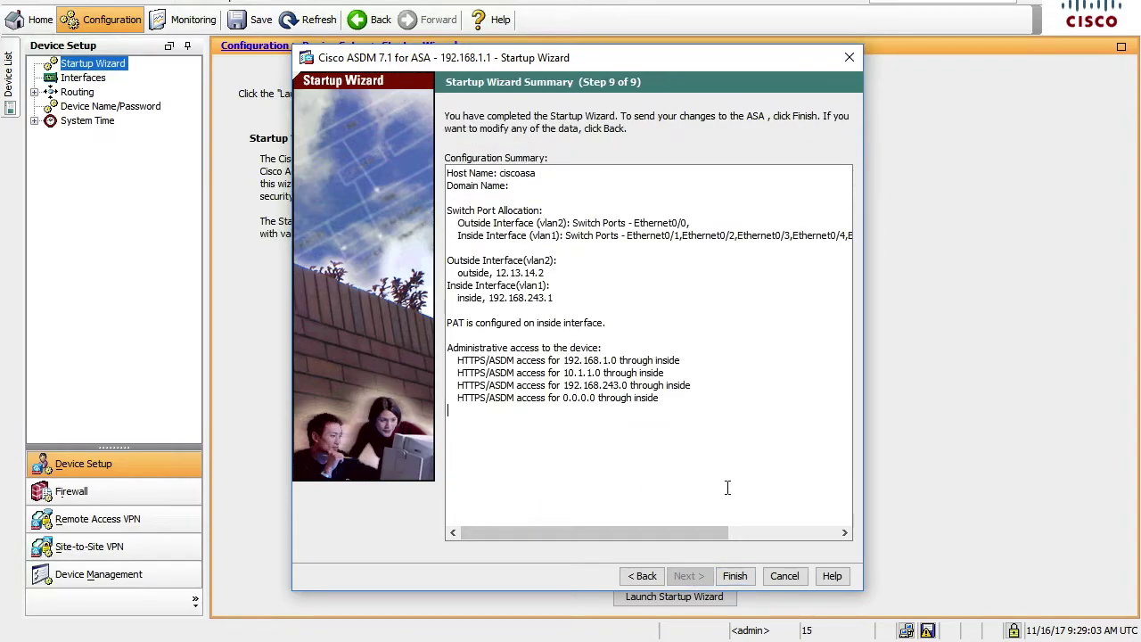
click(734, 576)
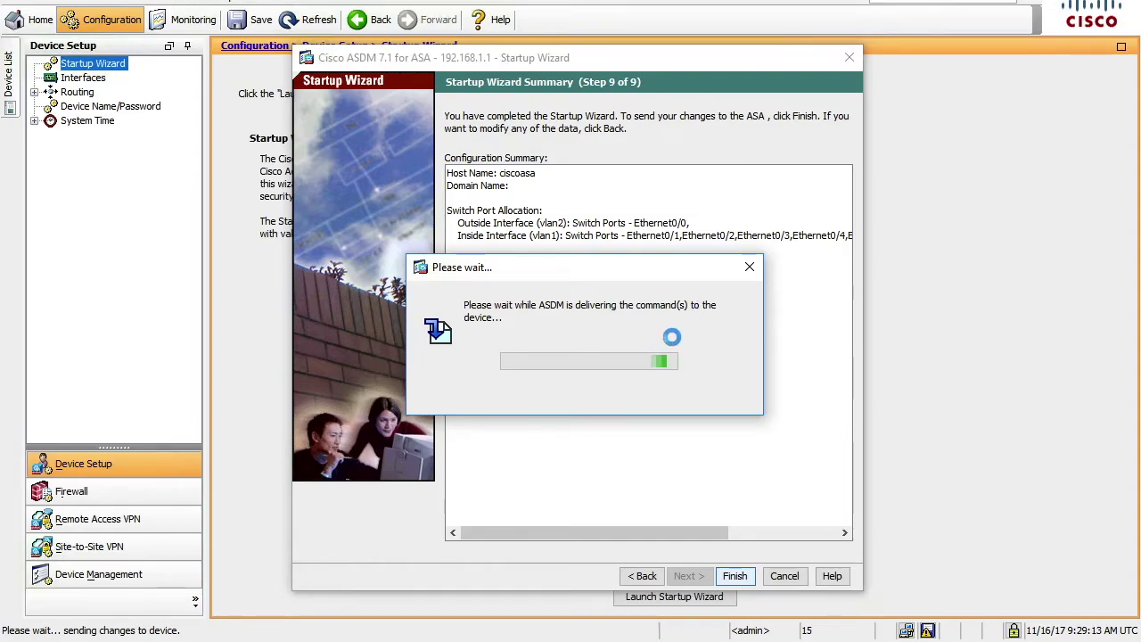
Switch to the MobaXterm console, run show run, and examine the interface addresses and HTTP access entries in the running configuration.
key(alt+Tab)
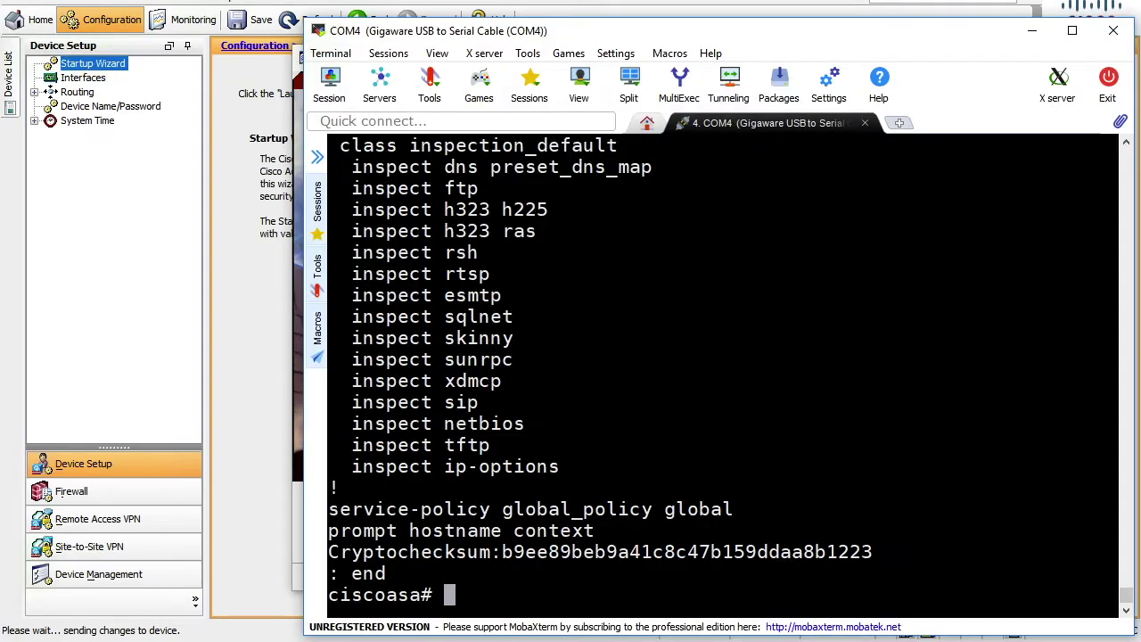
text(show run)
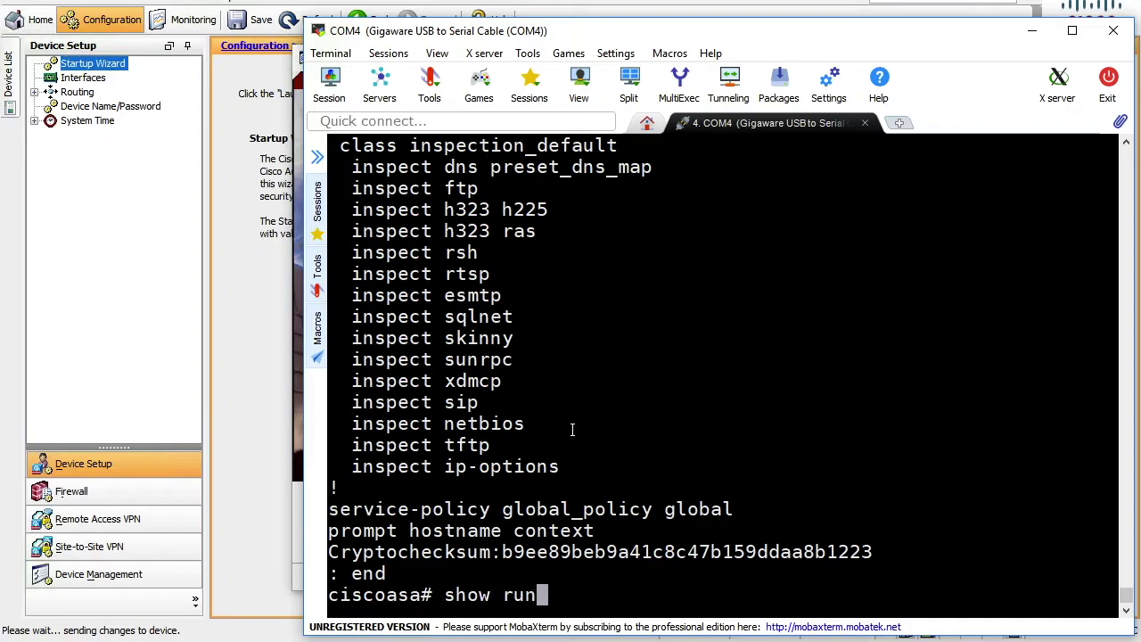
key(Return)
key(space)
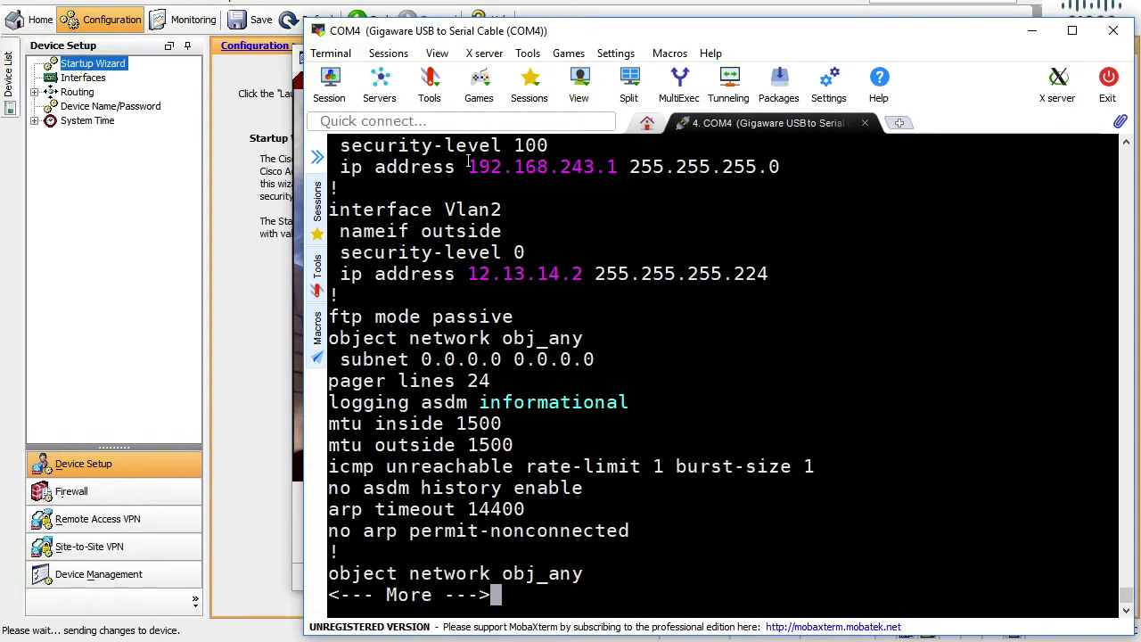
drag(467, 162, 615, 176)
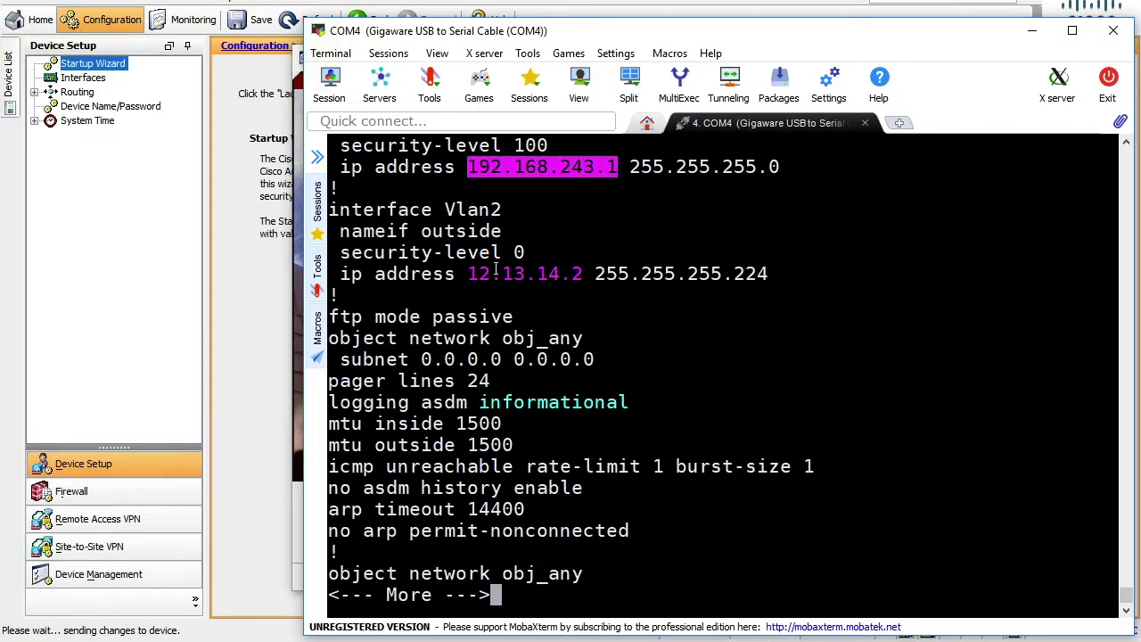
drag(468, 275, 560, 282)
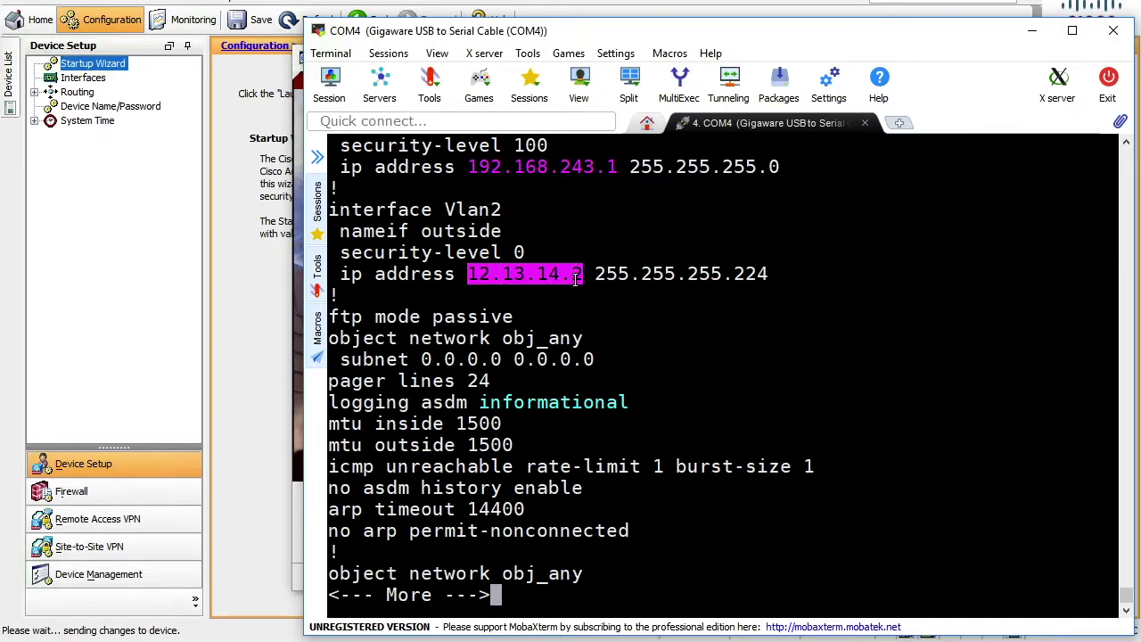
key(space)
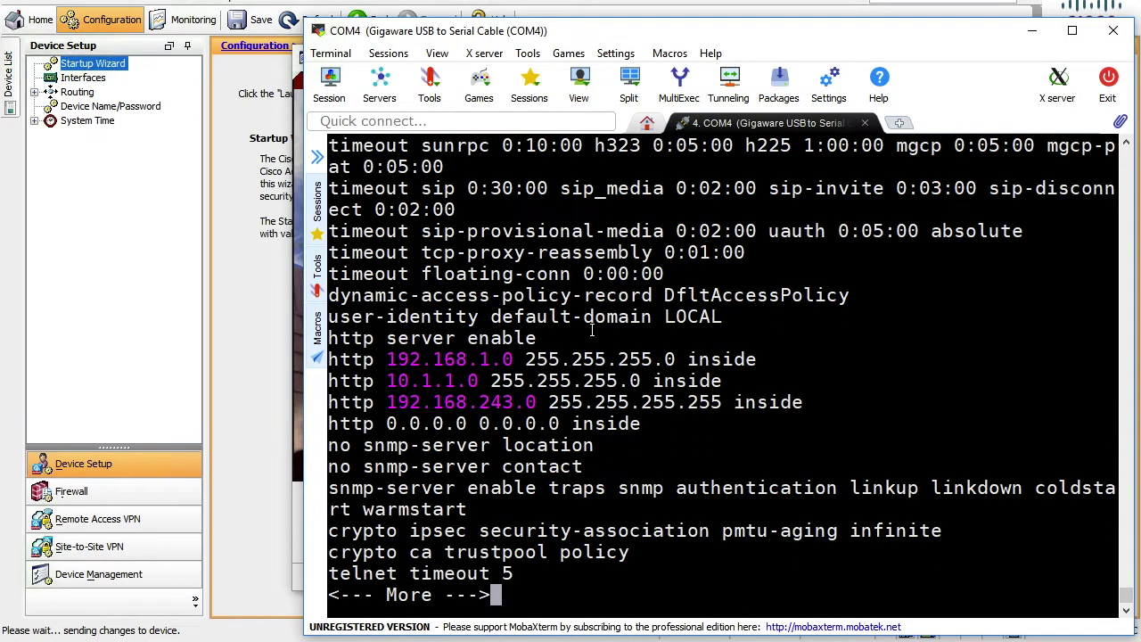
key(space)
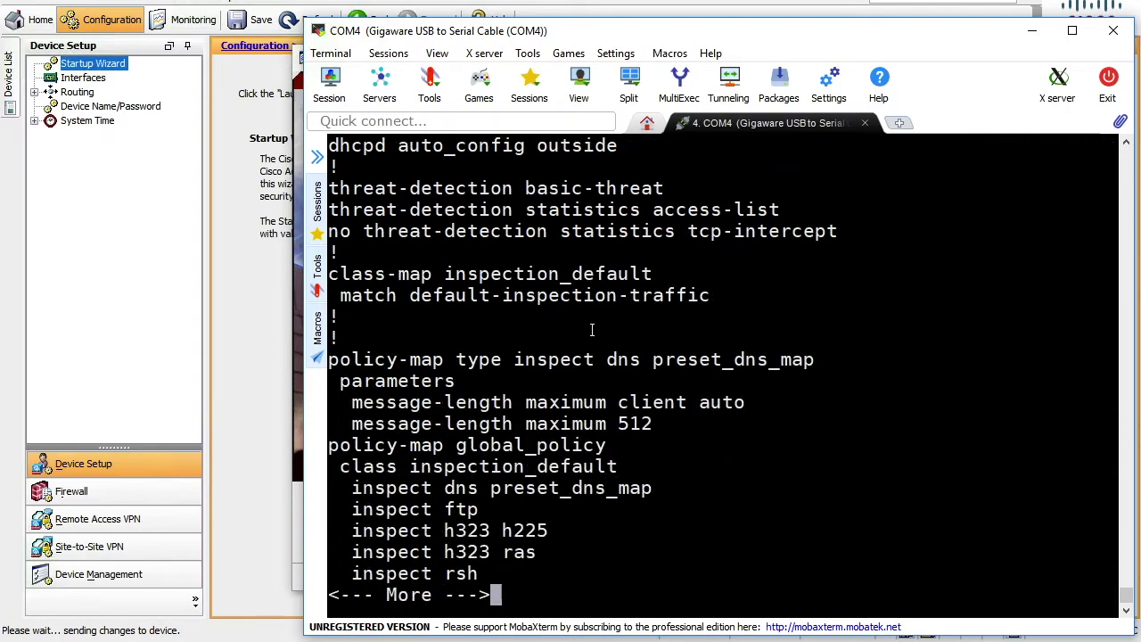
key(space)
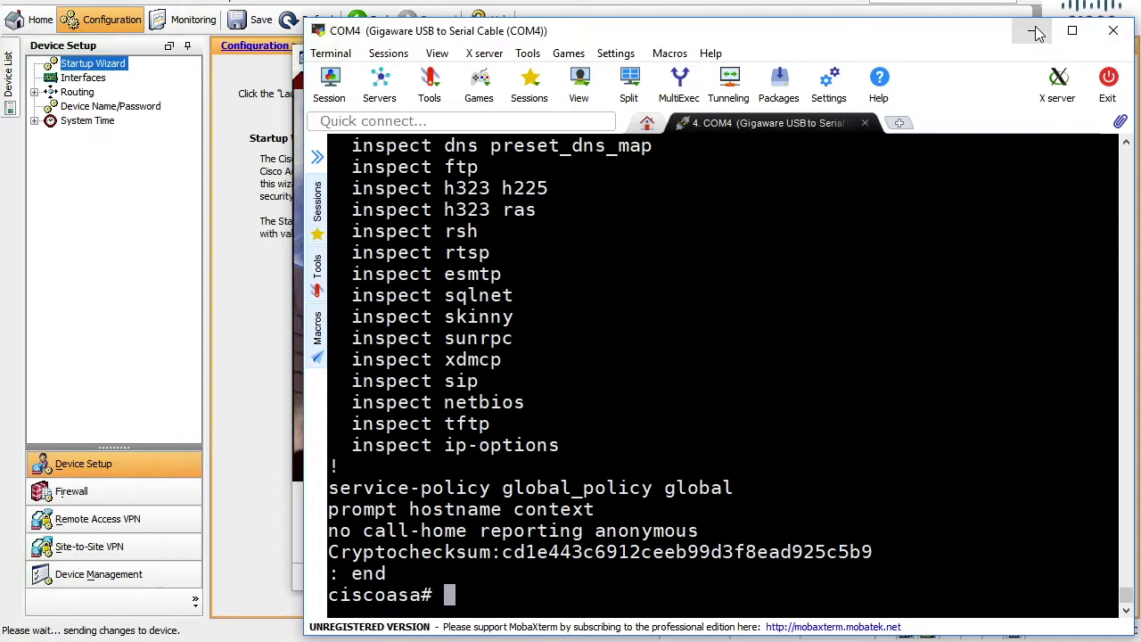
click(1037, 33)
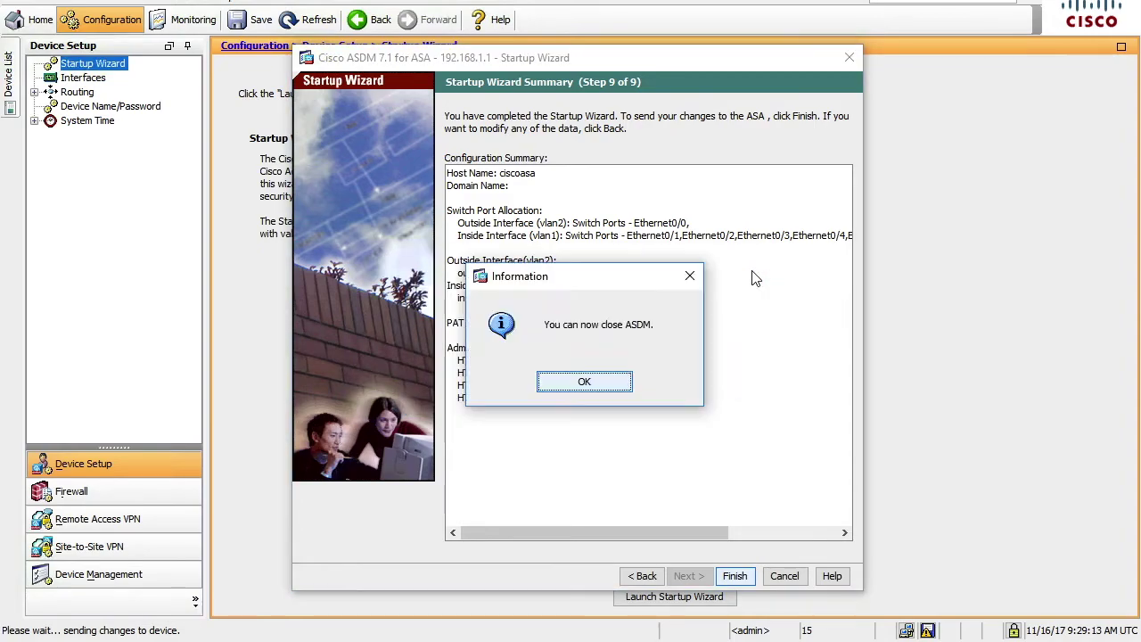
Dismiss the wizard's completion notice in ASDM and exit the program, confirming the exit.
click(610, 385)
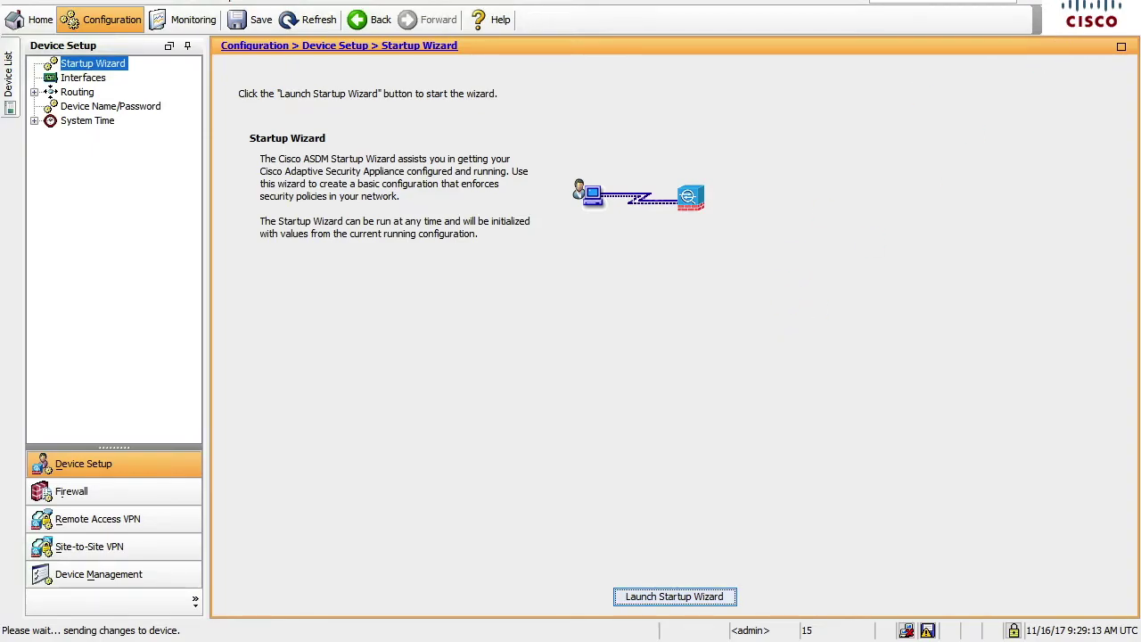
click(1129, 8)
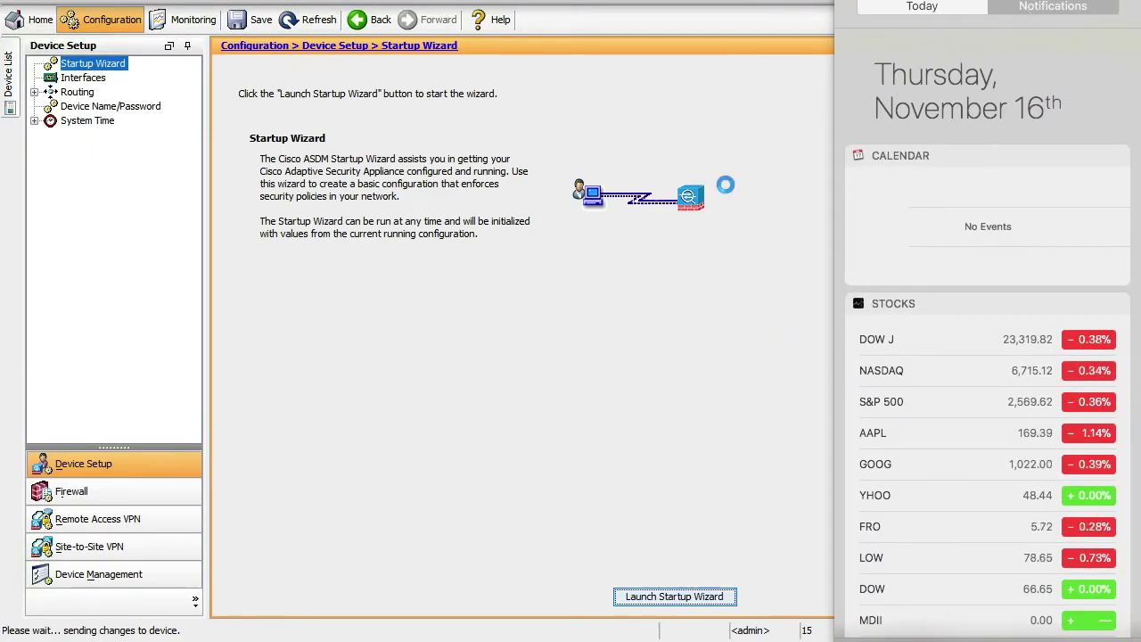
click(784, 193)
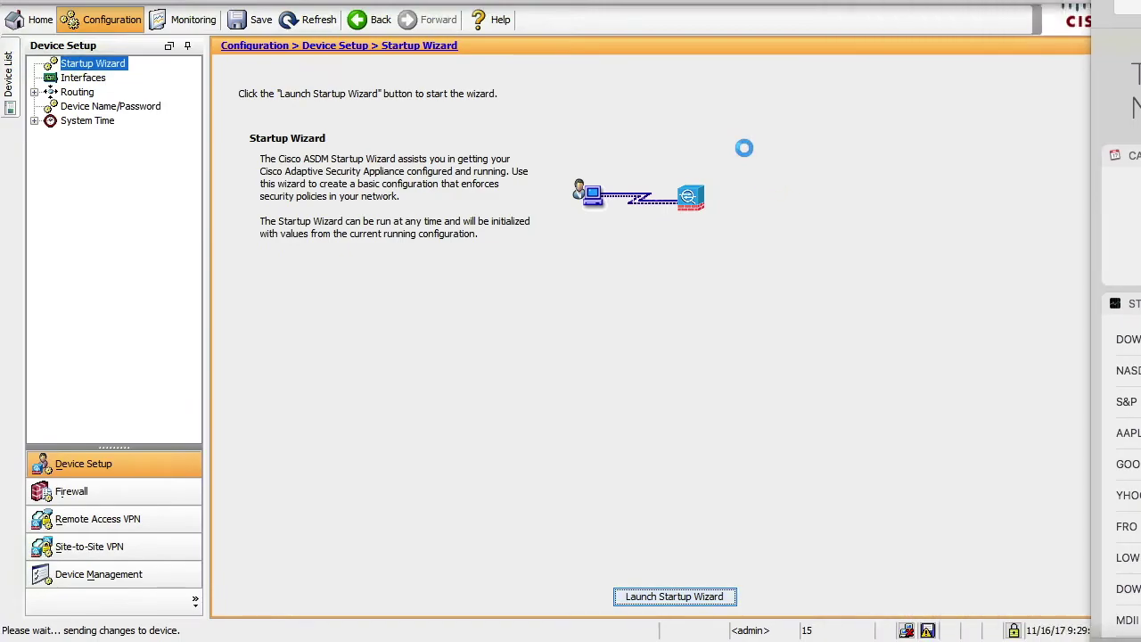
key(super+q)
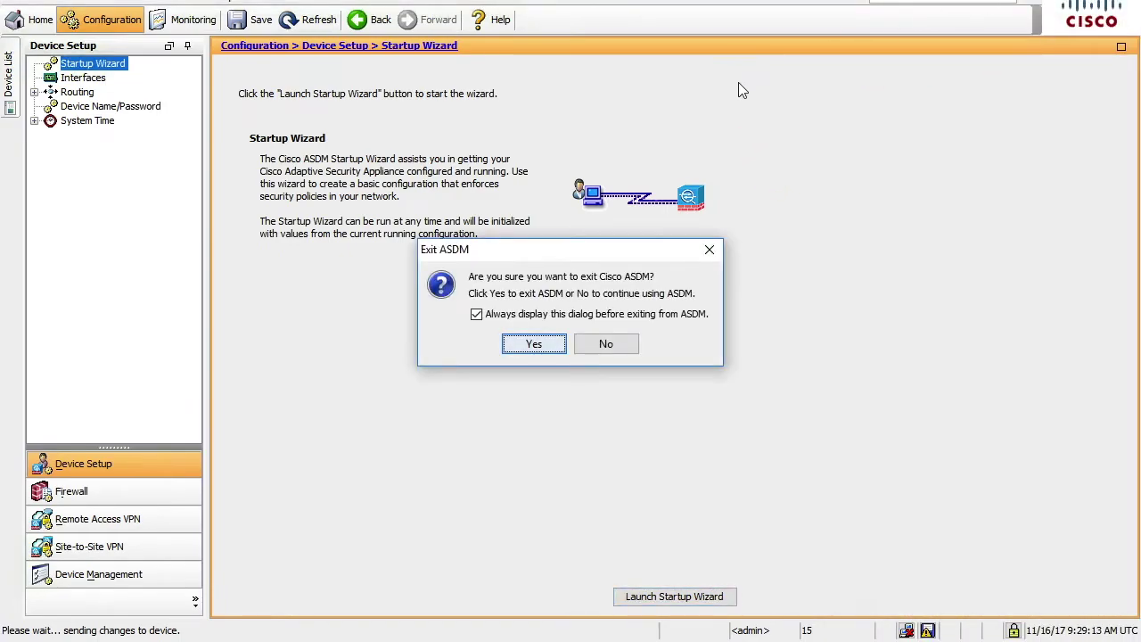
click(527, 348)
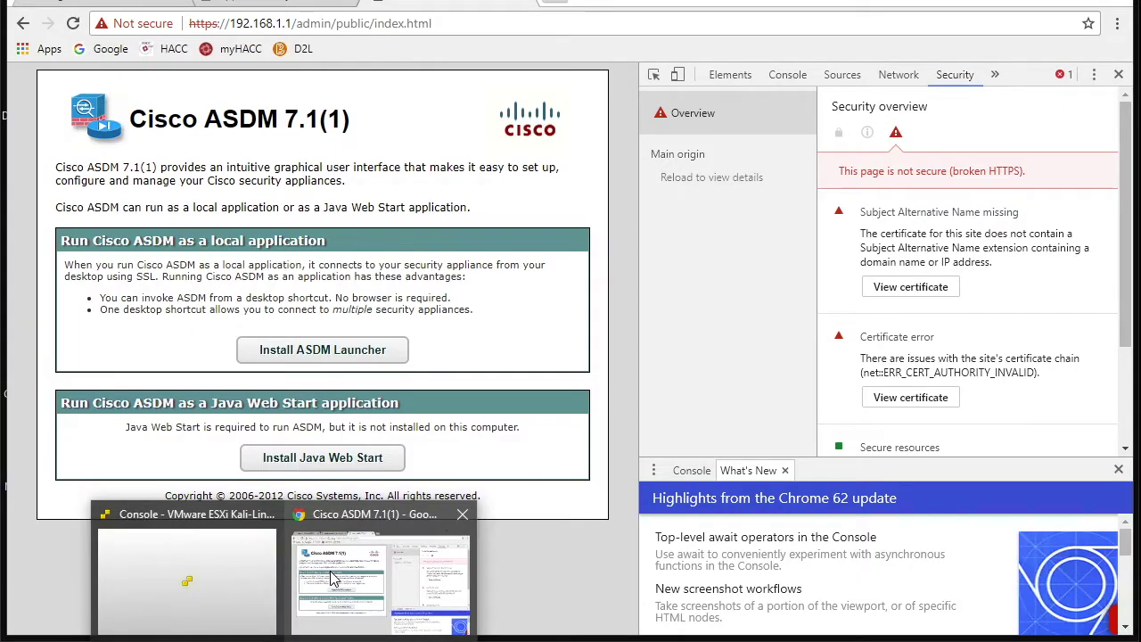
Switch to Chrome, review the network topology in the ASA lab setup PDF, and return to the MobaXterm console.
click(332, 578)
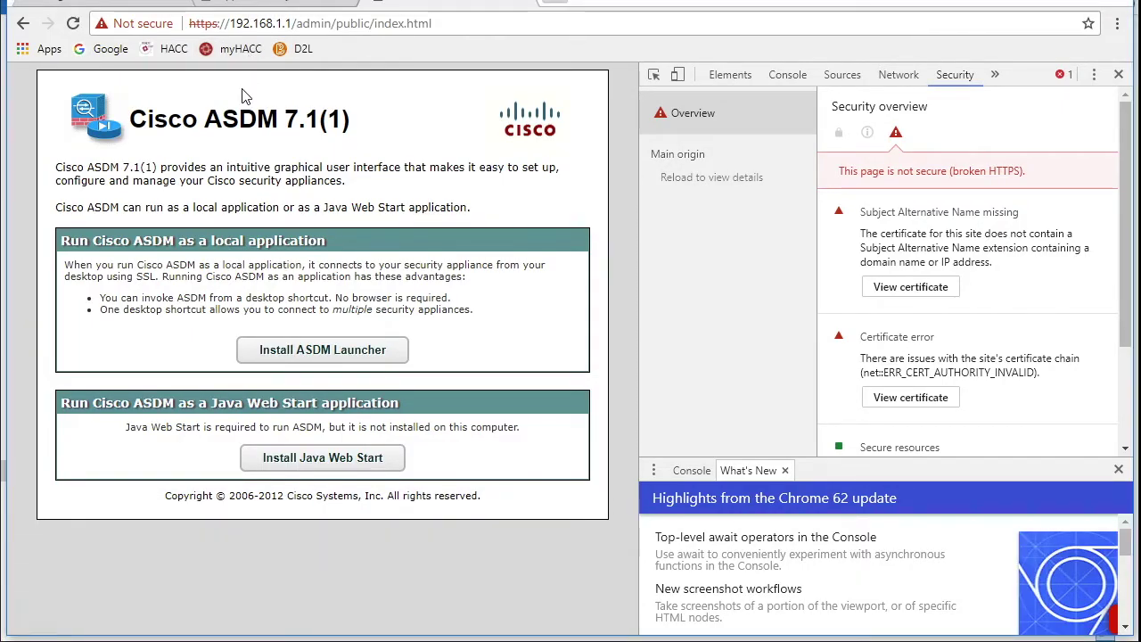
click(256, 5)
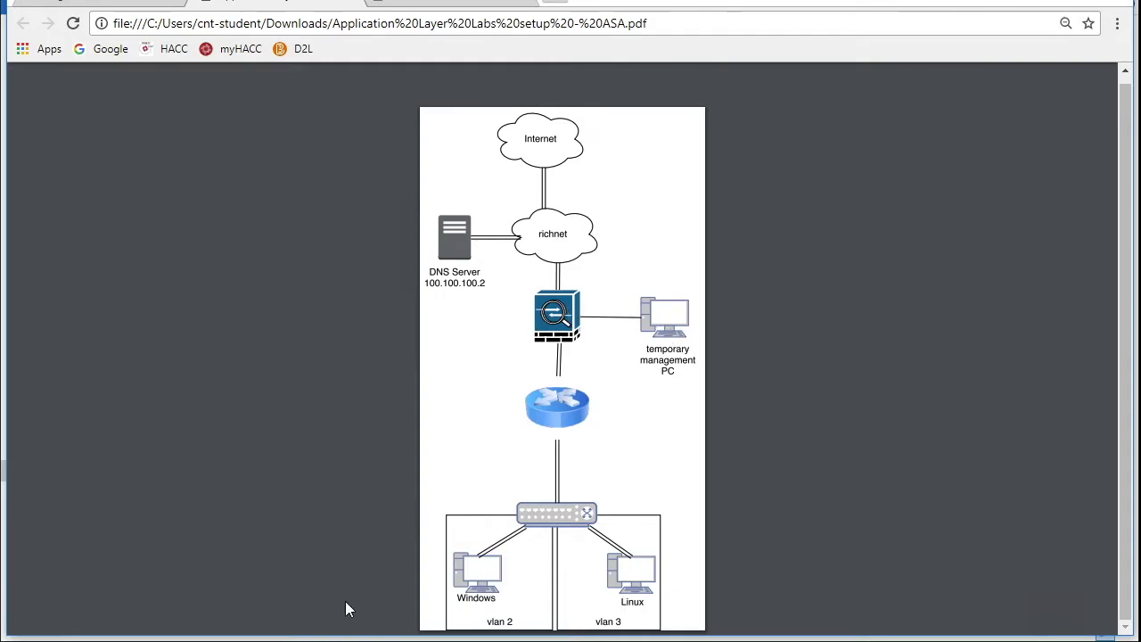
click(330, 638)
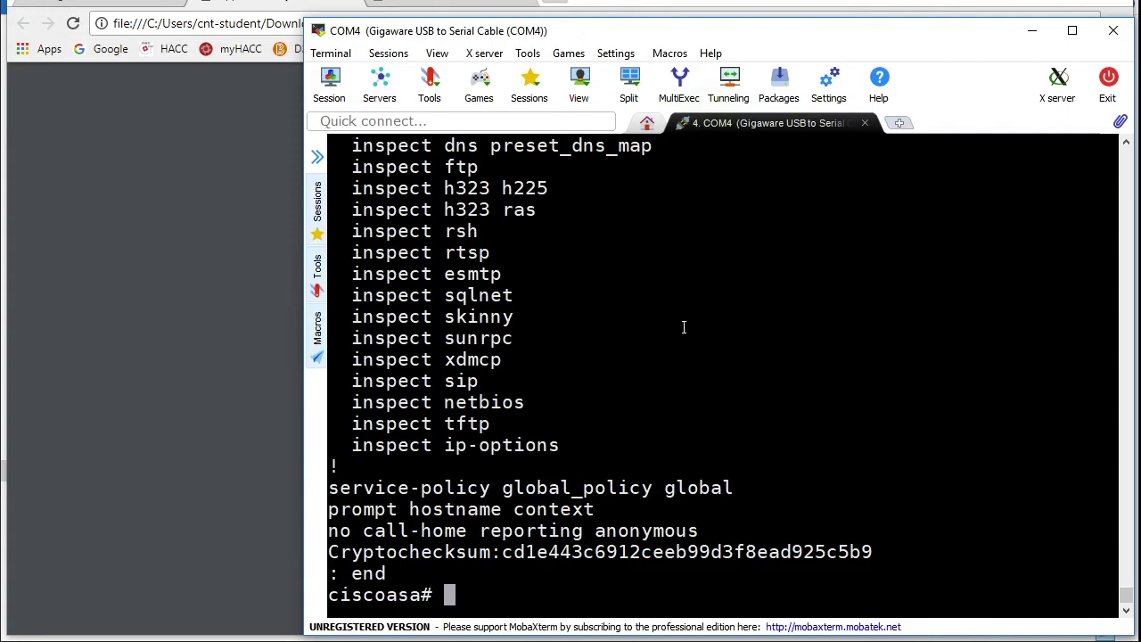
Enter global configuration mode on the ASA with conf t.
text(e)
key(BackSpace)
text(copn)
key(BackSpace)
key(BackSpace)
text(nf t)
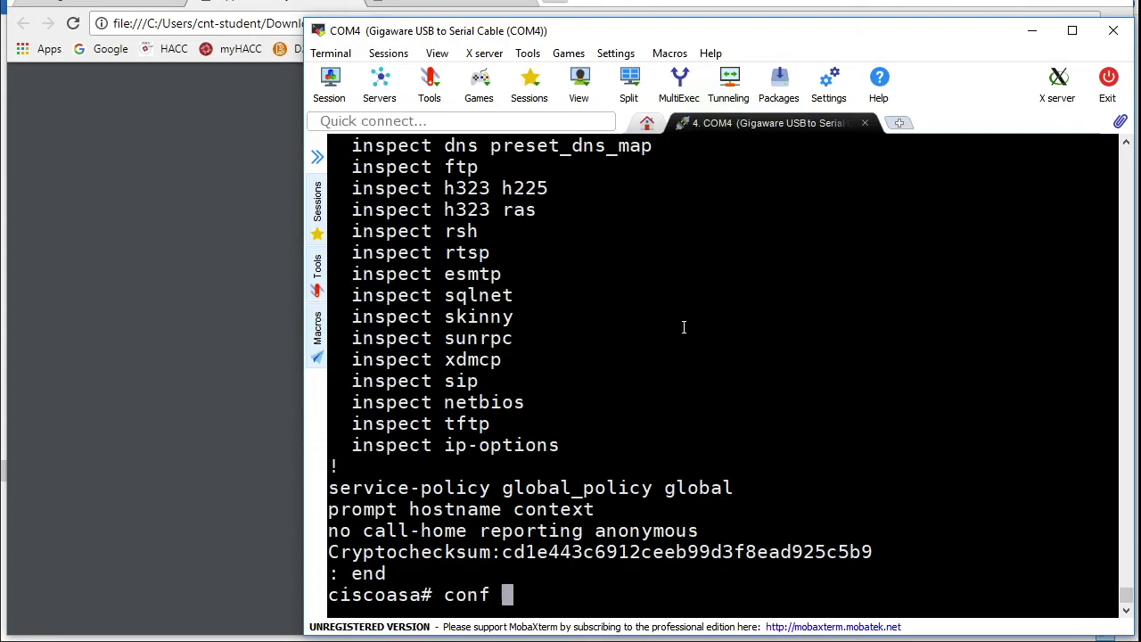
key(Return)
Add a static route on the inside interface to 10.1.1.0 255.255.255.0 through next hop 192.168.243.106.
text(ro)
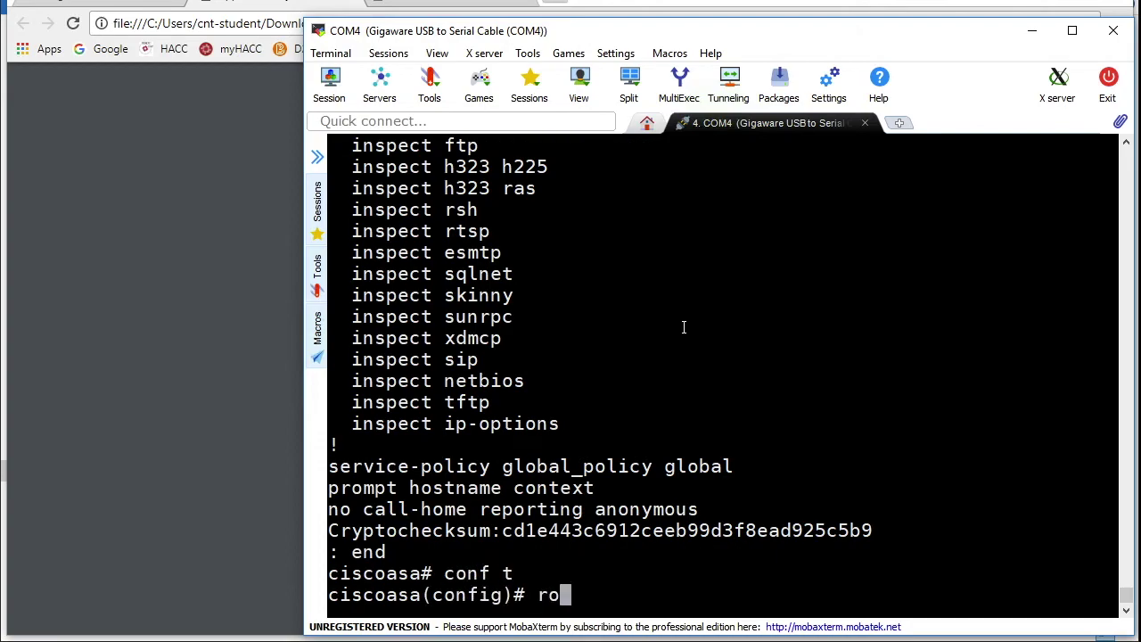
key(Tab)
text(e)
key(Tab)
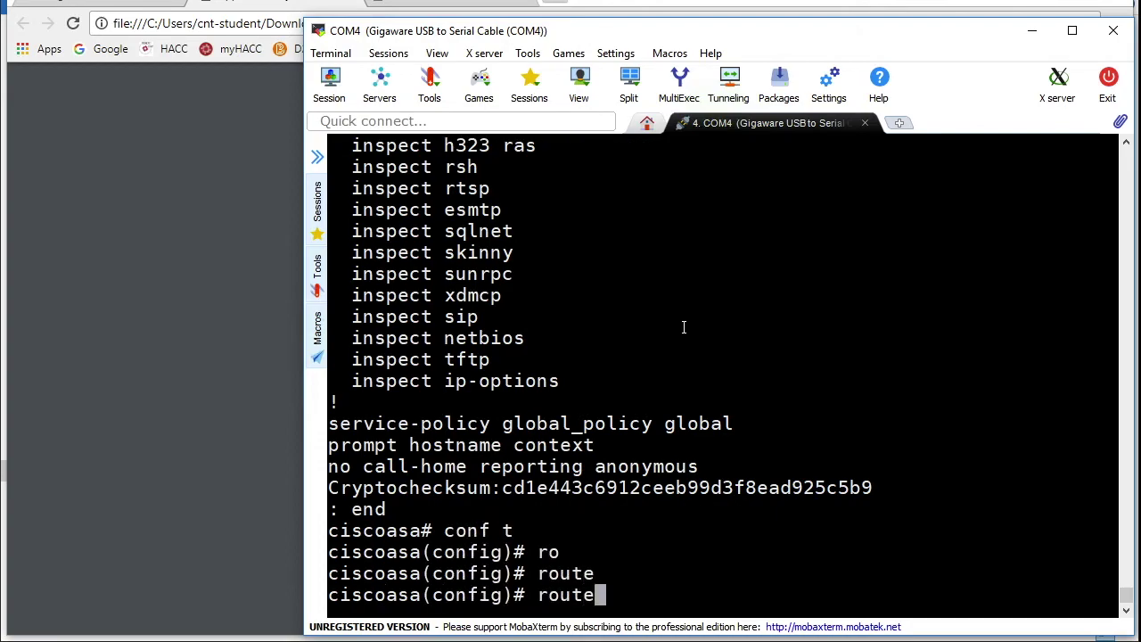
text(i)
key(Tab)
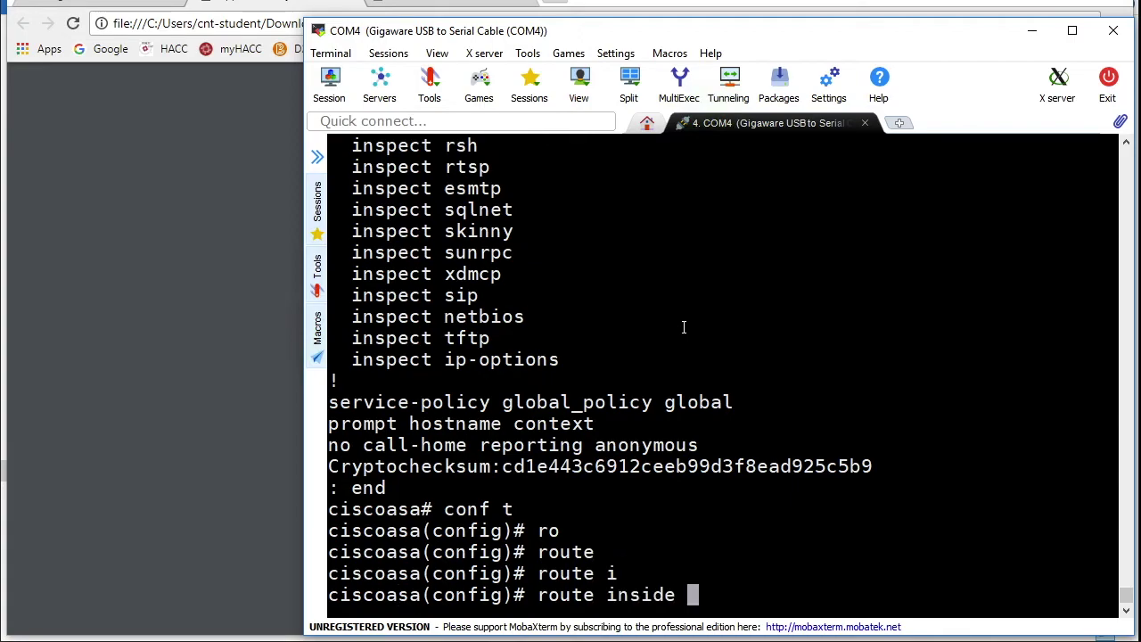
text(10.1)
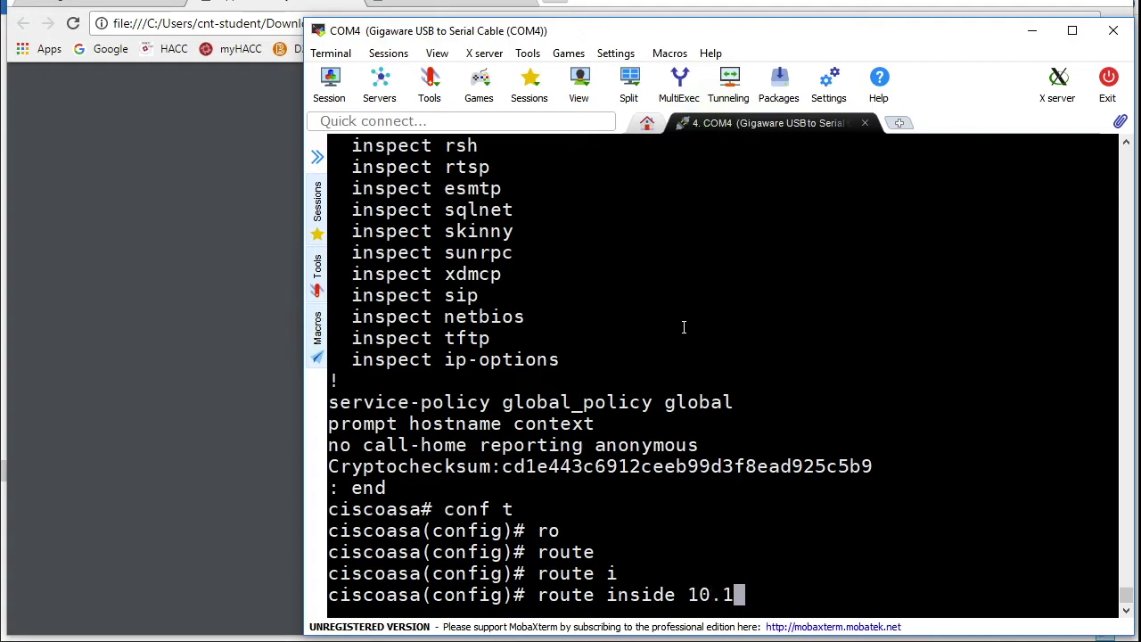
text(.1.0 2)
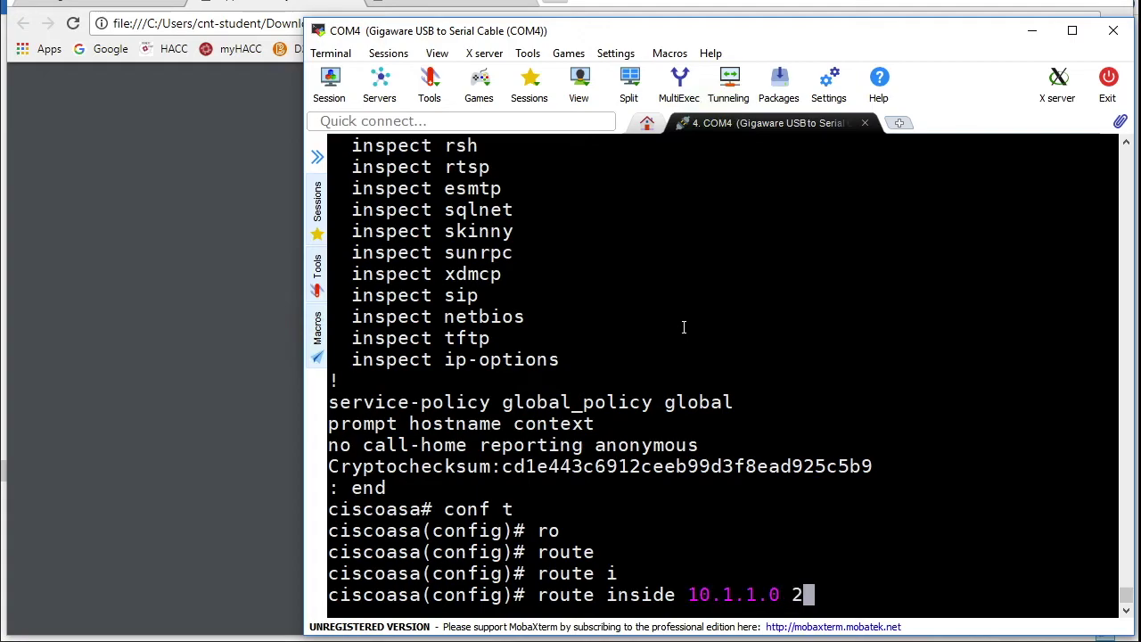
text(55.255.255.0)
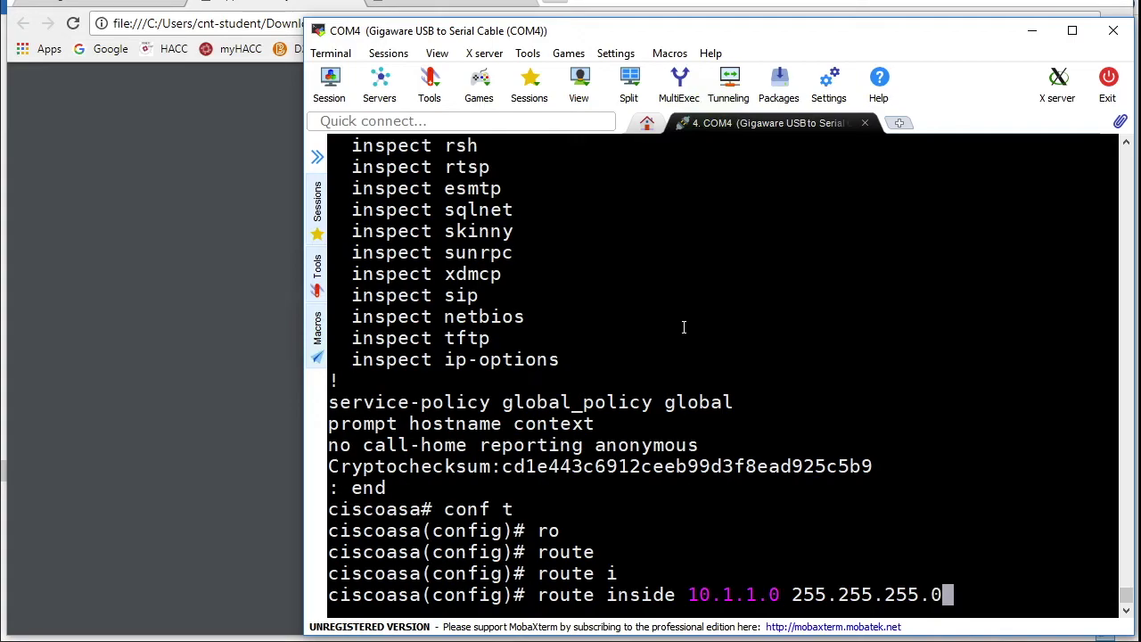
text( 19)
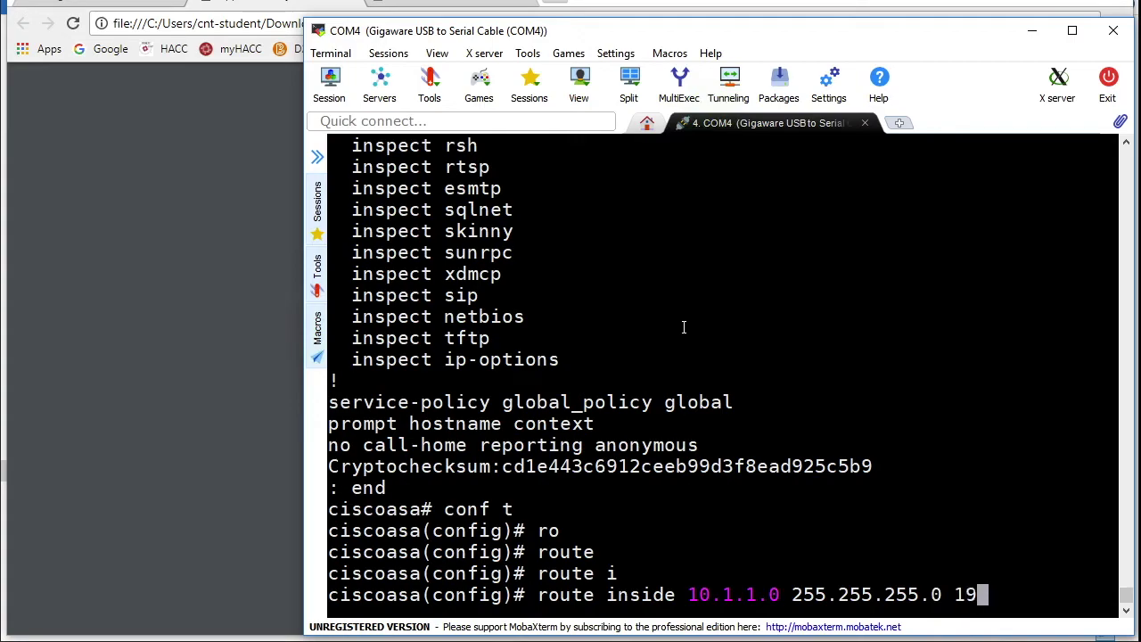
text(2.168.)
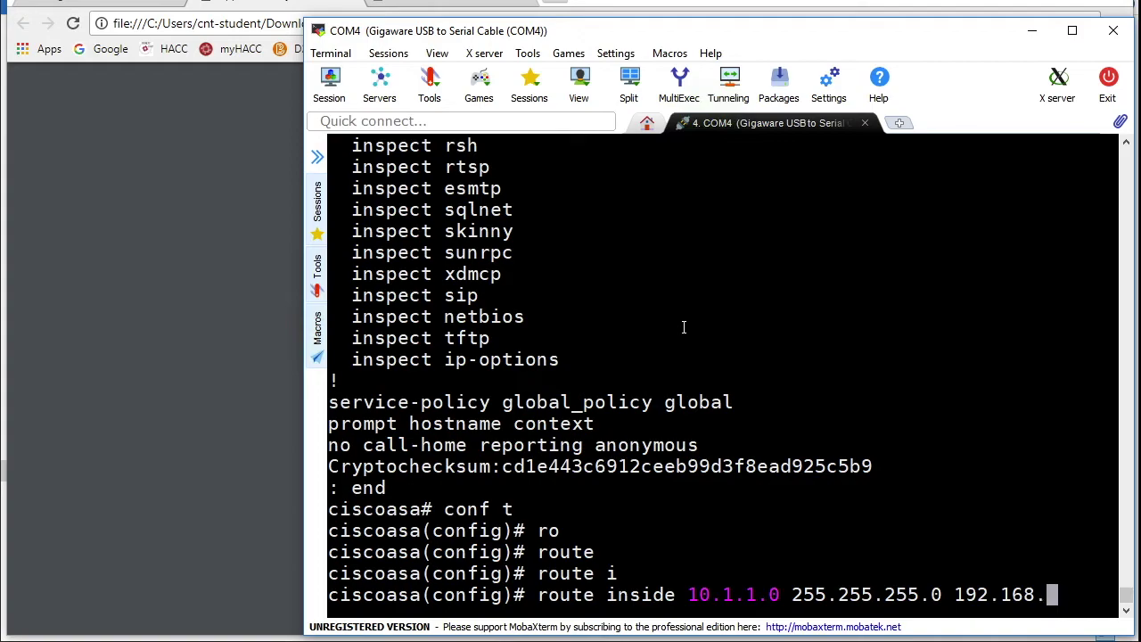
text(243.)
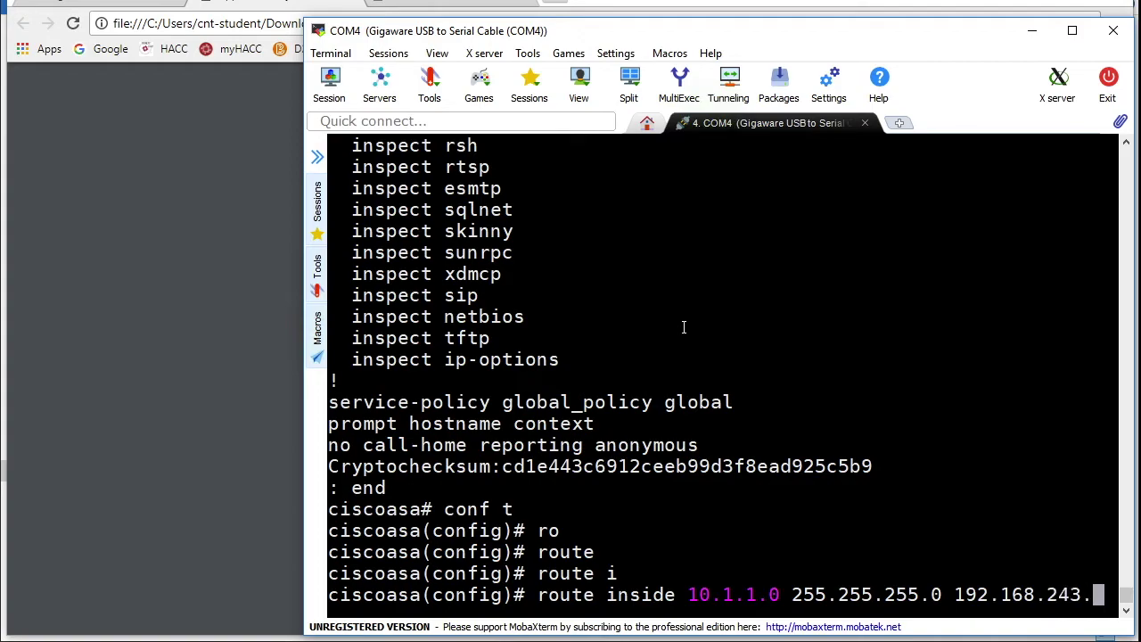
text(106)
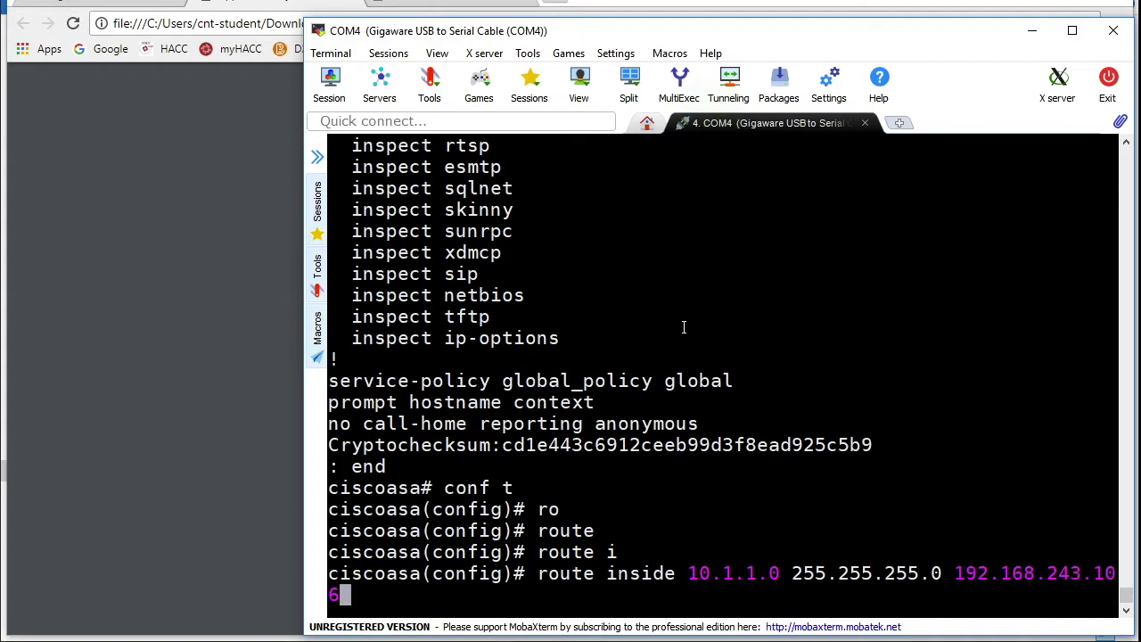
key(Return)
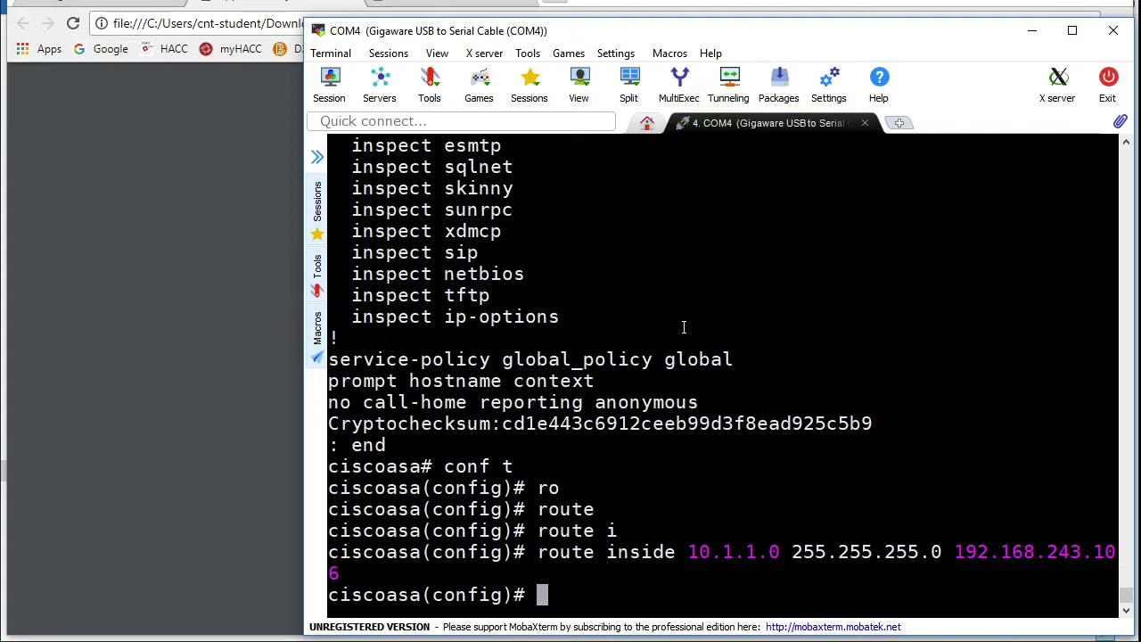
Add a default route 0.0.0.0 0.0.0.0 on the outside interface through 12.13.14.1, checking the outside address in the configuration output.
text(rout)
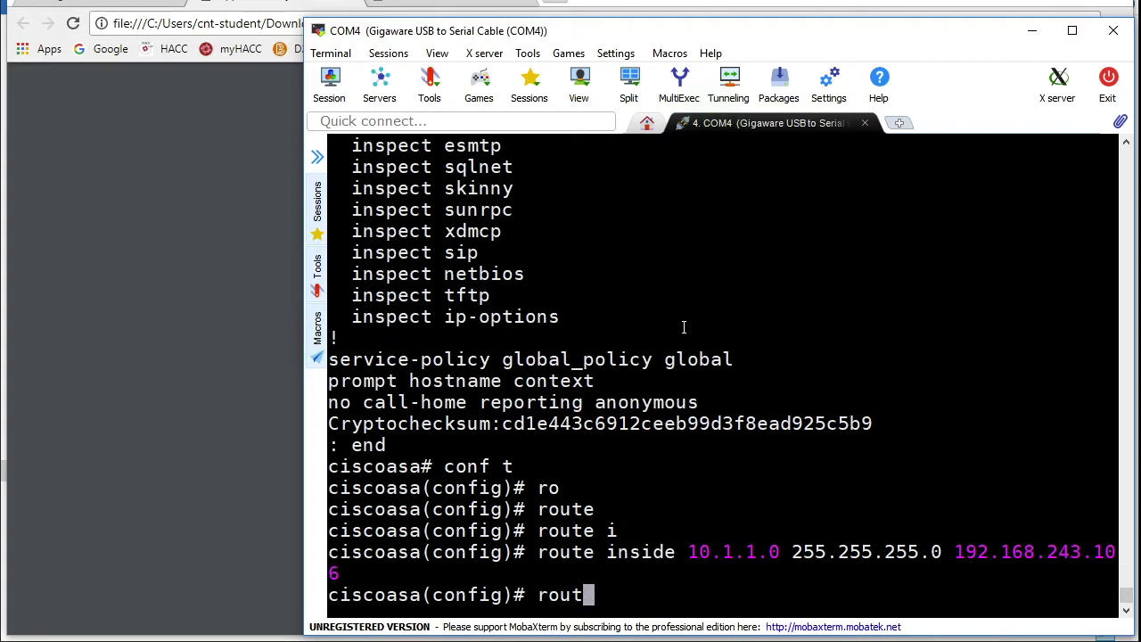
text(e out)
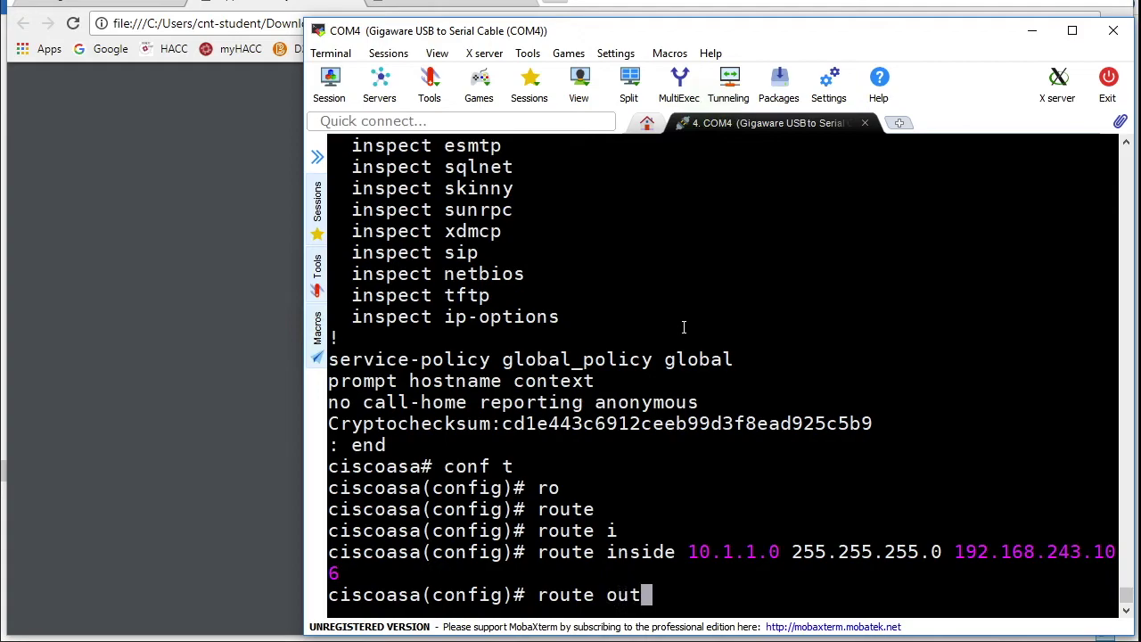
text(side 0)
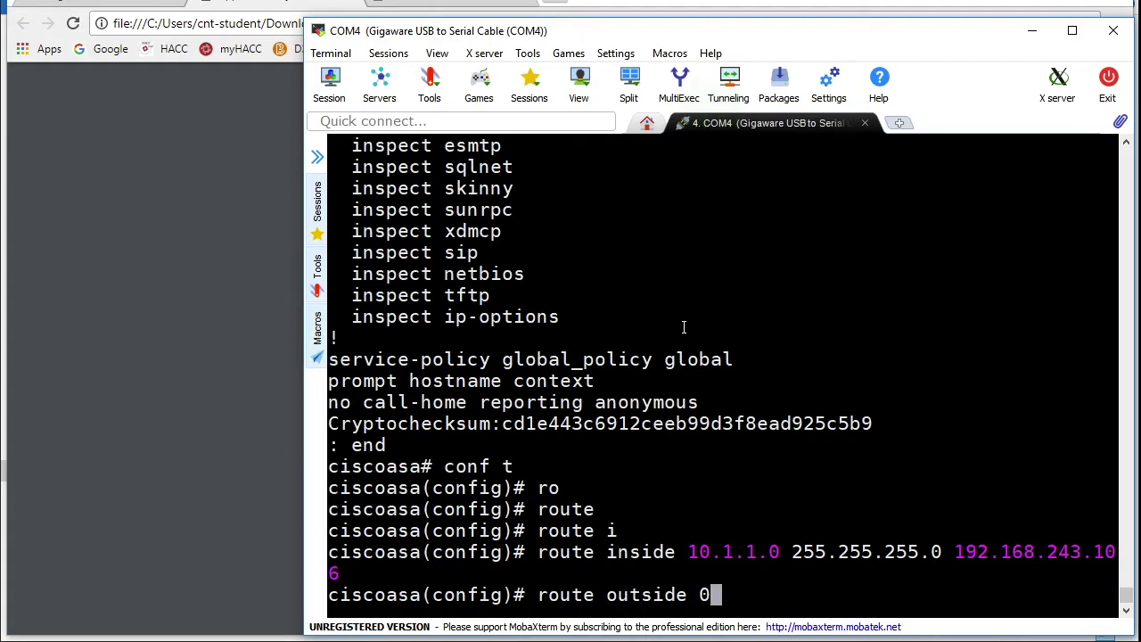
text(.0.0.0 0.0.0.0)
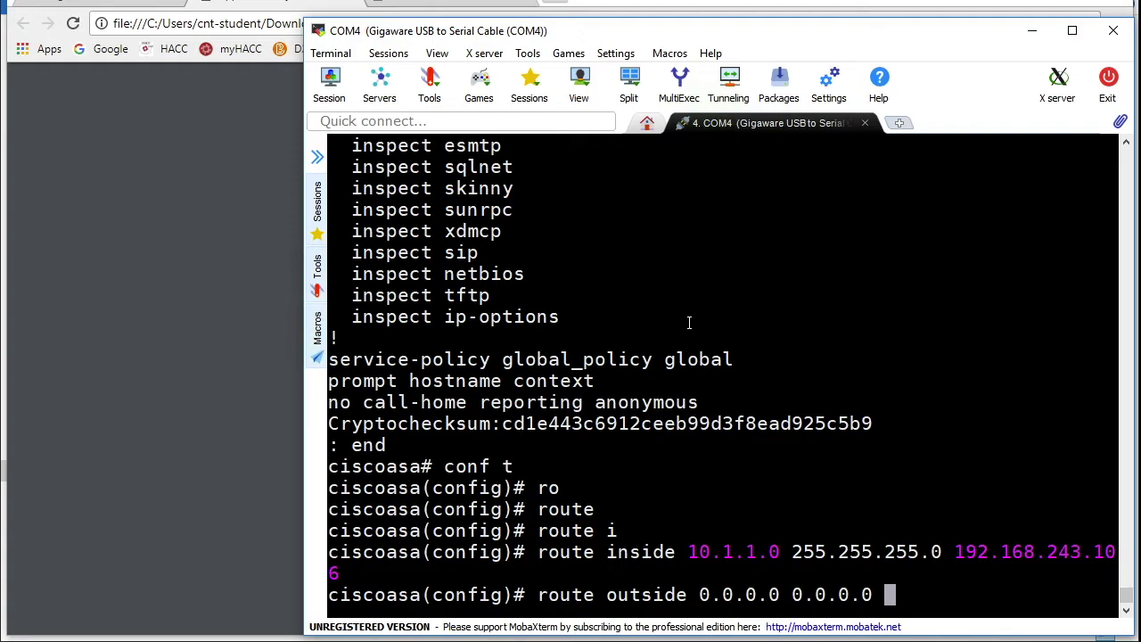
scroll(670, 308, up, 9)
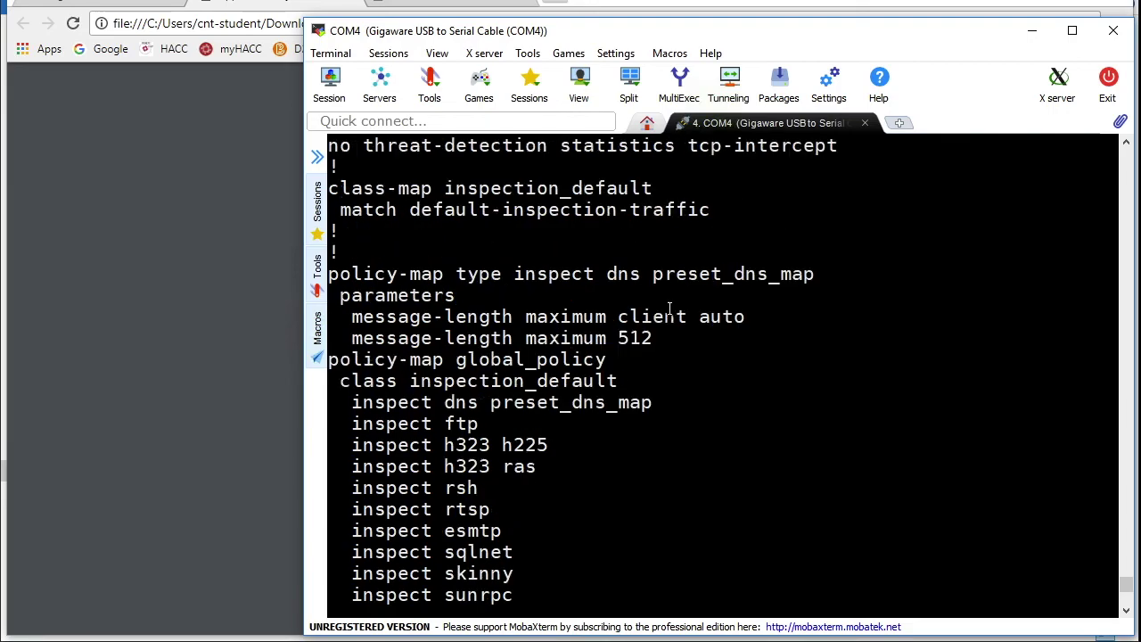
scroll(670, 309, up, 7)
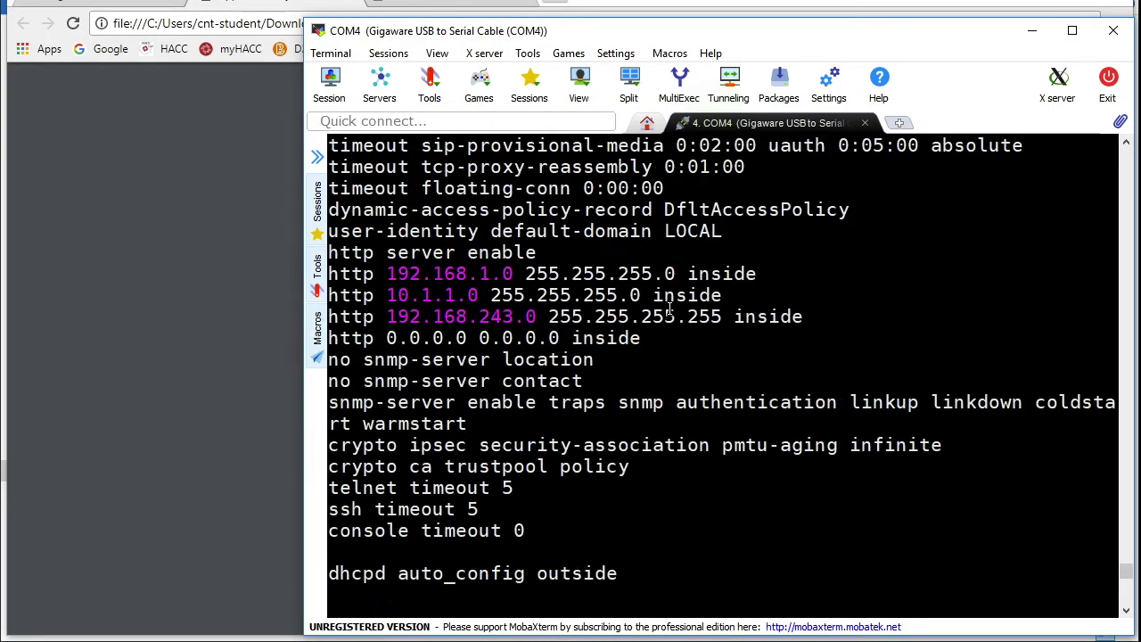
scroll(670, 308, up, 8)
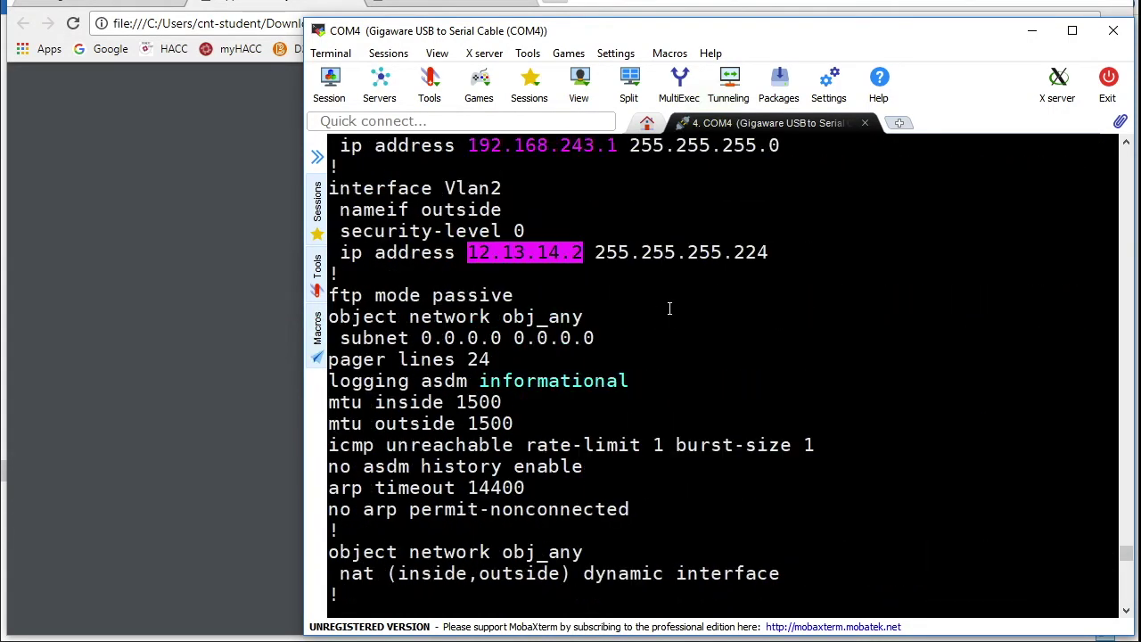
scroll(670, 309, down, 20)
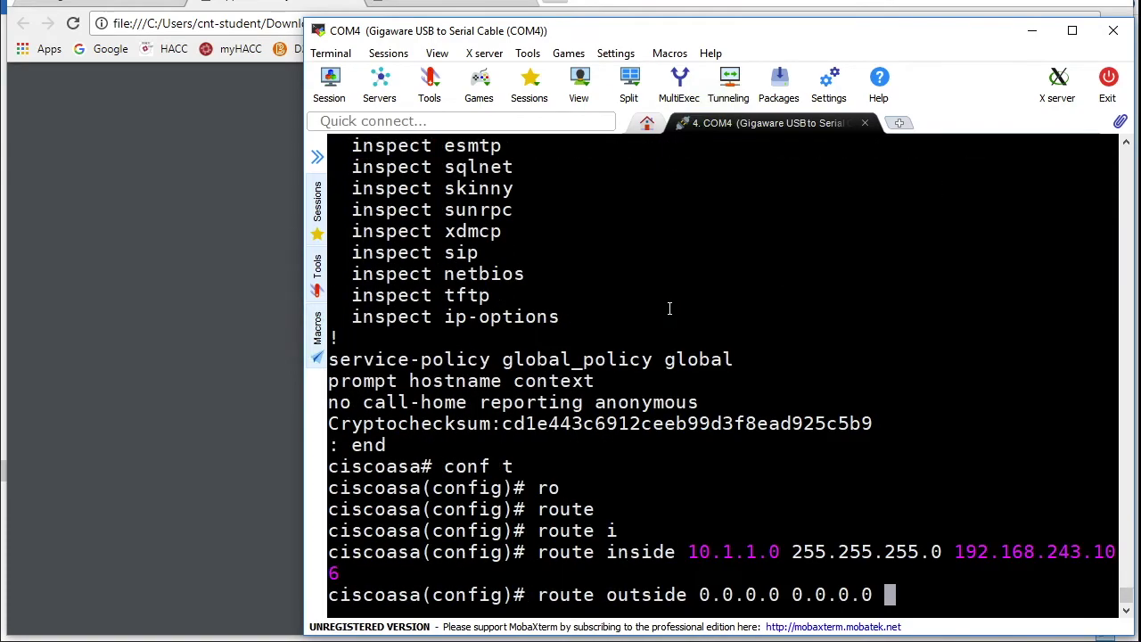
text(12.1)
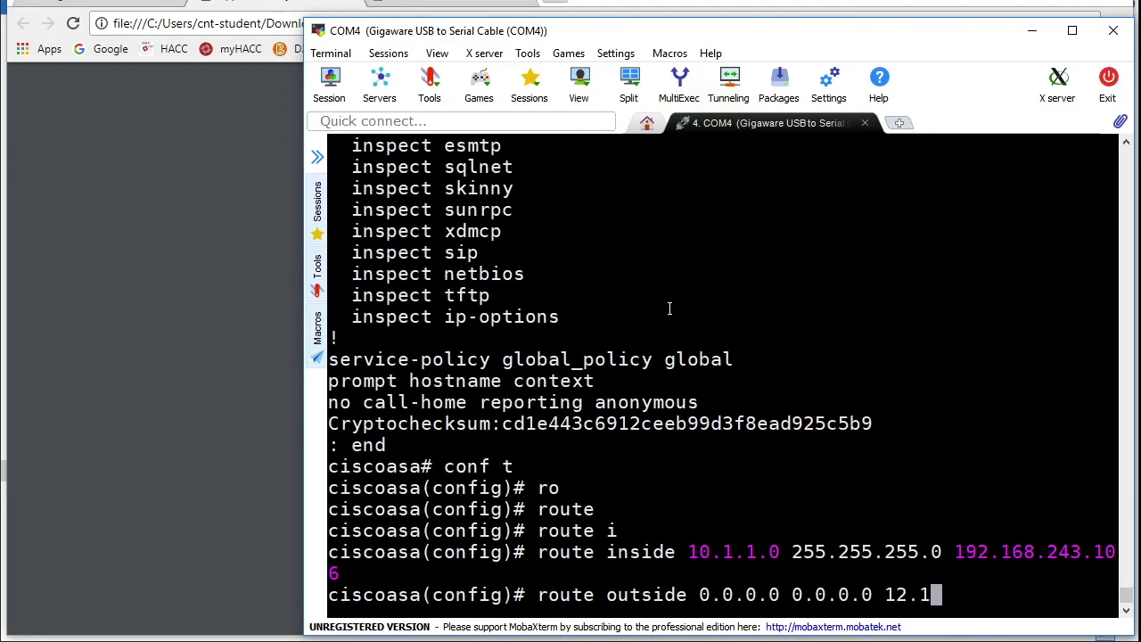
text(3.14.1)
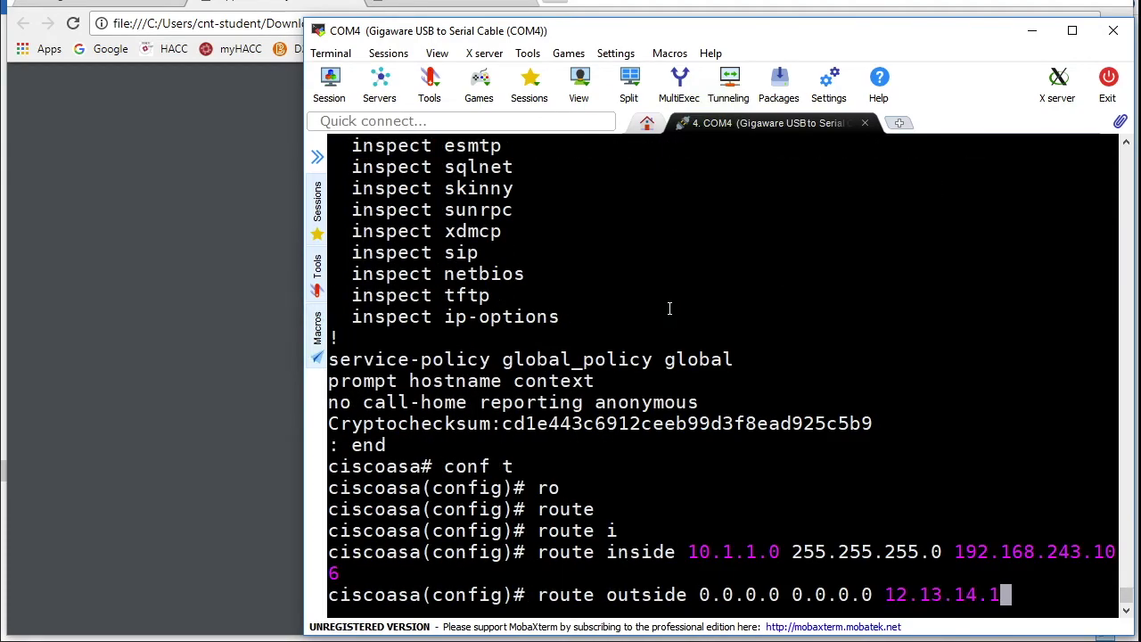
key(Return)
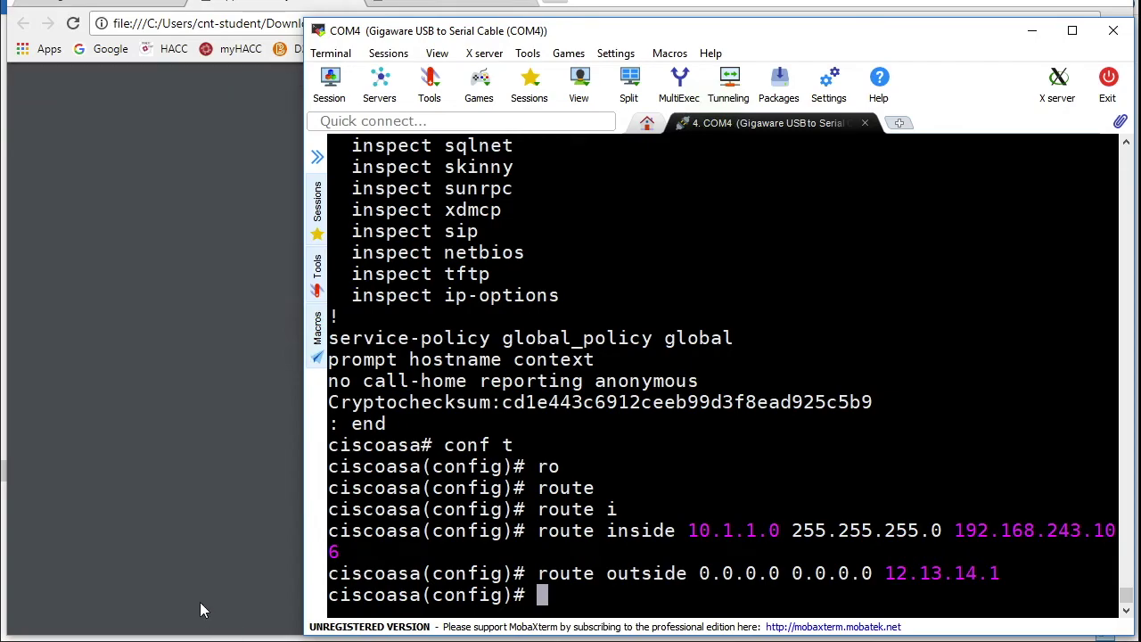
Launch asdm-launcher.jar from File Explorer and fill in the login with device IP address 192.168.243.1 and the password.
click(120, 641)
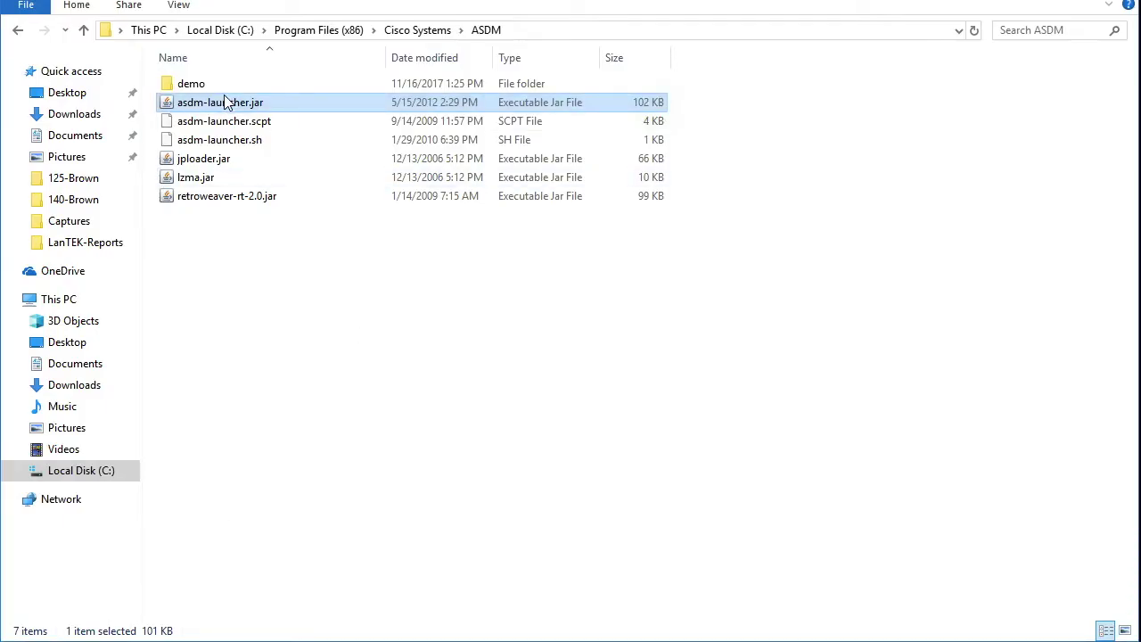
double_click(208, 104)
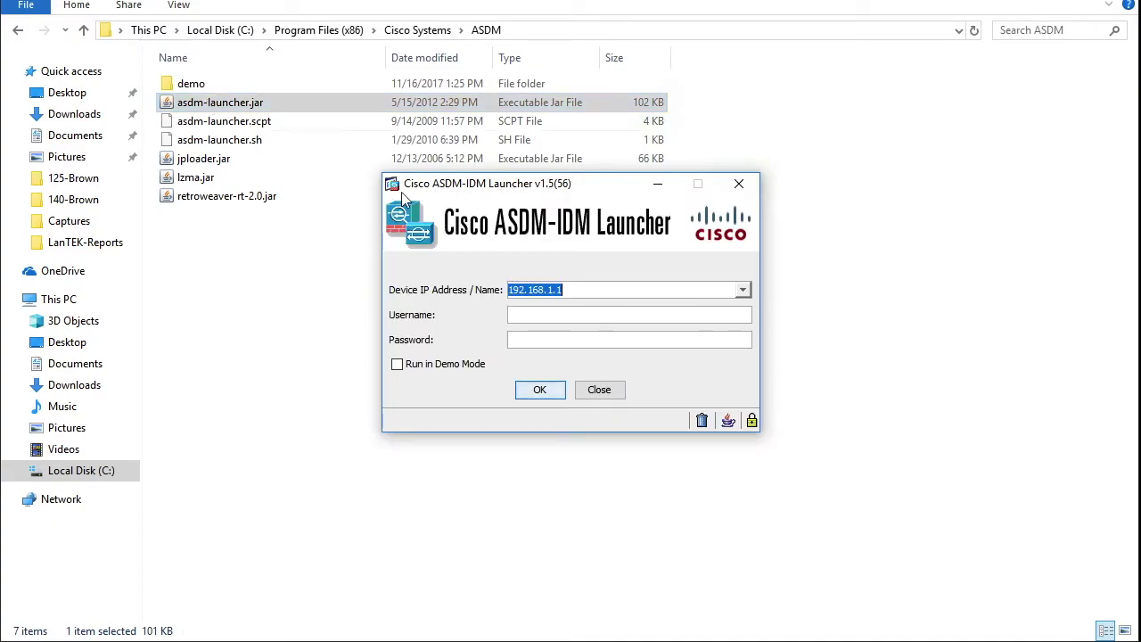
click(553, 290)
double_click(553, 290)
text(243)
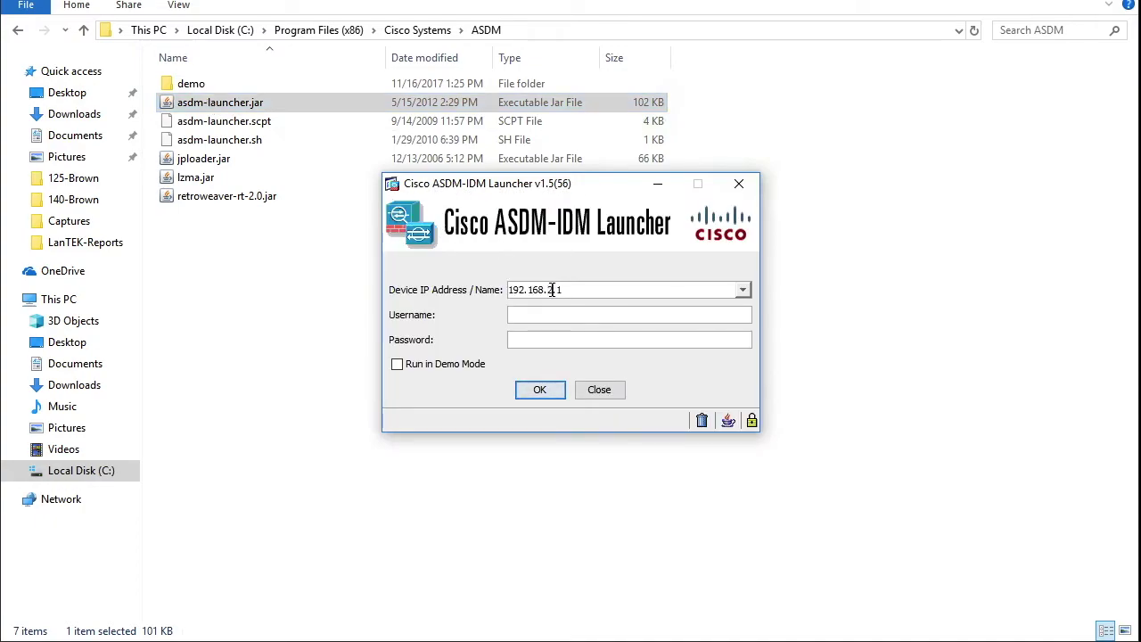
click(580, 339)
text(*****)
Switch to Chrome and view the network topology diagram in the ASA lab setup PDF.
click(287, 640)
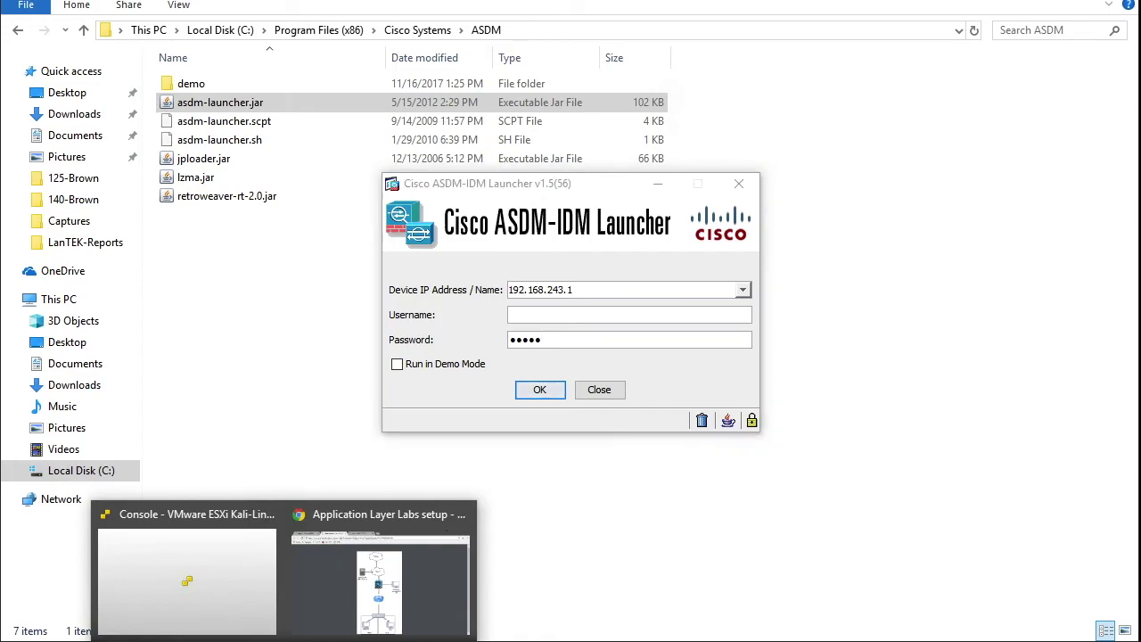
click(343, 589)
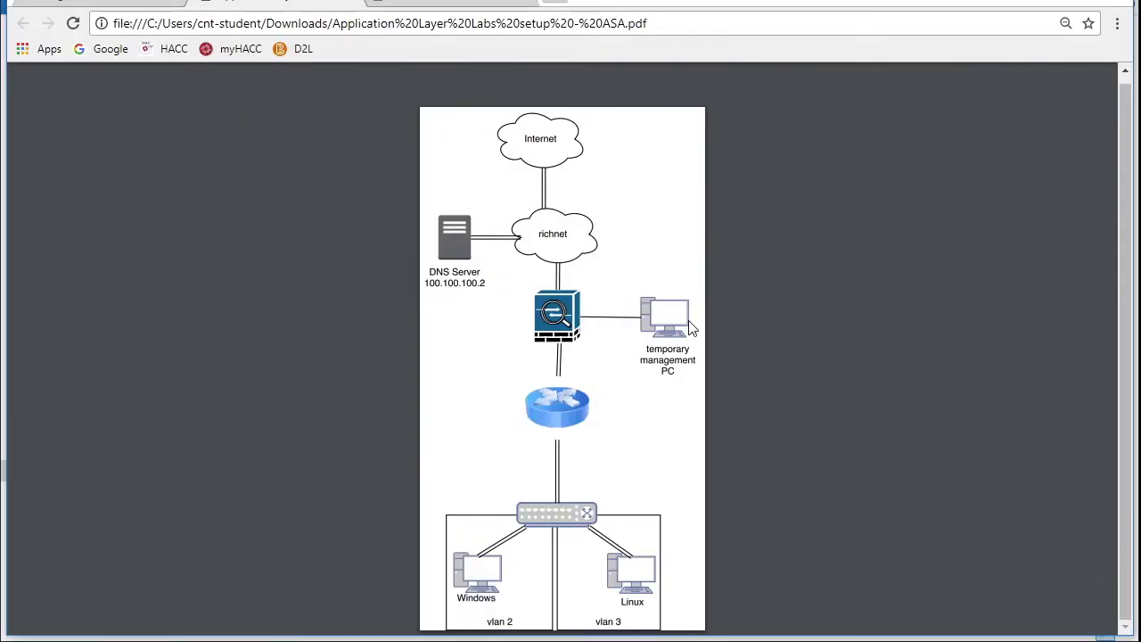